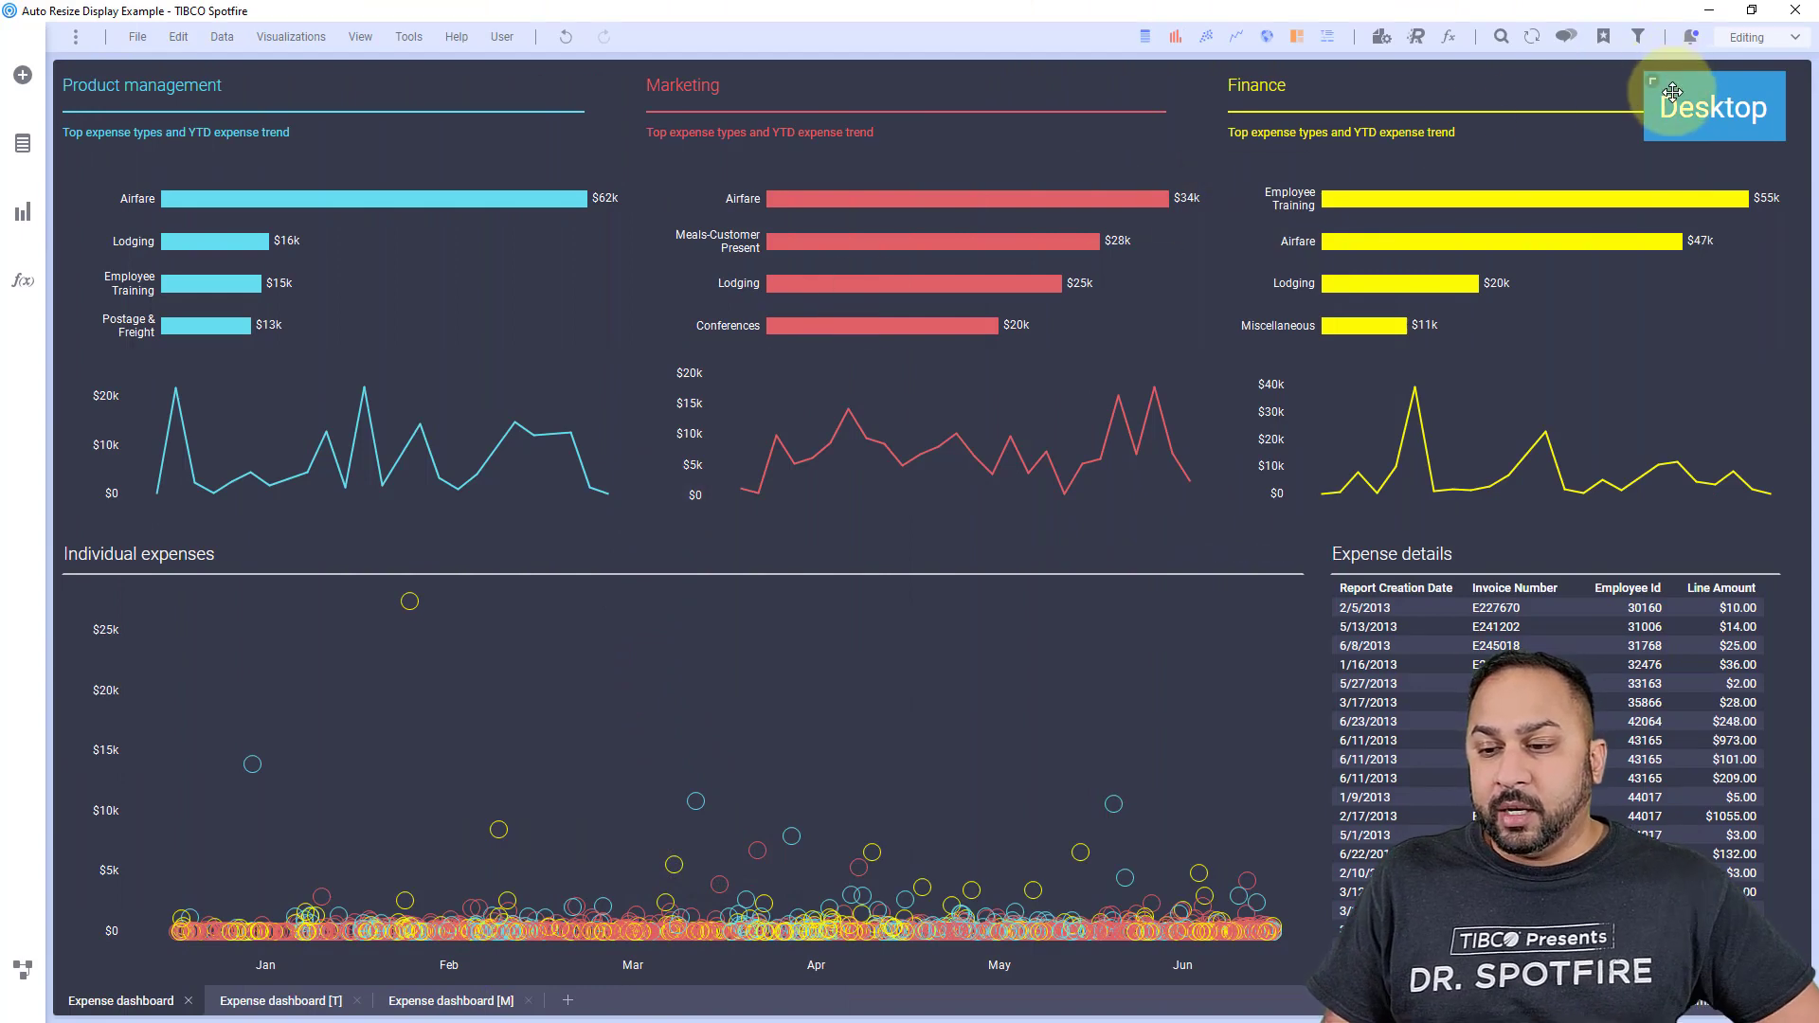
# Step: Preview the Expense dashboard [T] and [M] pages, return to the Desktop page, and minimize Spotfire
pyautogui.click(280, 995)
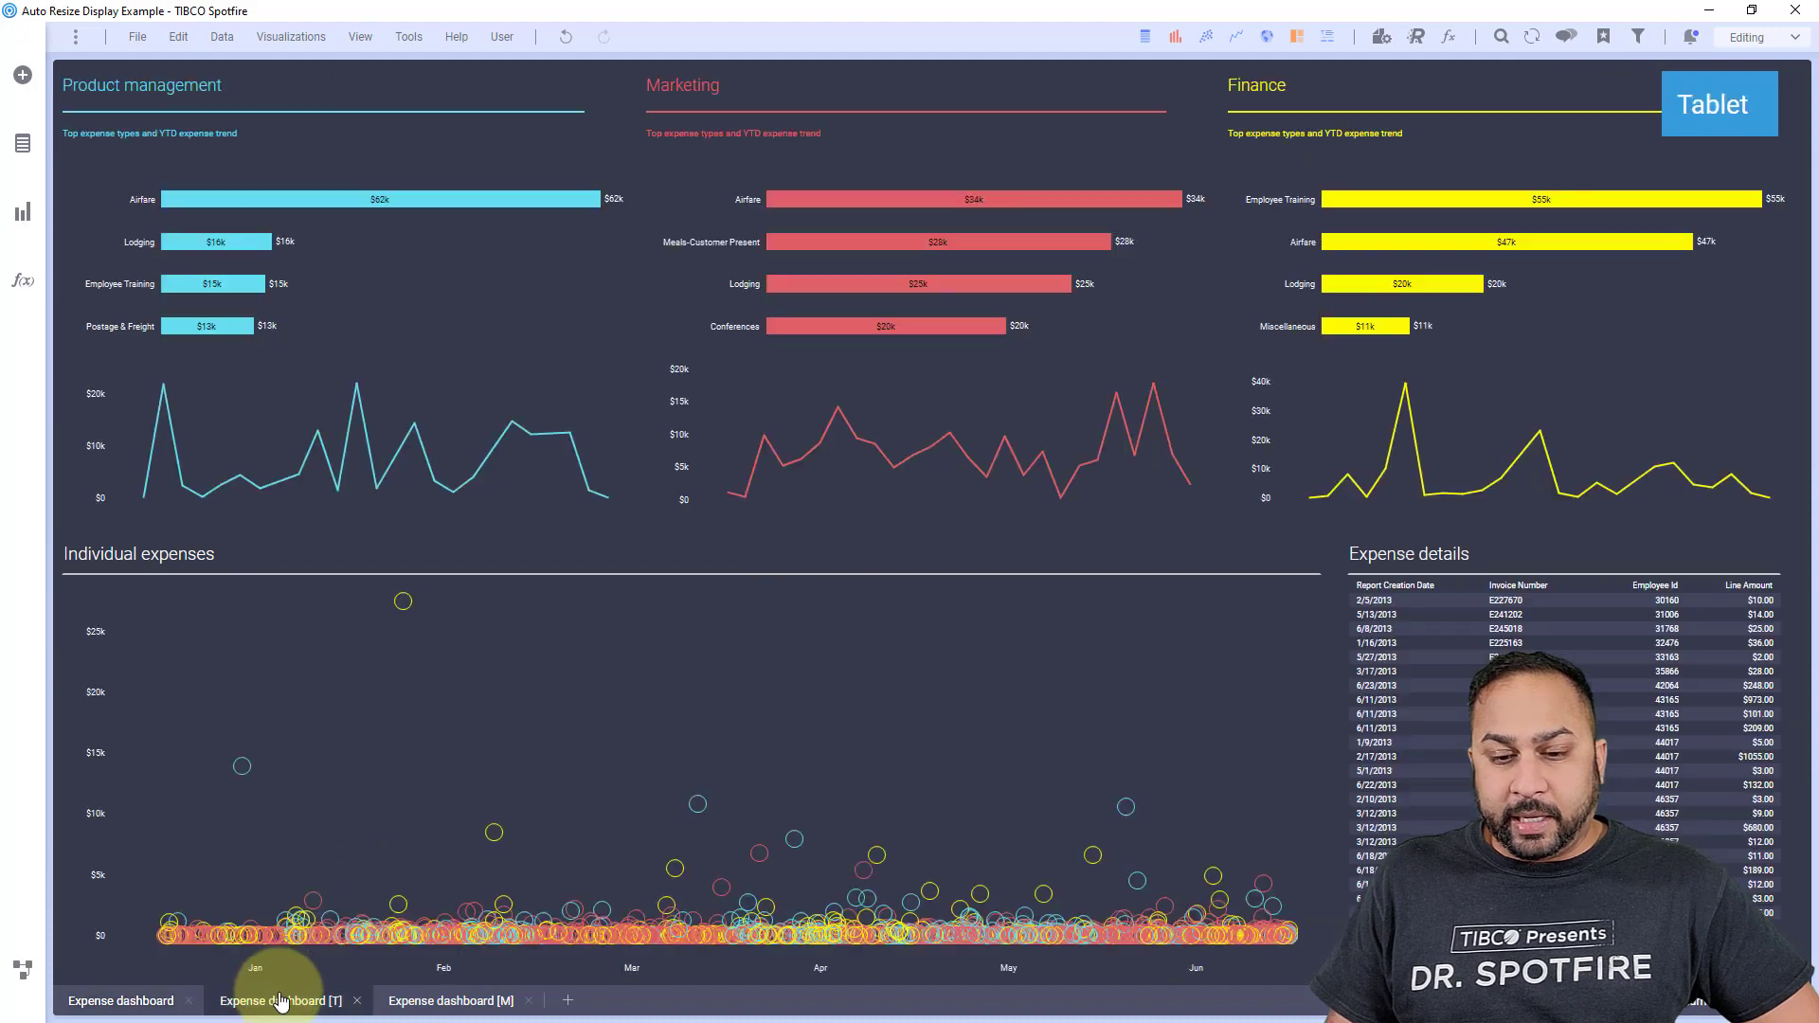
pyautogui.click(449, 998)
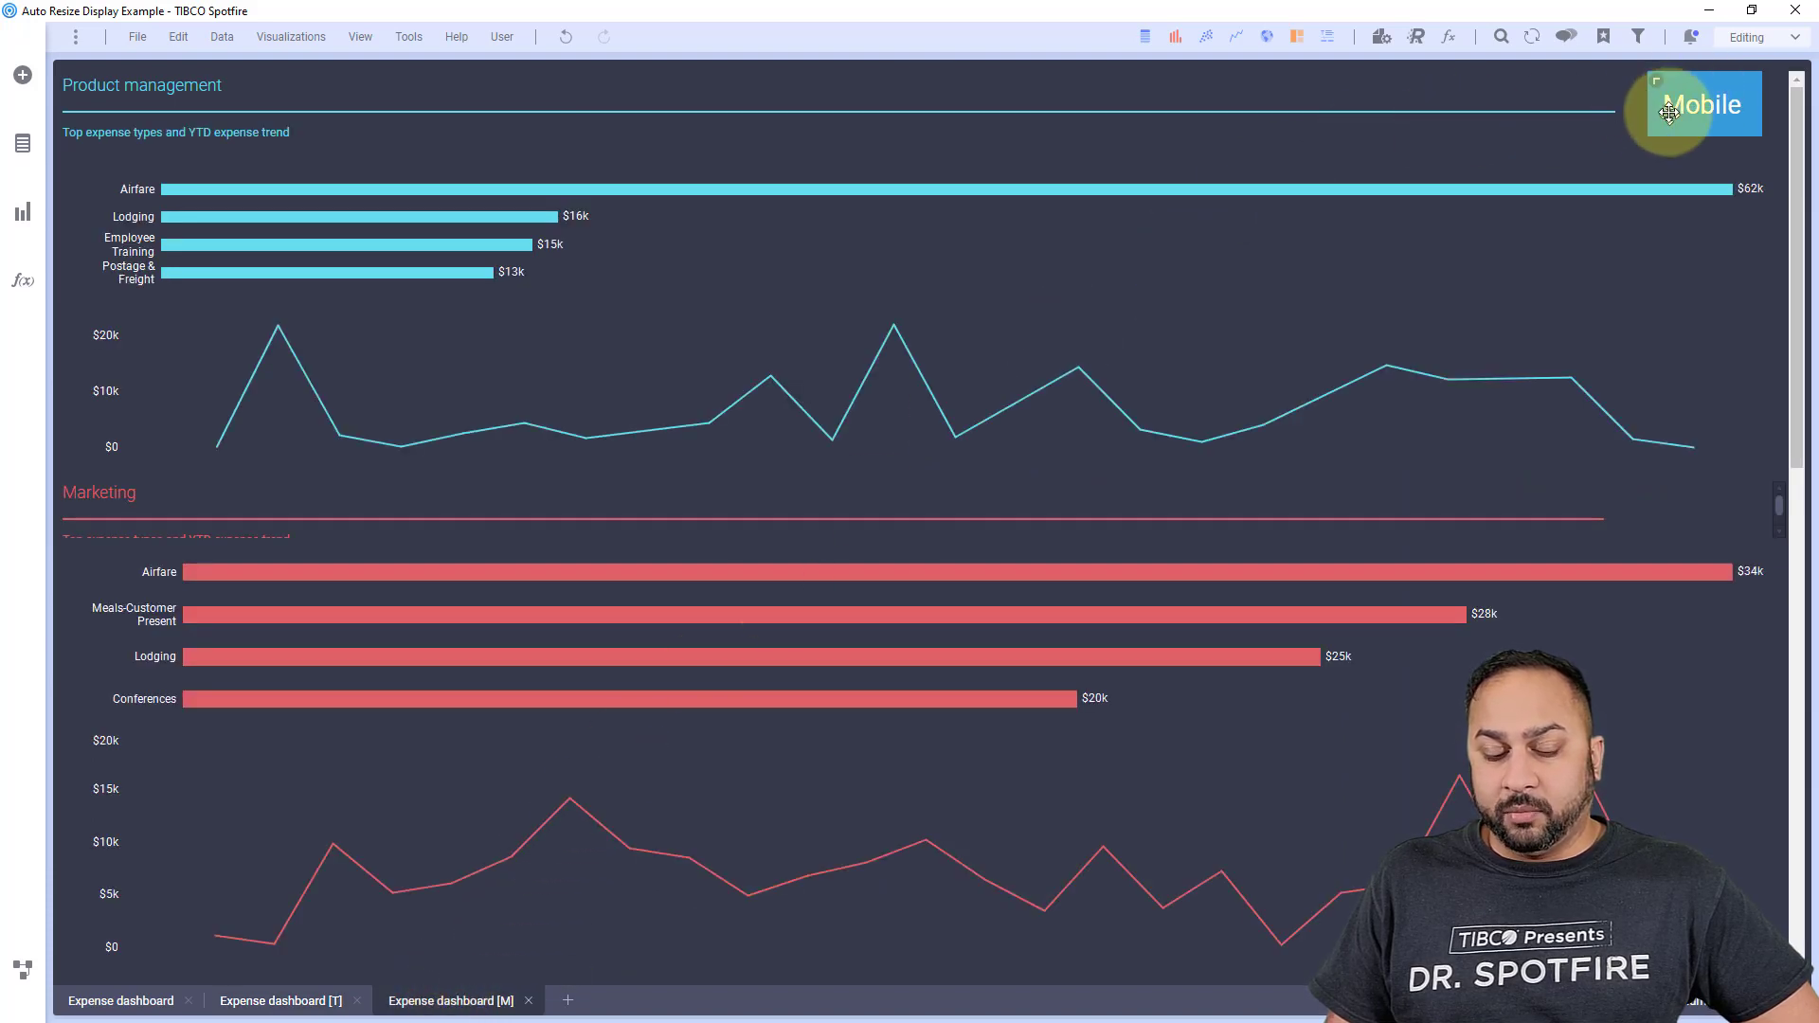
pyautogui.click(120, 1000)
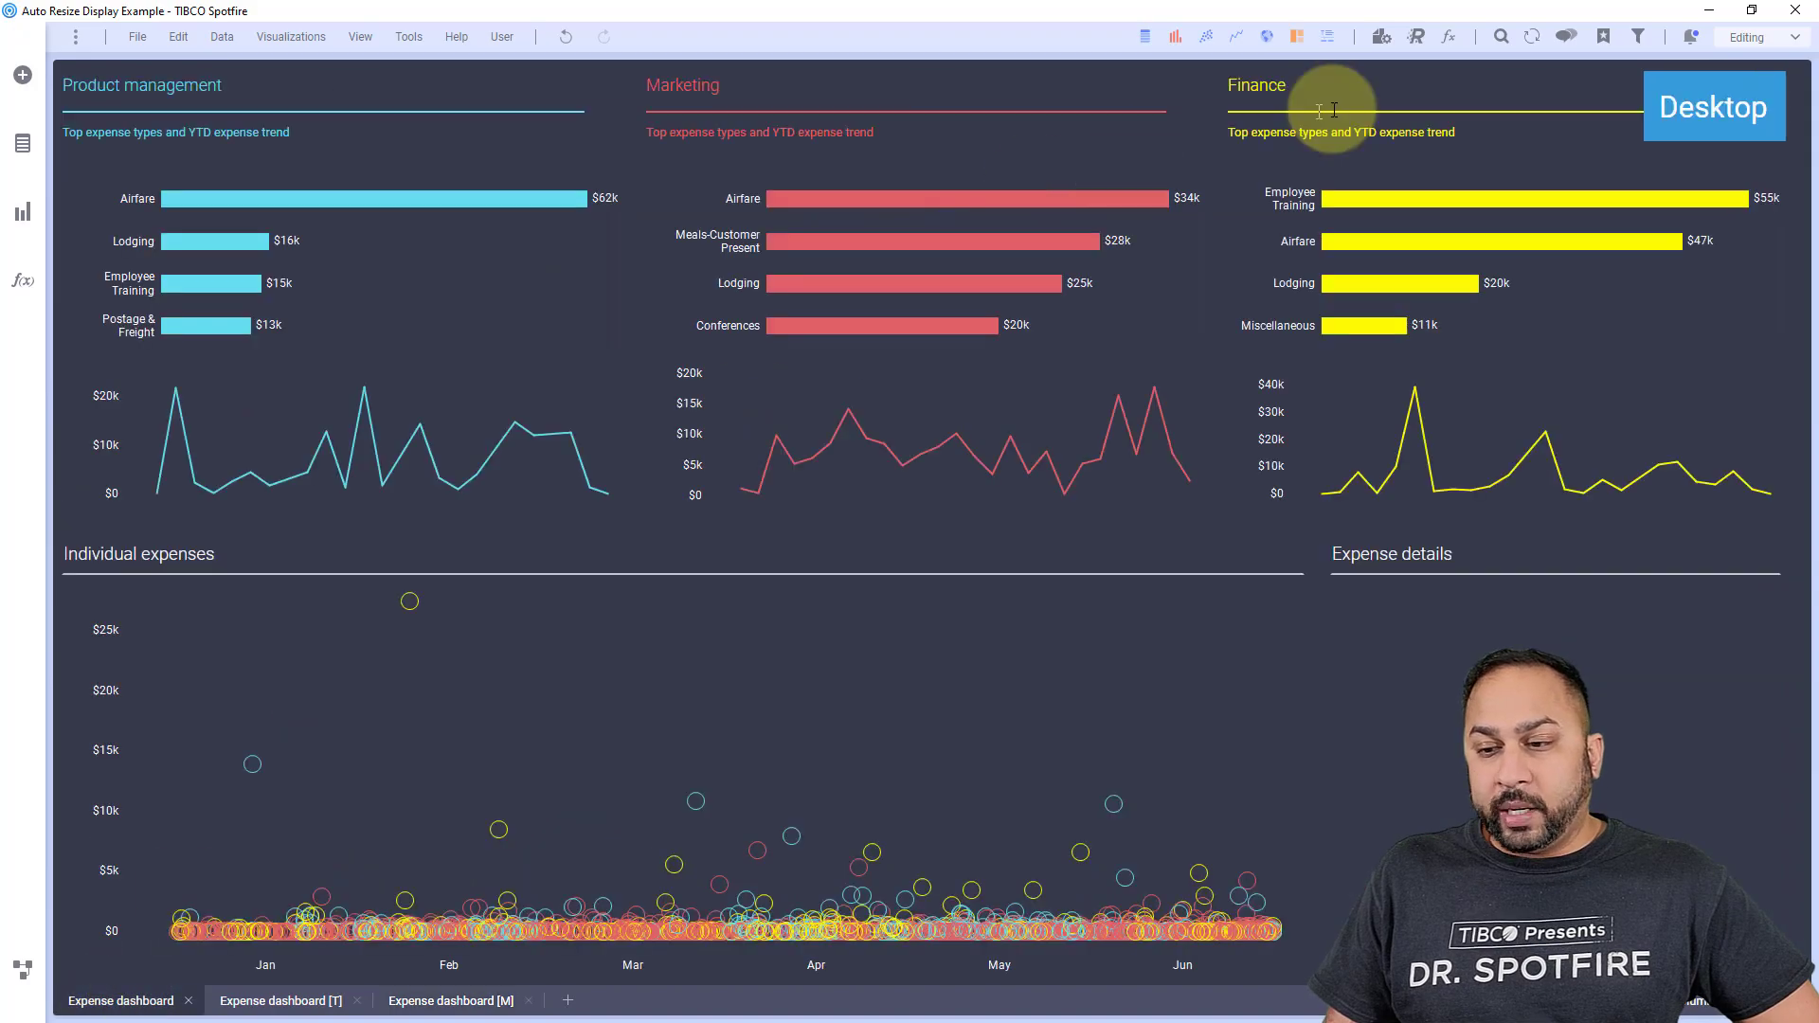
pyautogui.click(1708, 10)
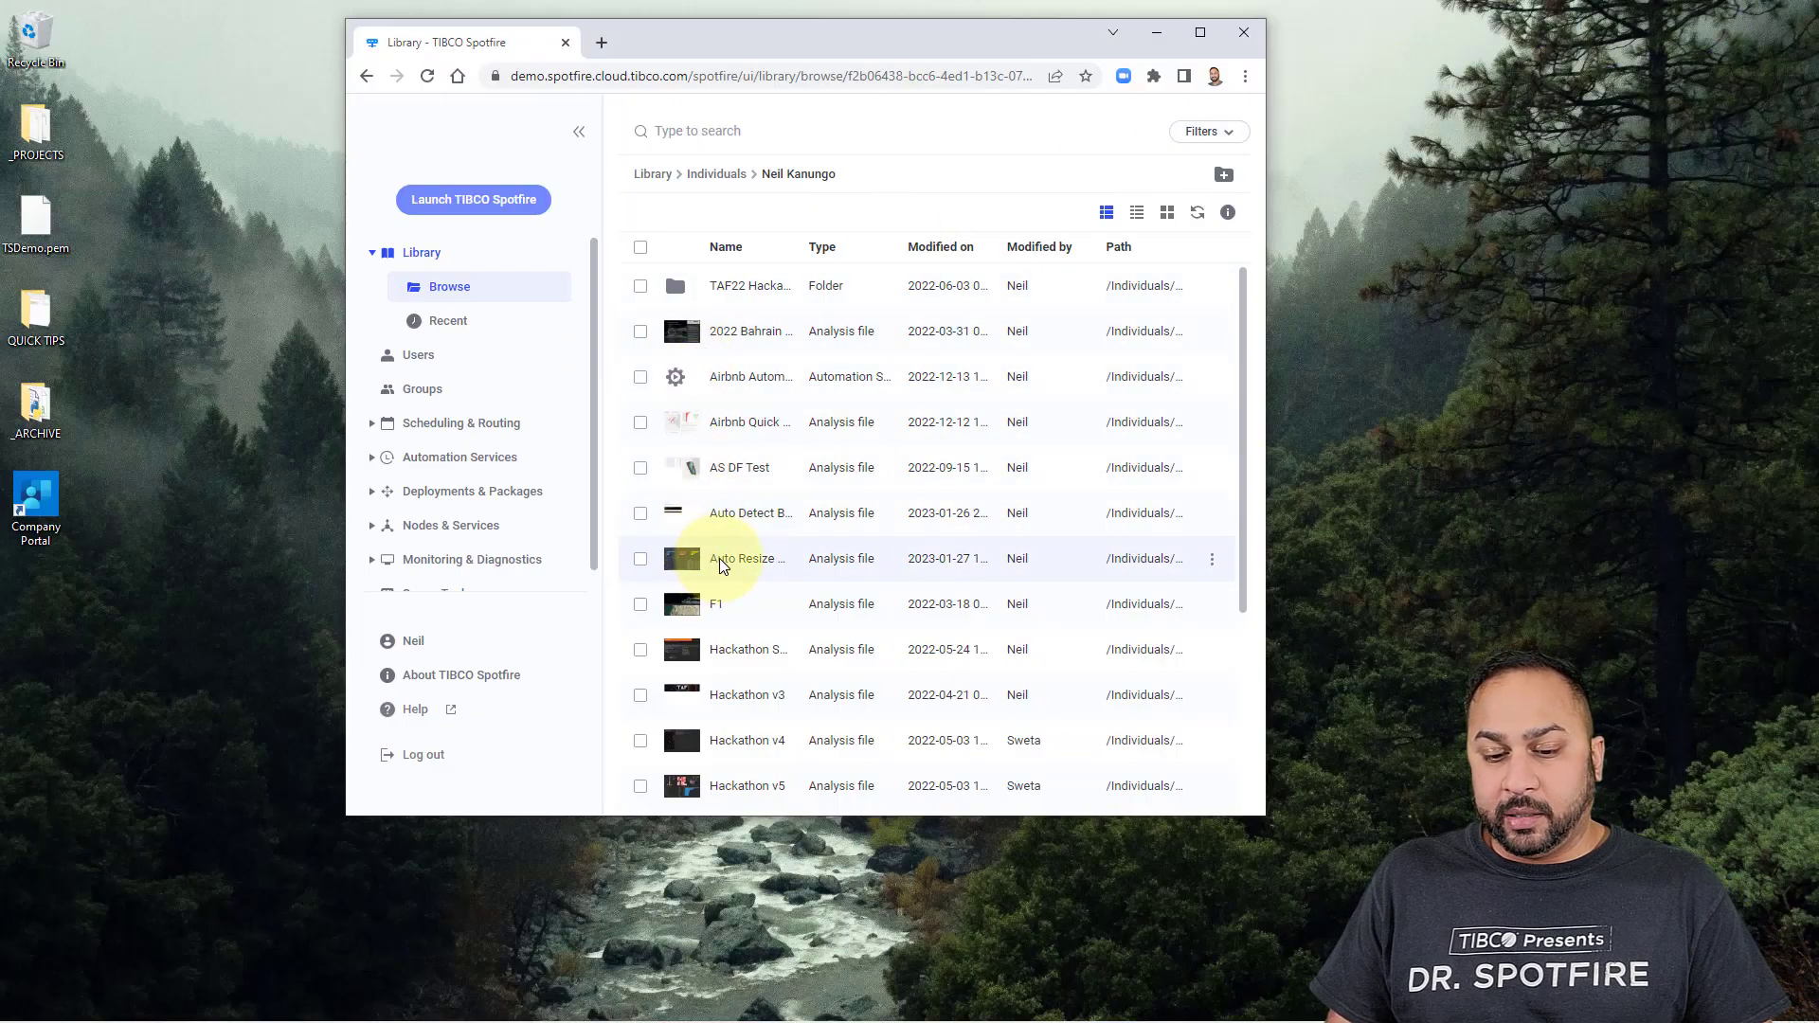
# Step: Close the open analysis and reopen Auto Resize Display Example from the Library in a smaller Chrome window
pyautogui.click(1198, 36)
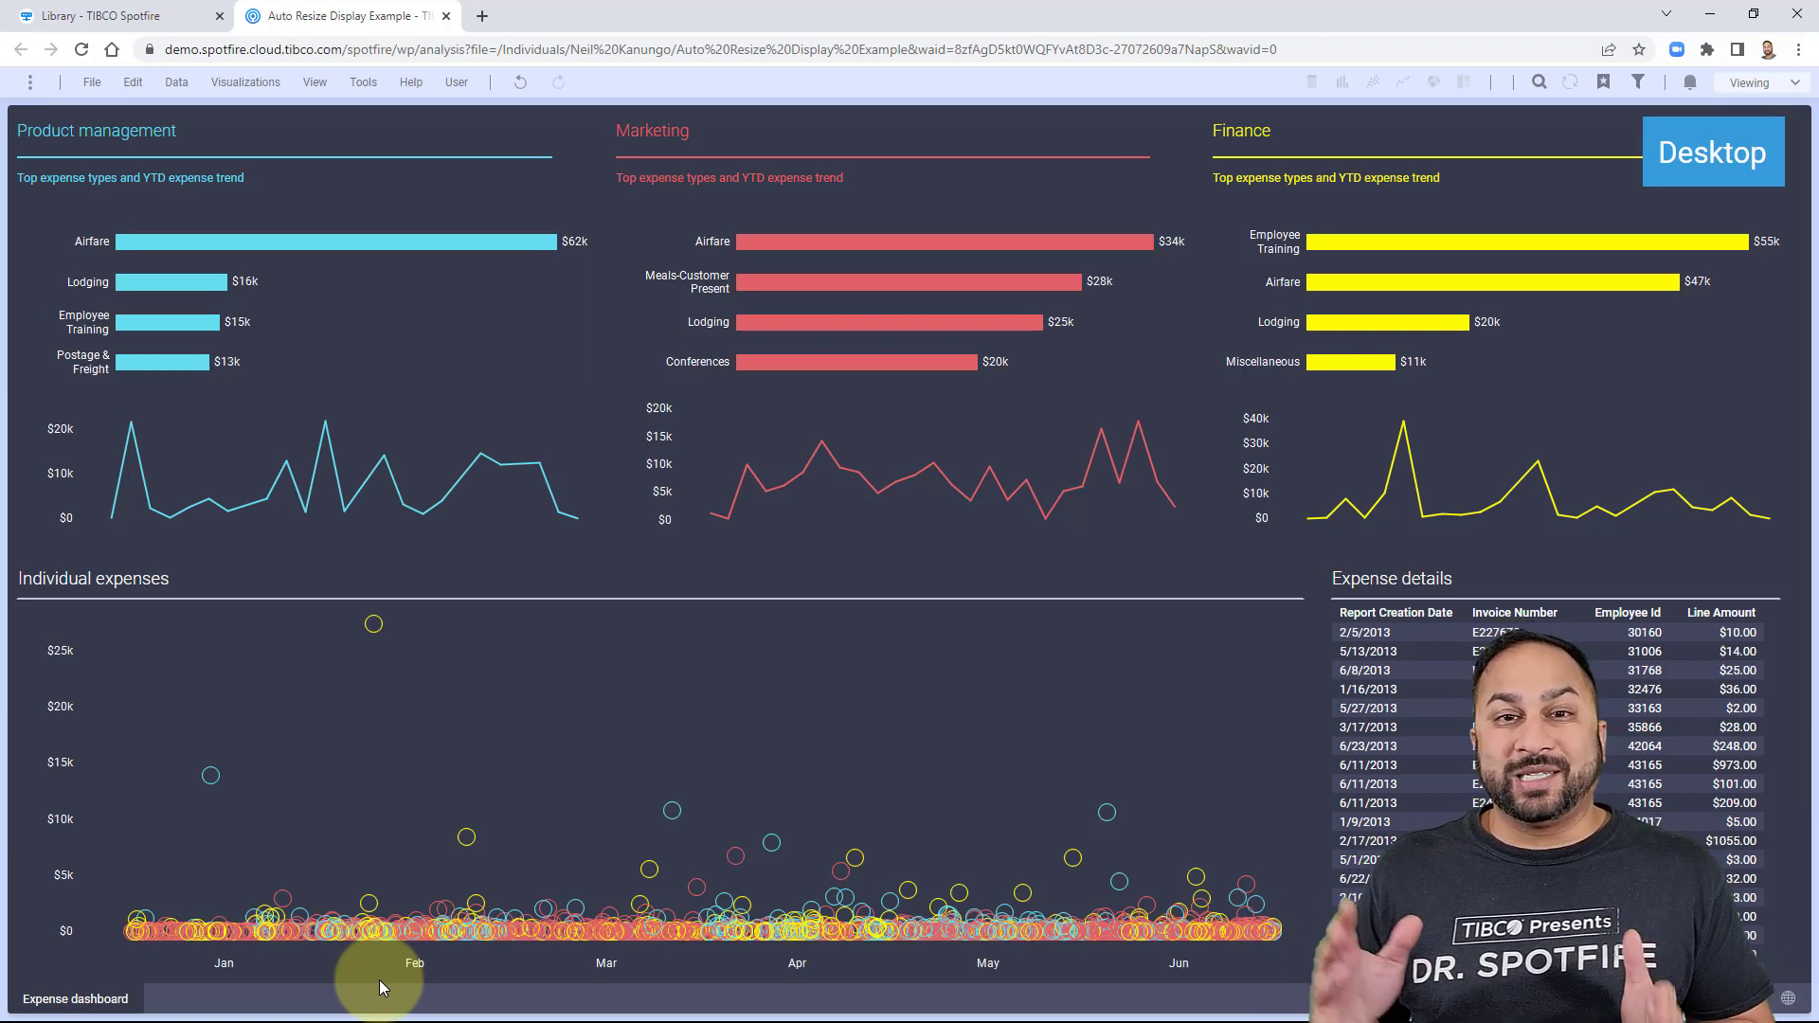
pyautogui.click(446, 16)
pyautogui.click(1754, 13)
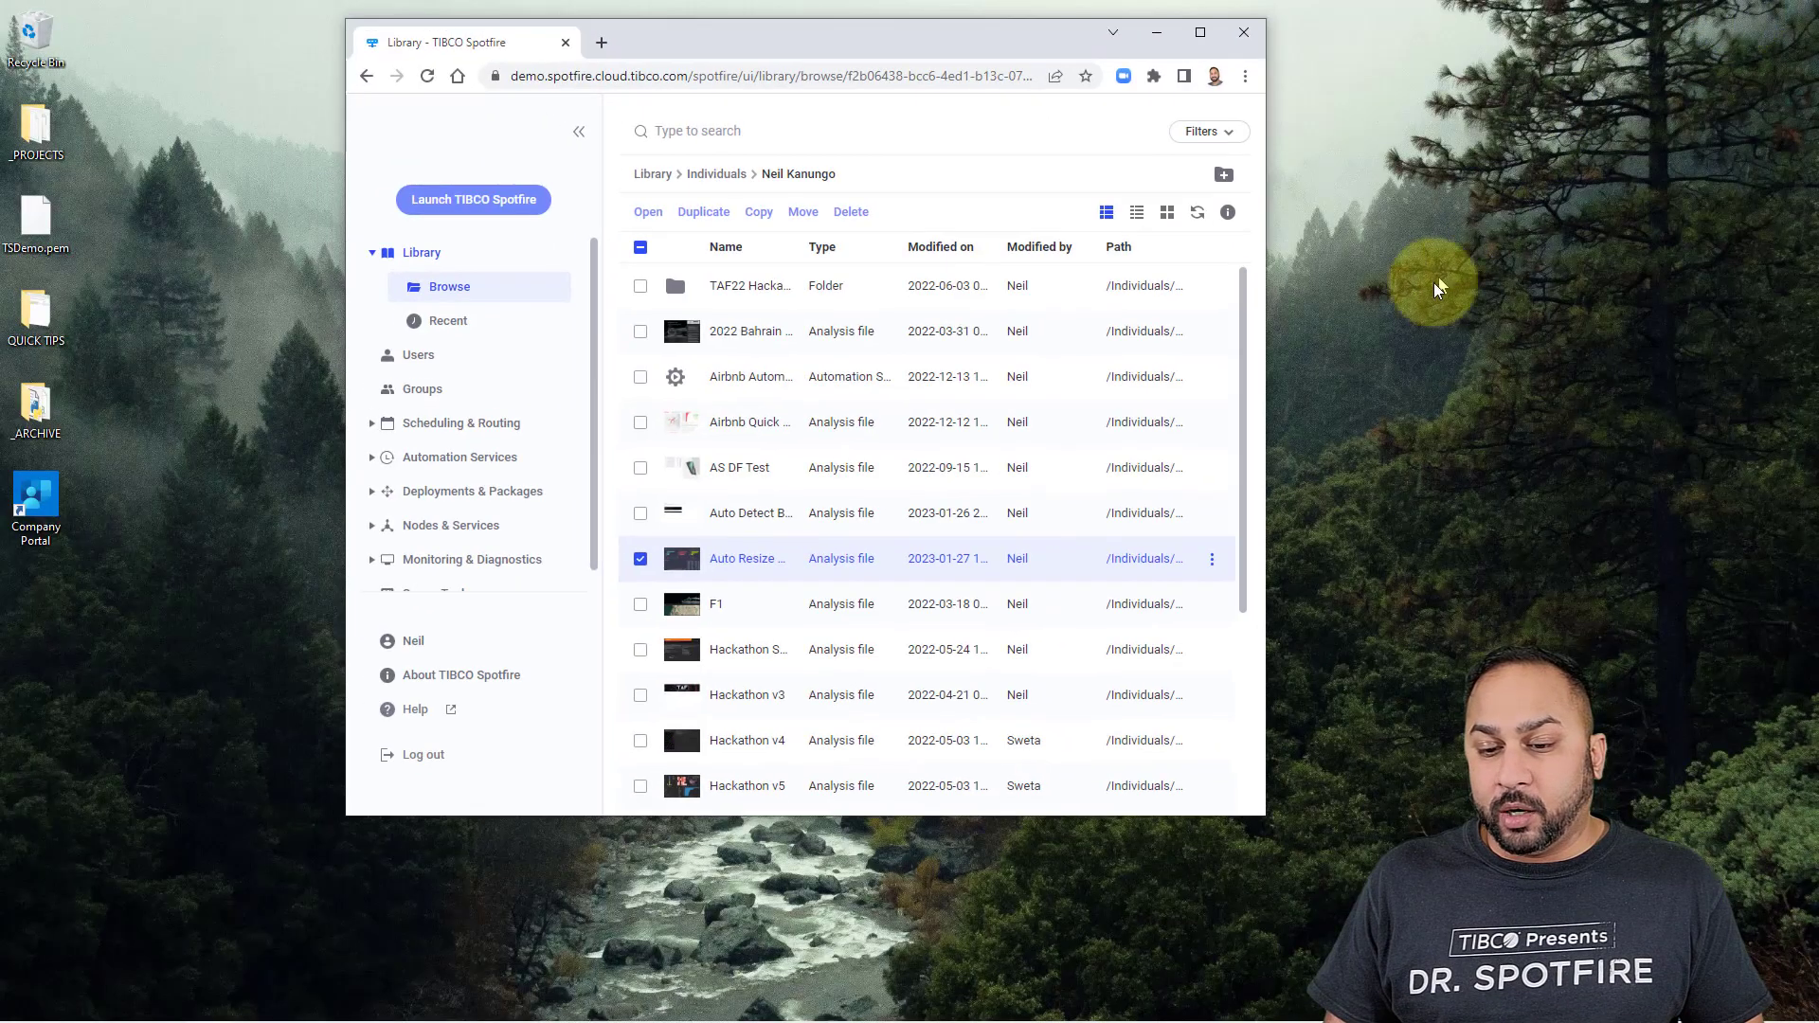
pyautogui.doubleClick(731, 555)
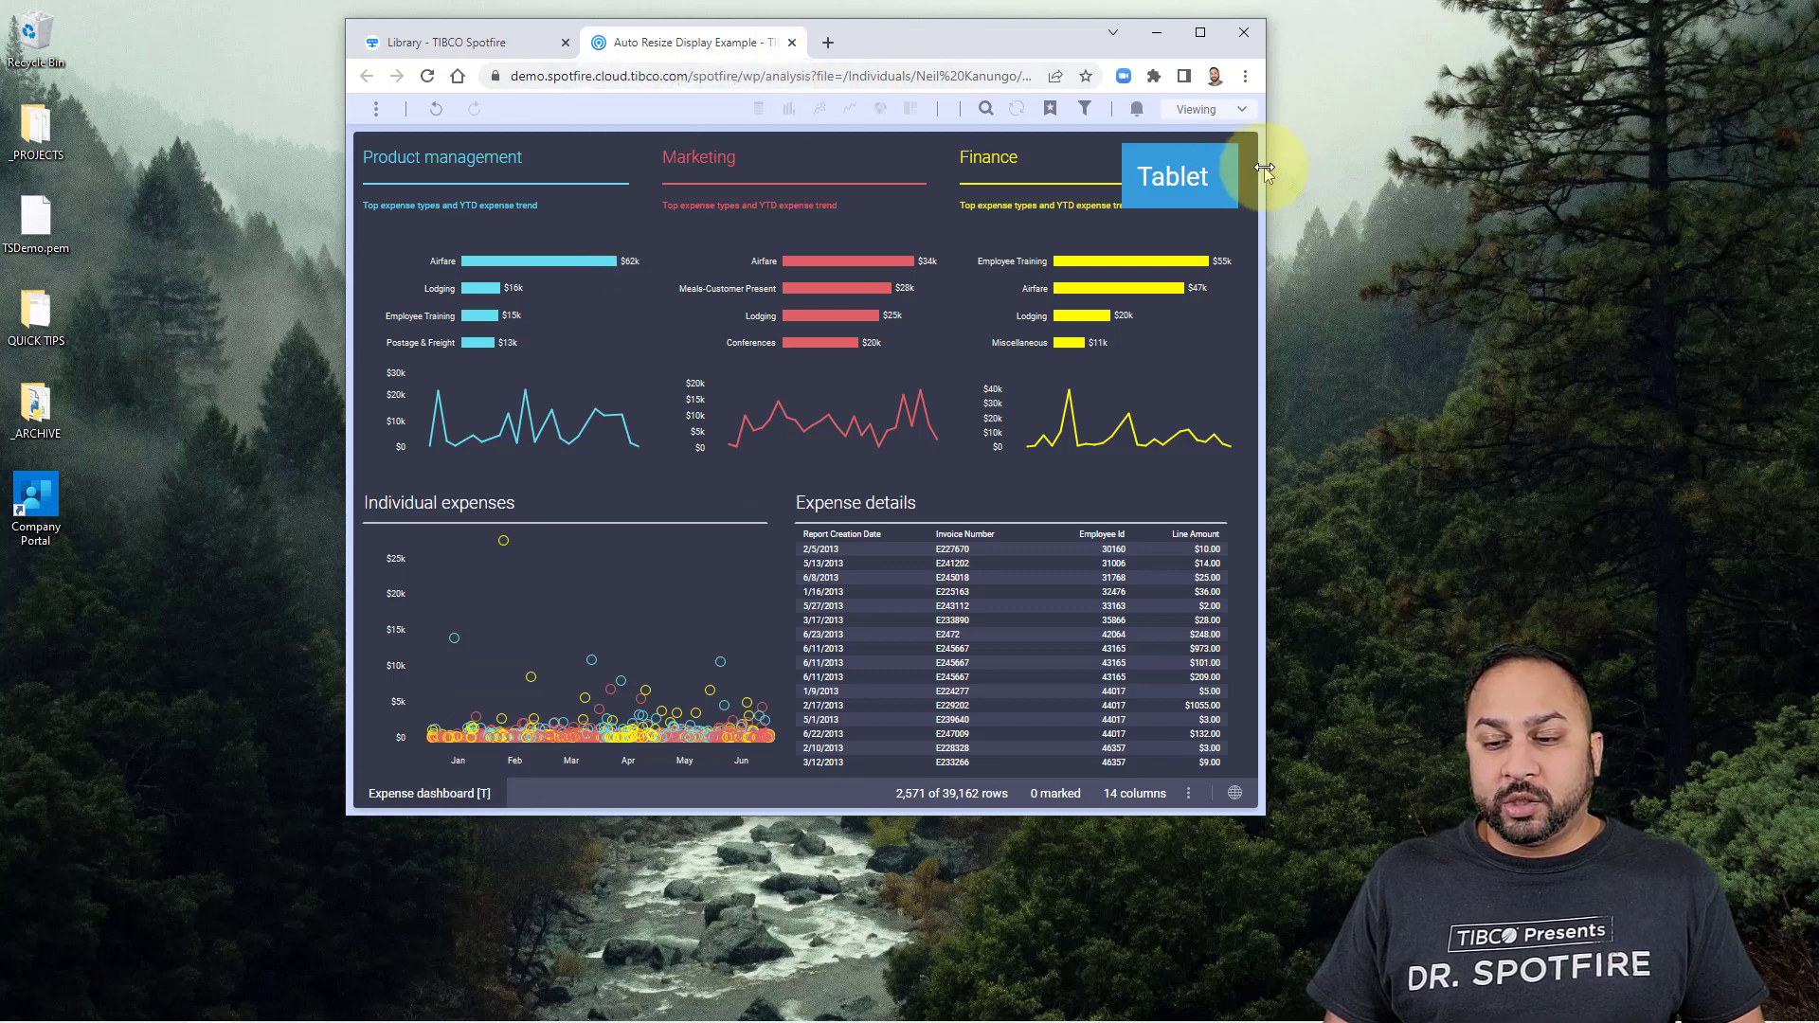
# Step: Narrow the browser to tablet width and scroll the stacked Product management, Marketing and Finance sections
pyautogui.moveTo(1264, 167); pyautogui.dragTo(588, 155)
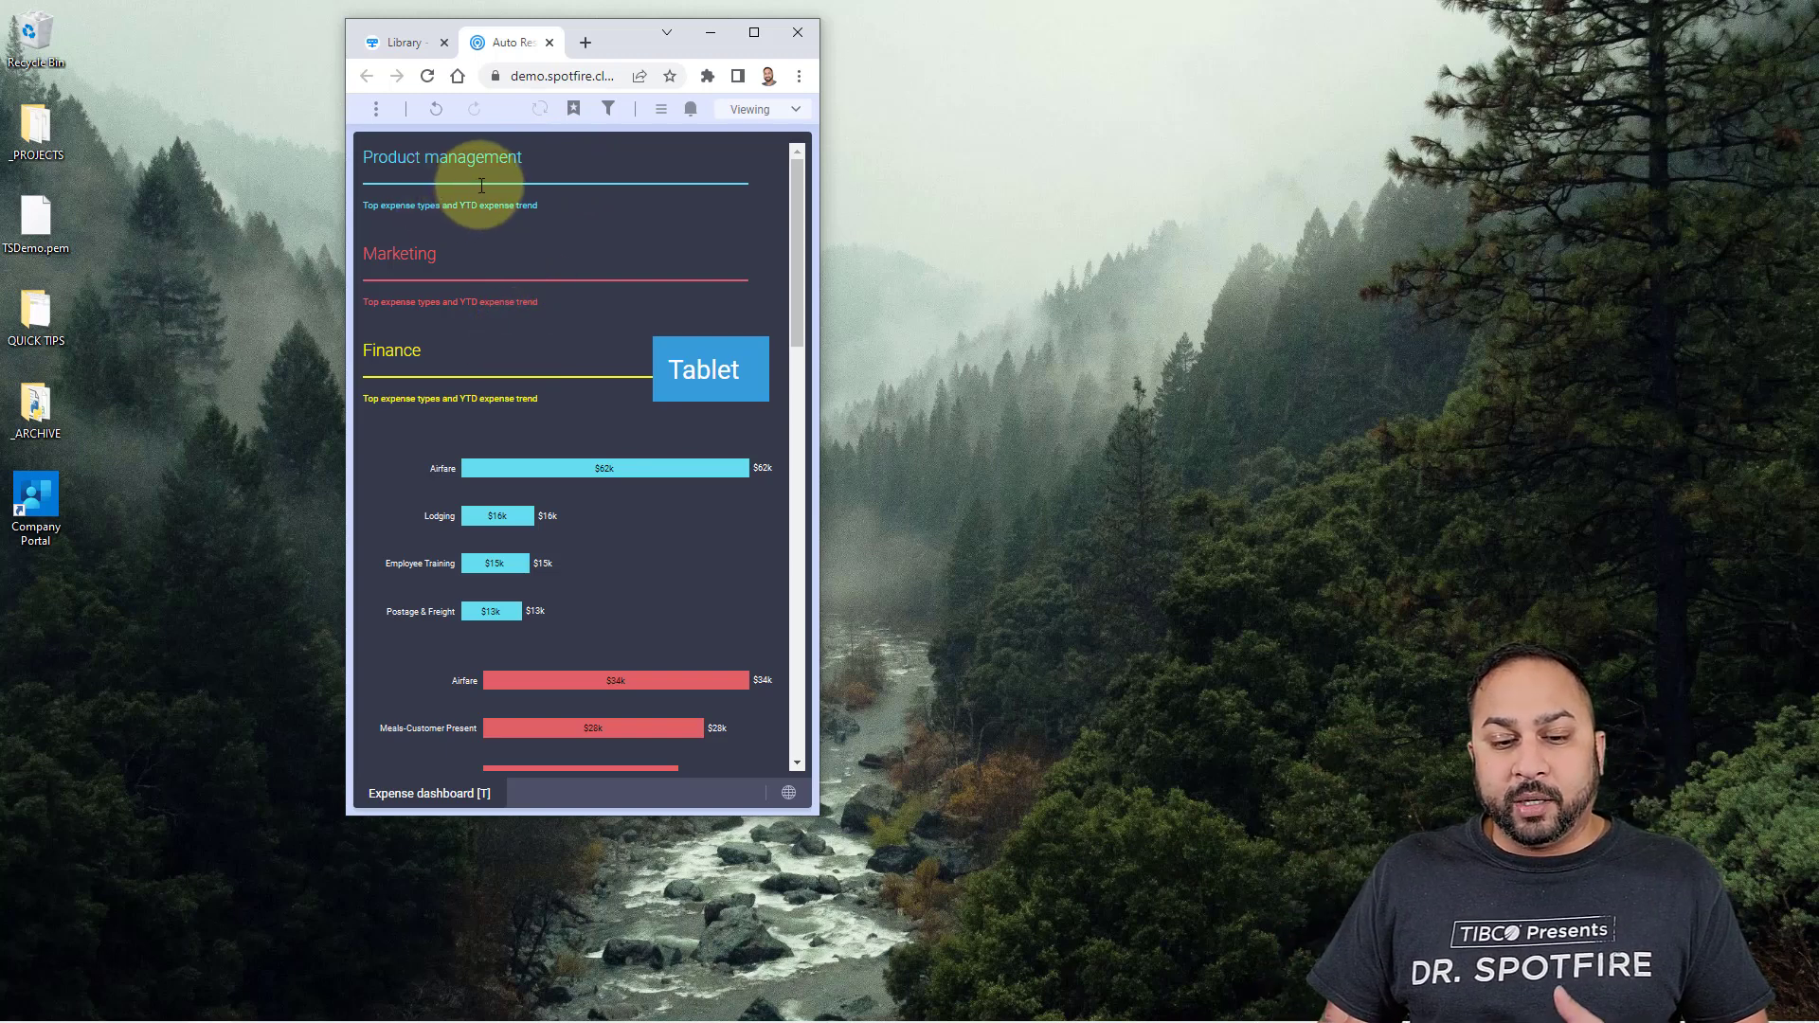
pyautogui.scroll(-4, 436, 377)
pyautogui.scroll(-3, 432, 375)
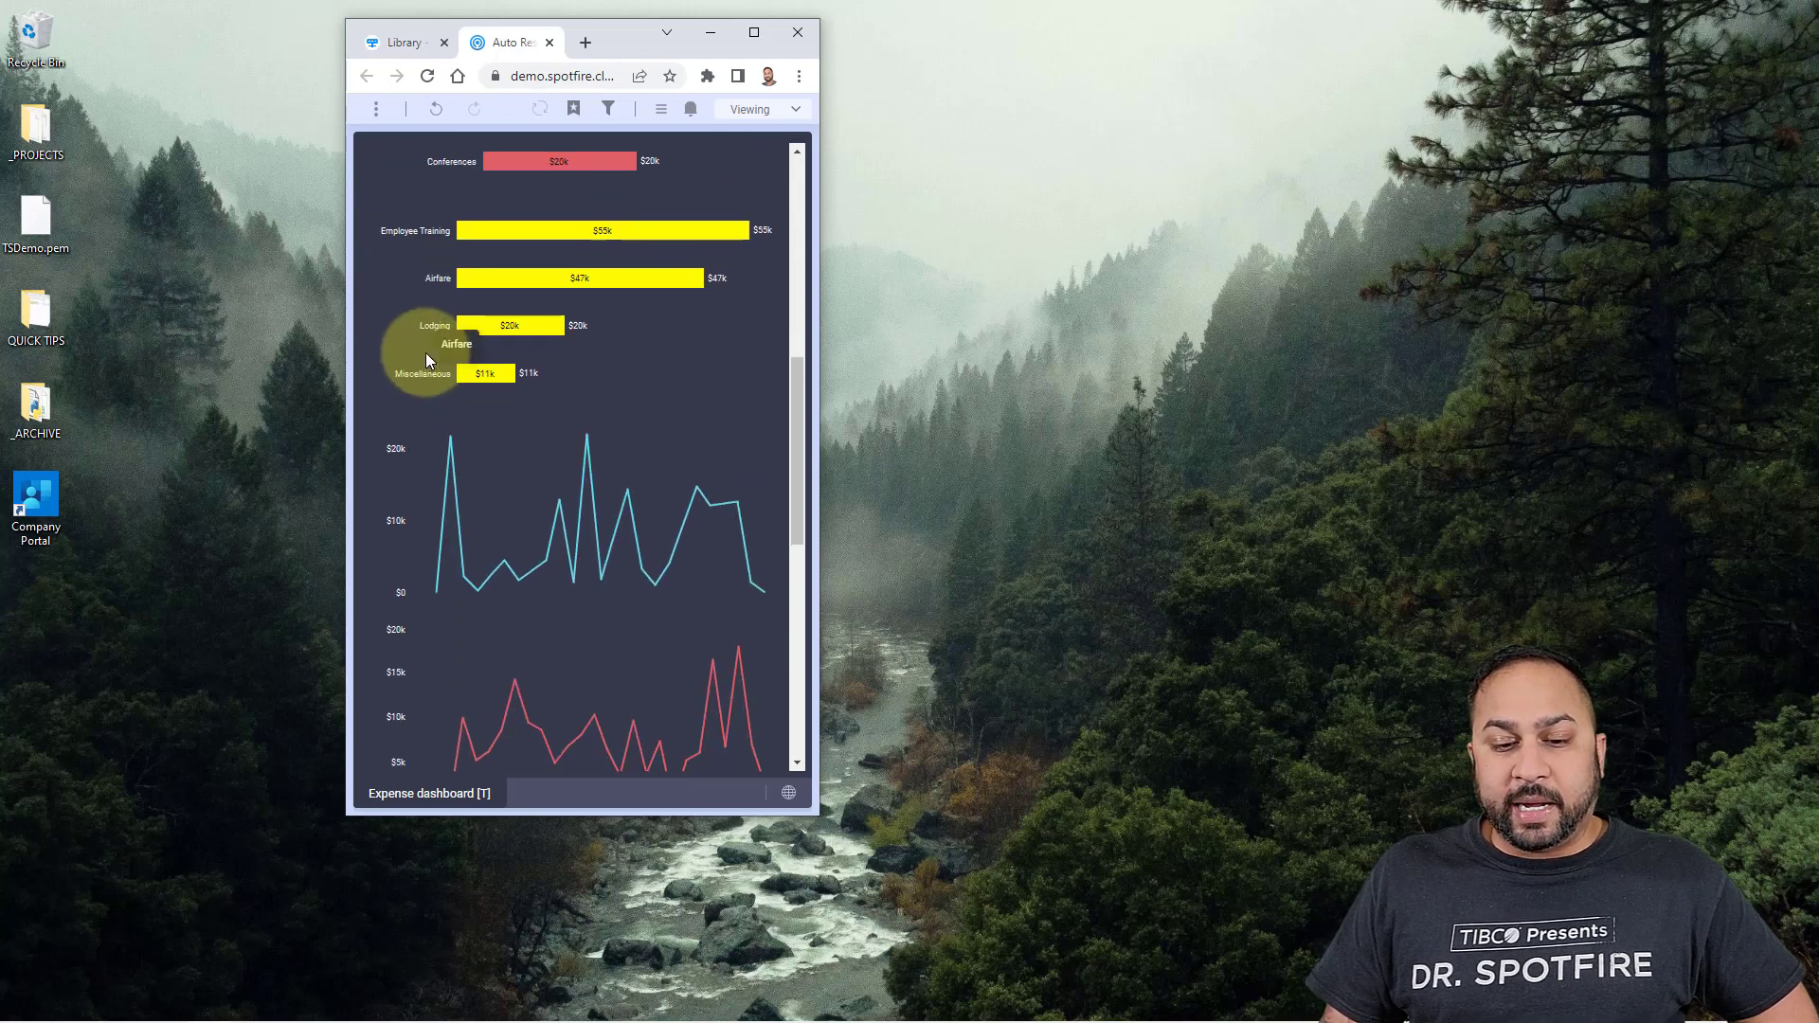
pyautogui.scroll(5, 426, 353)
pyautogui.scroll(2, 434, 353)
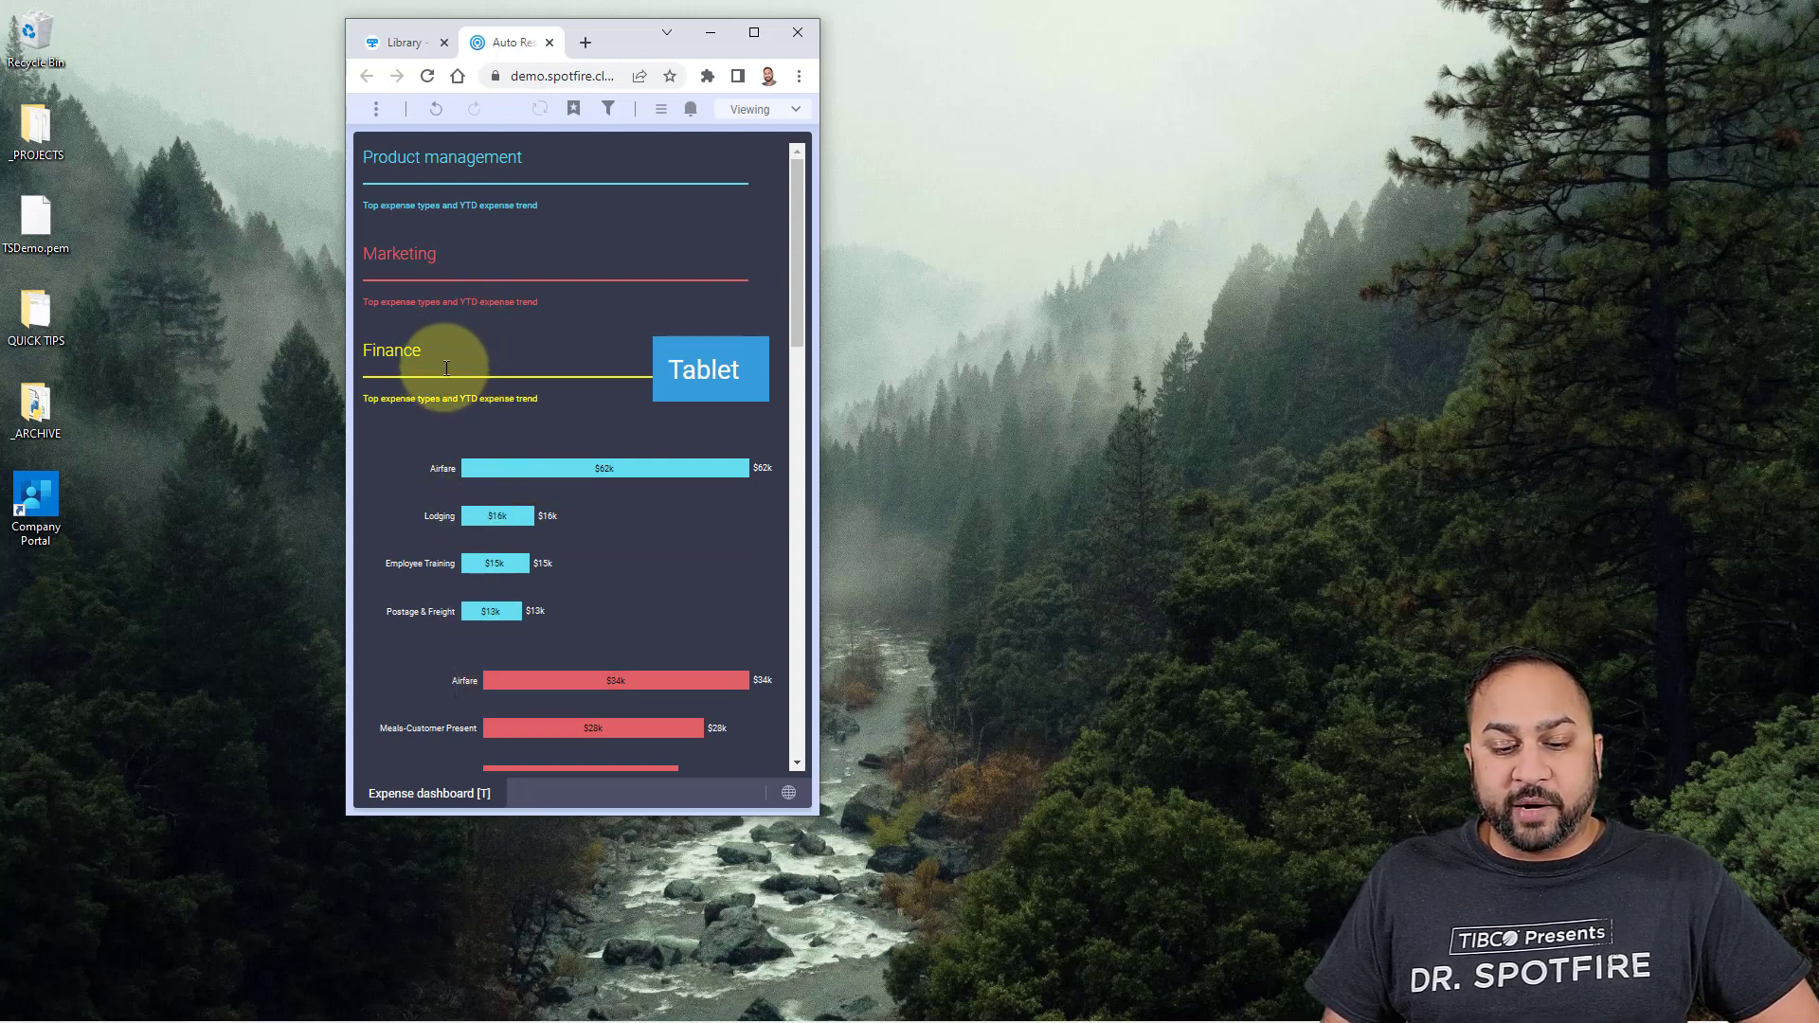
pyautogui.scroll(-6, 449, 498)
pyautogui.scroll(-5, 461, 418)
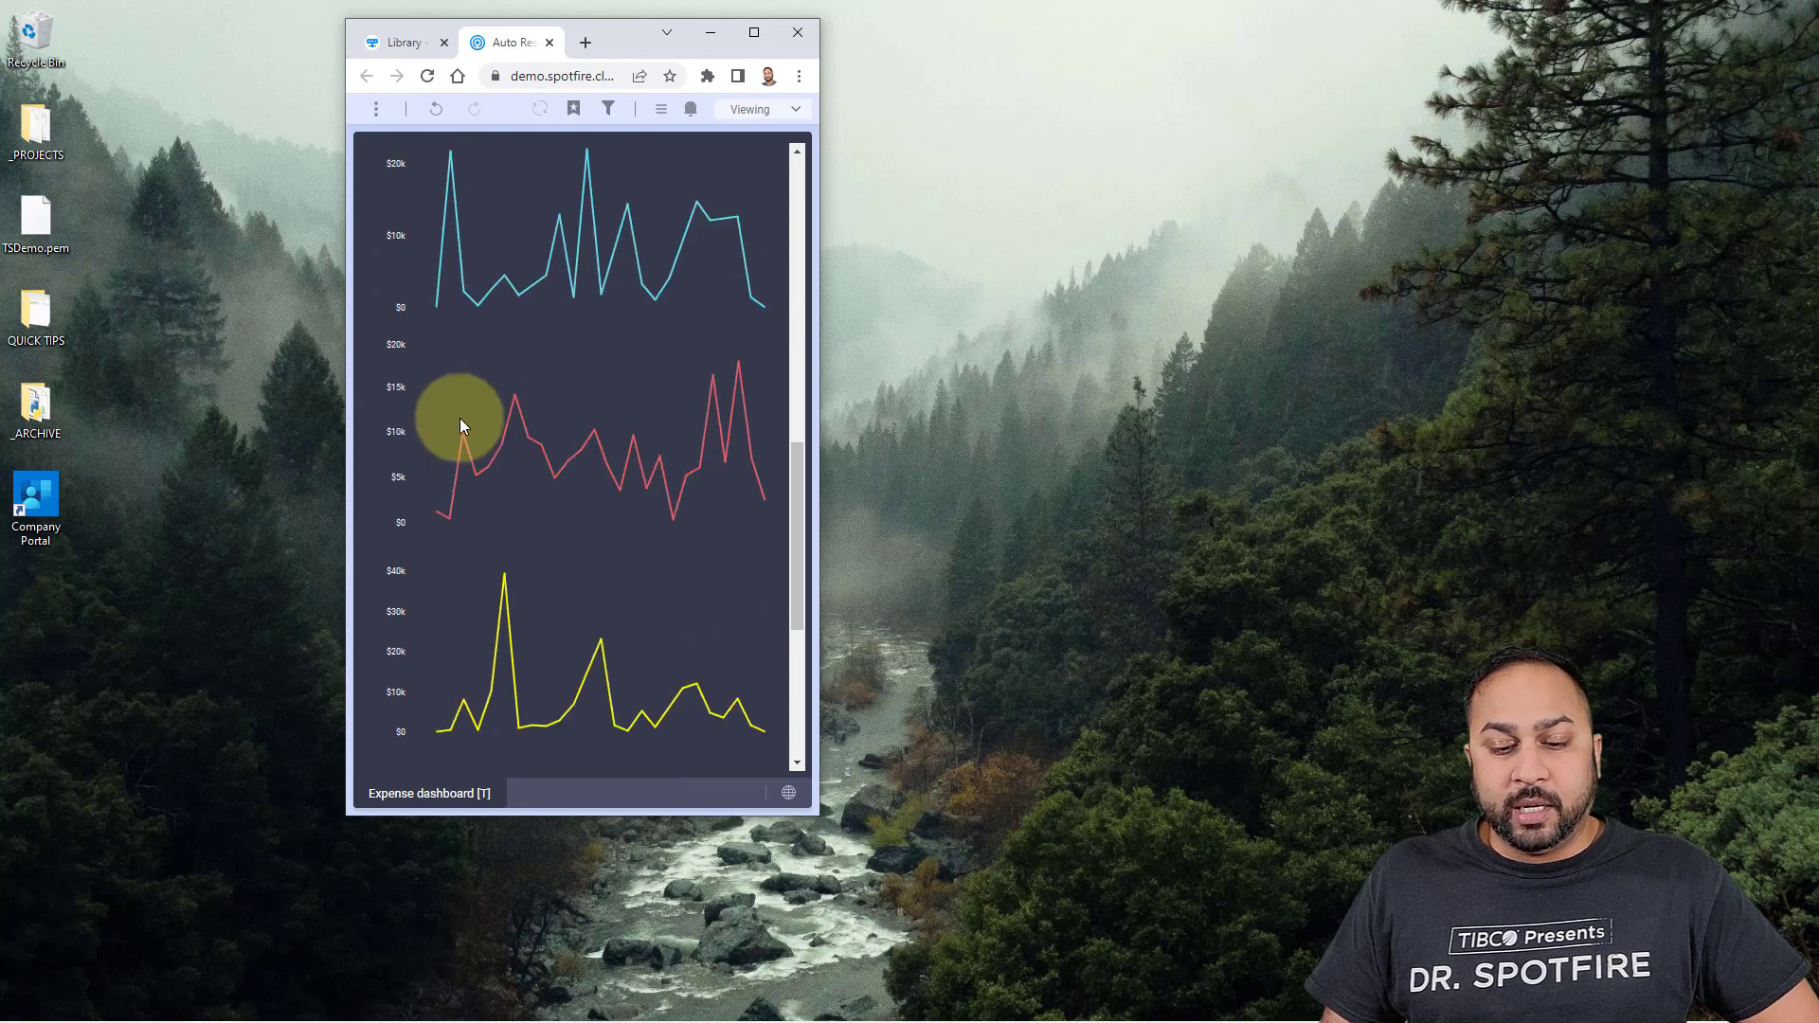
pyautogui.scroll(12, 459, 417)
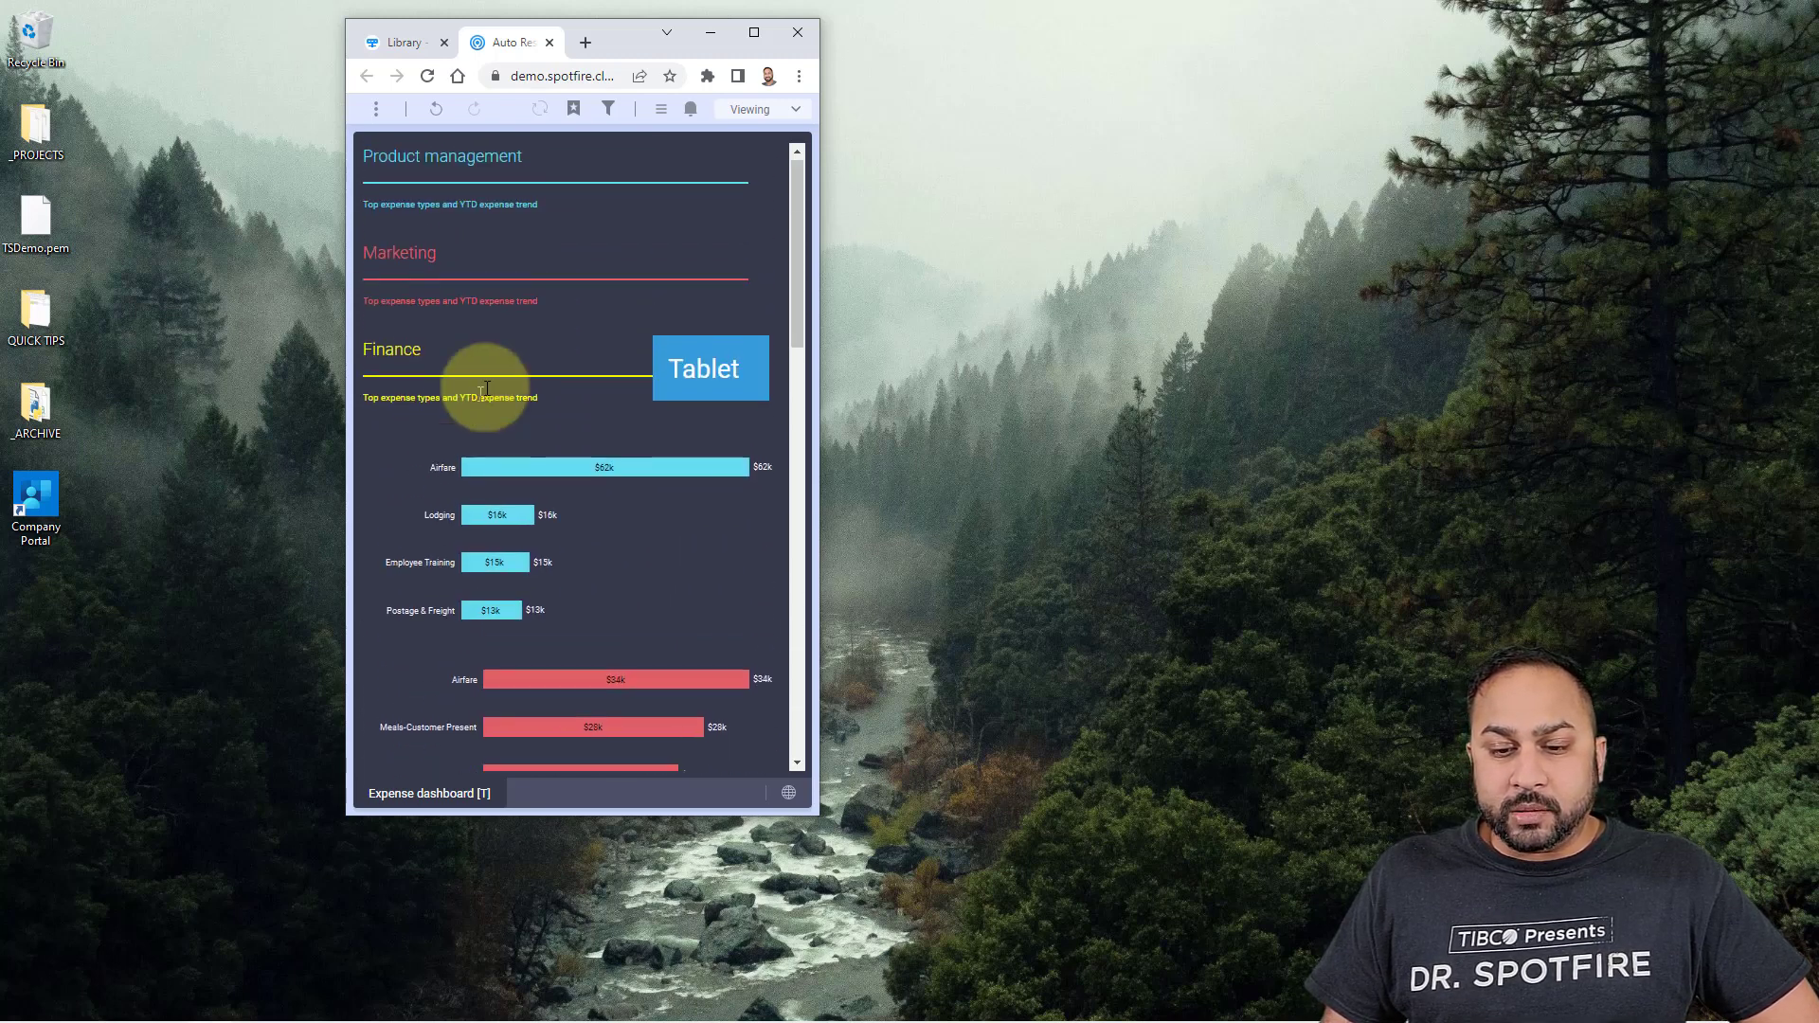
# Step: Close the analysis, collapse the Library panel, and reopen Auto Resize in the narrow window
pyautogui.click(550, 41)
pyautogui.click(579, 132)
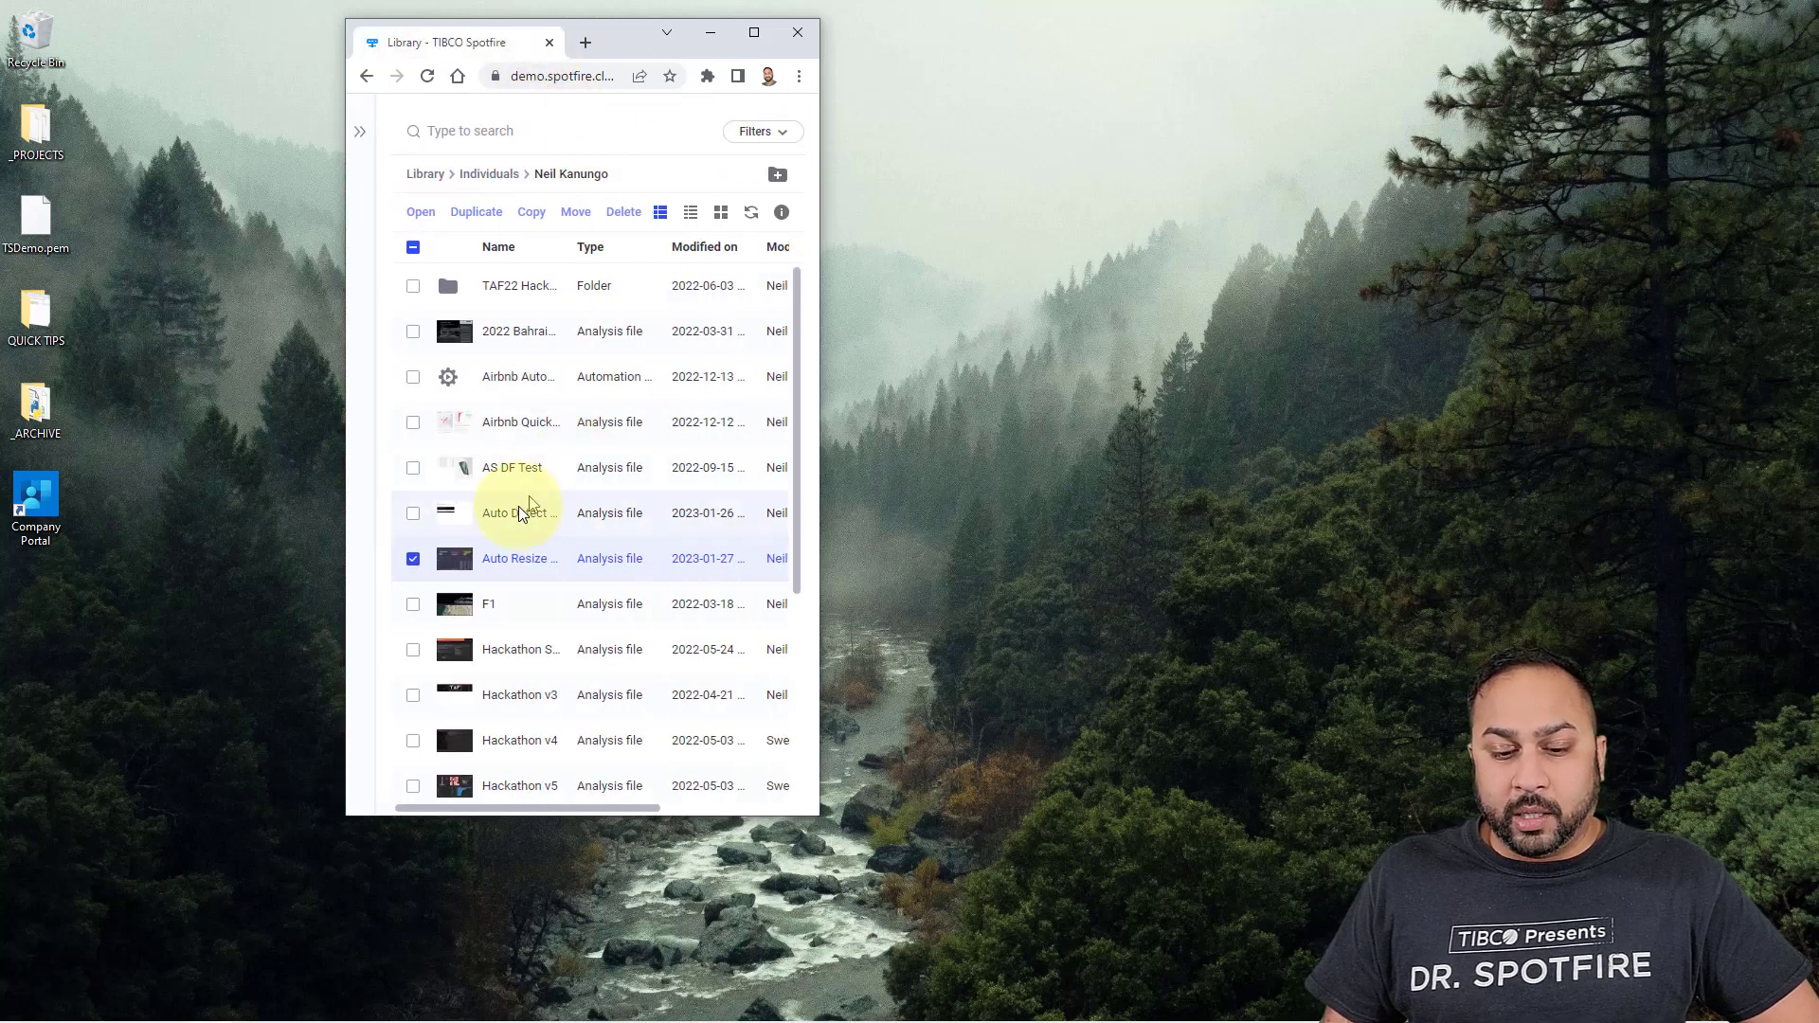
pyautogui.doubleClick(516, 552)
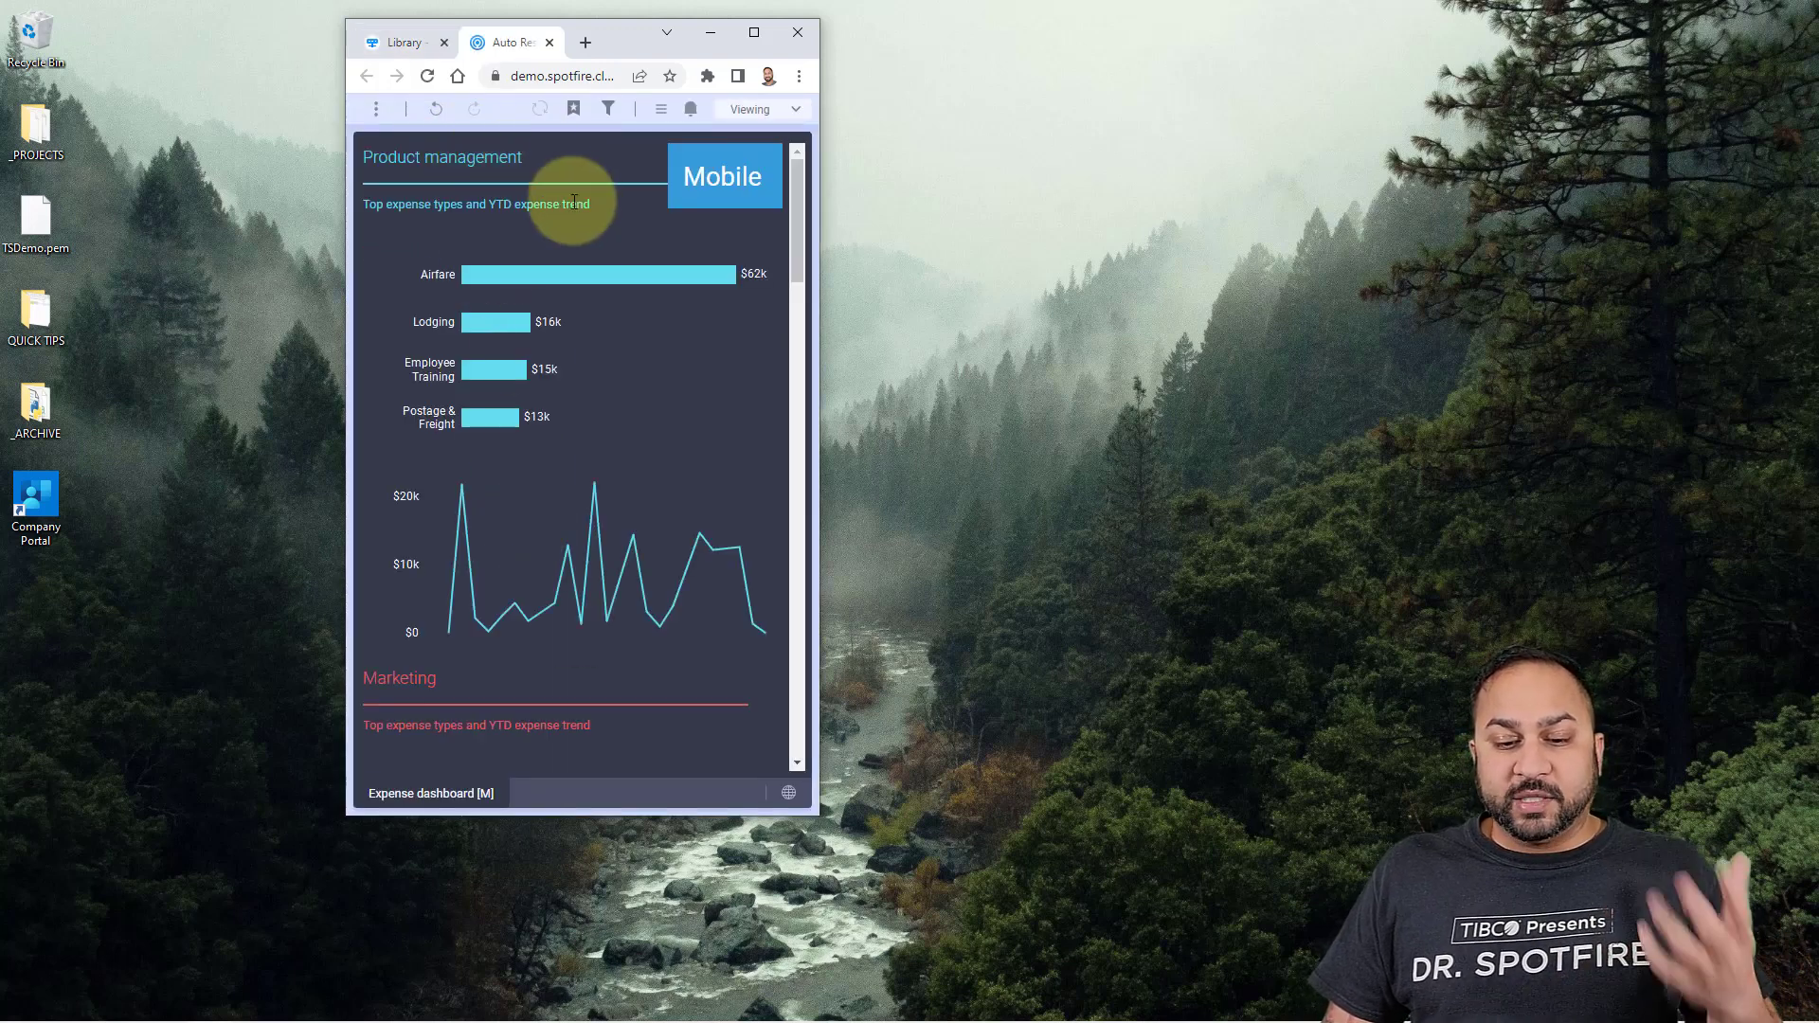
# Step: Scroll through the Expense dashboard [M] mobile page, then maximize the browser window
pyautogui.scroll(-1, 547, 210)
pyautogui.scroll(-10, 547, 209)
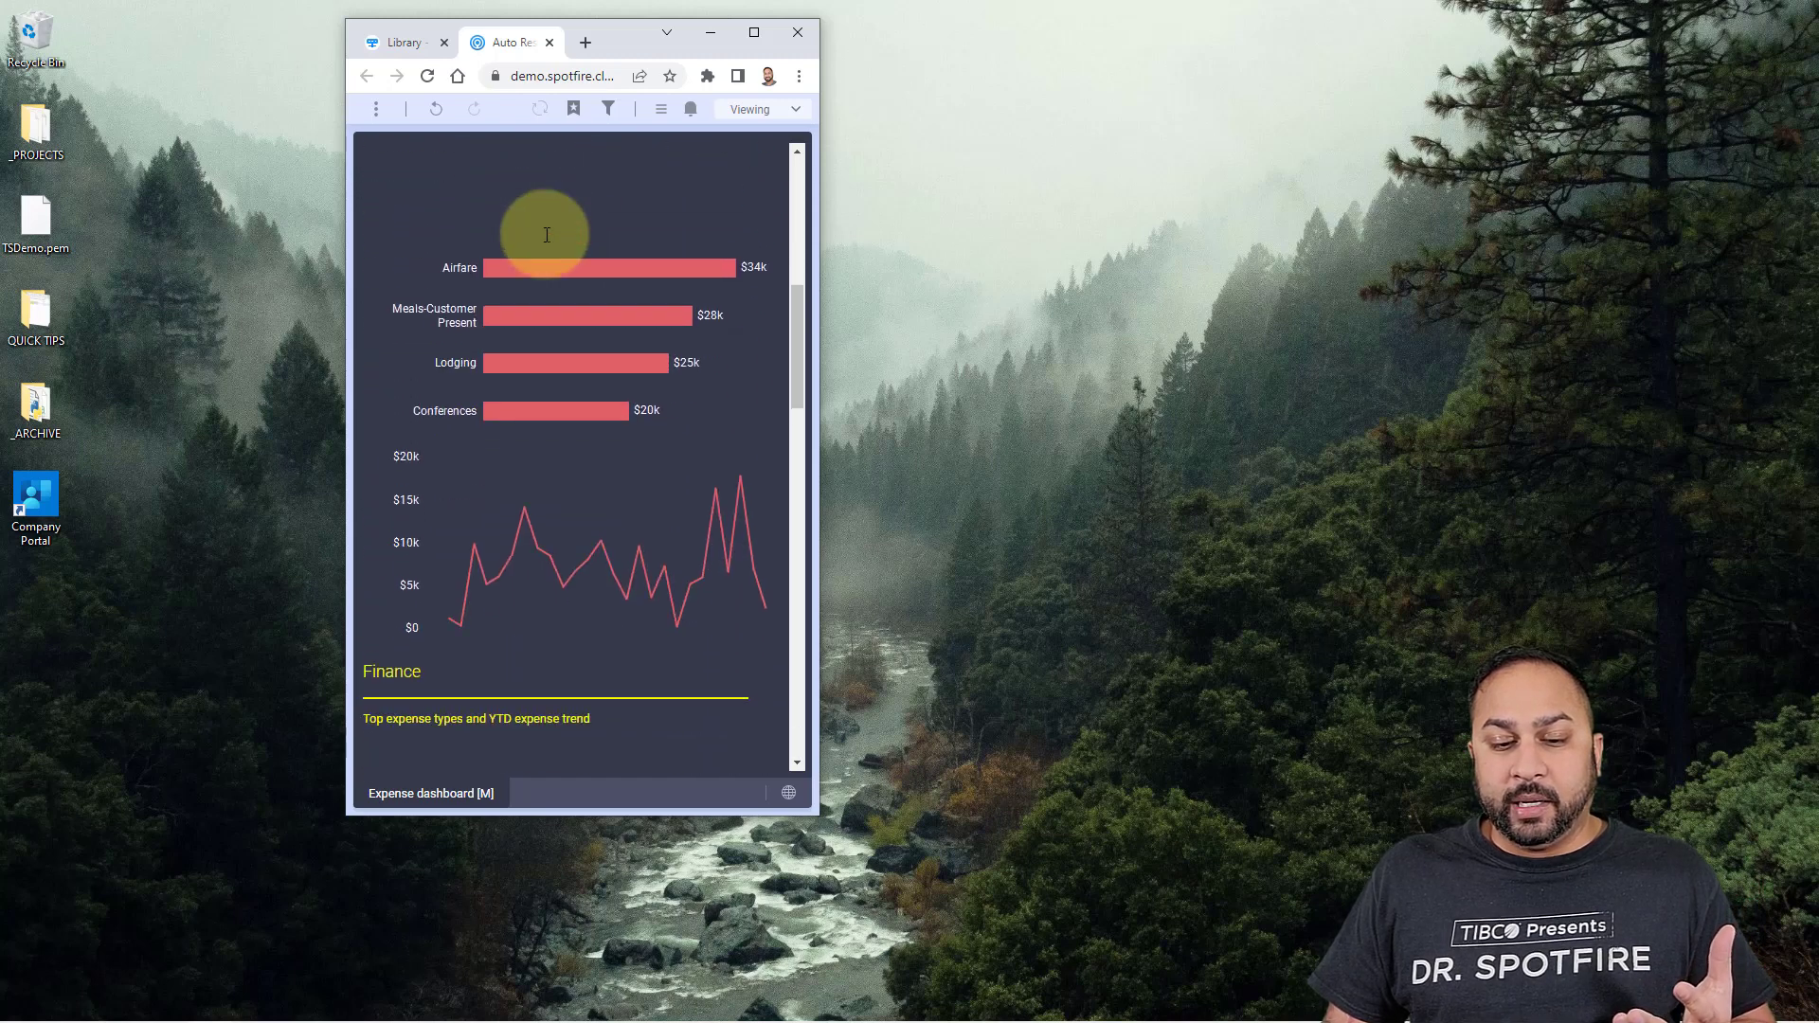
pyautogui.scroll(-6, 545, 243)
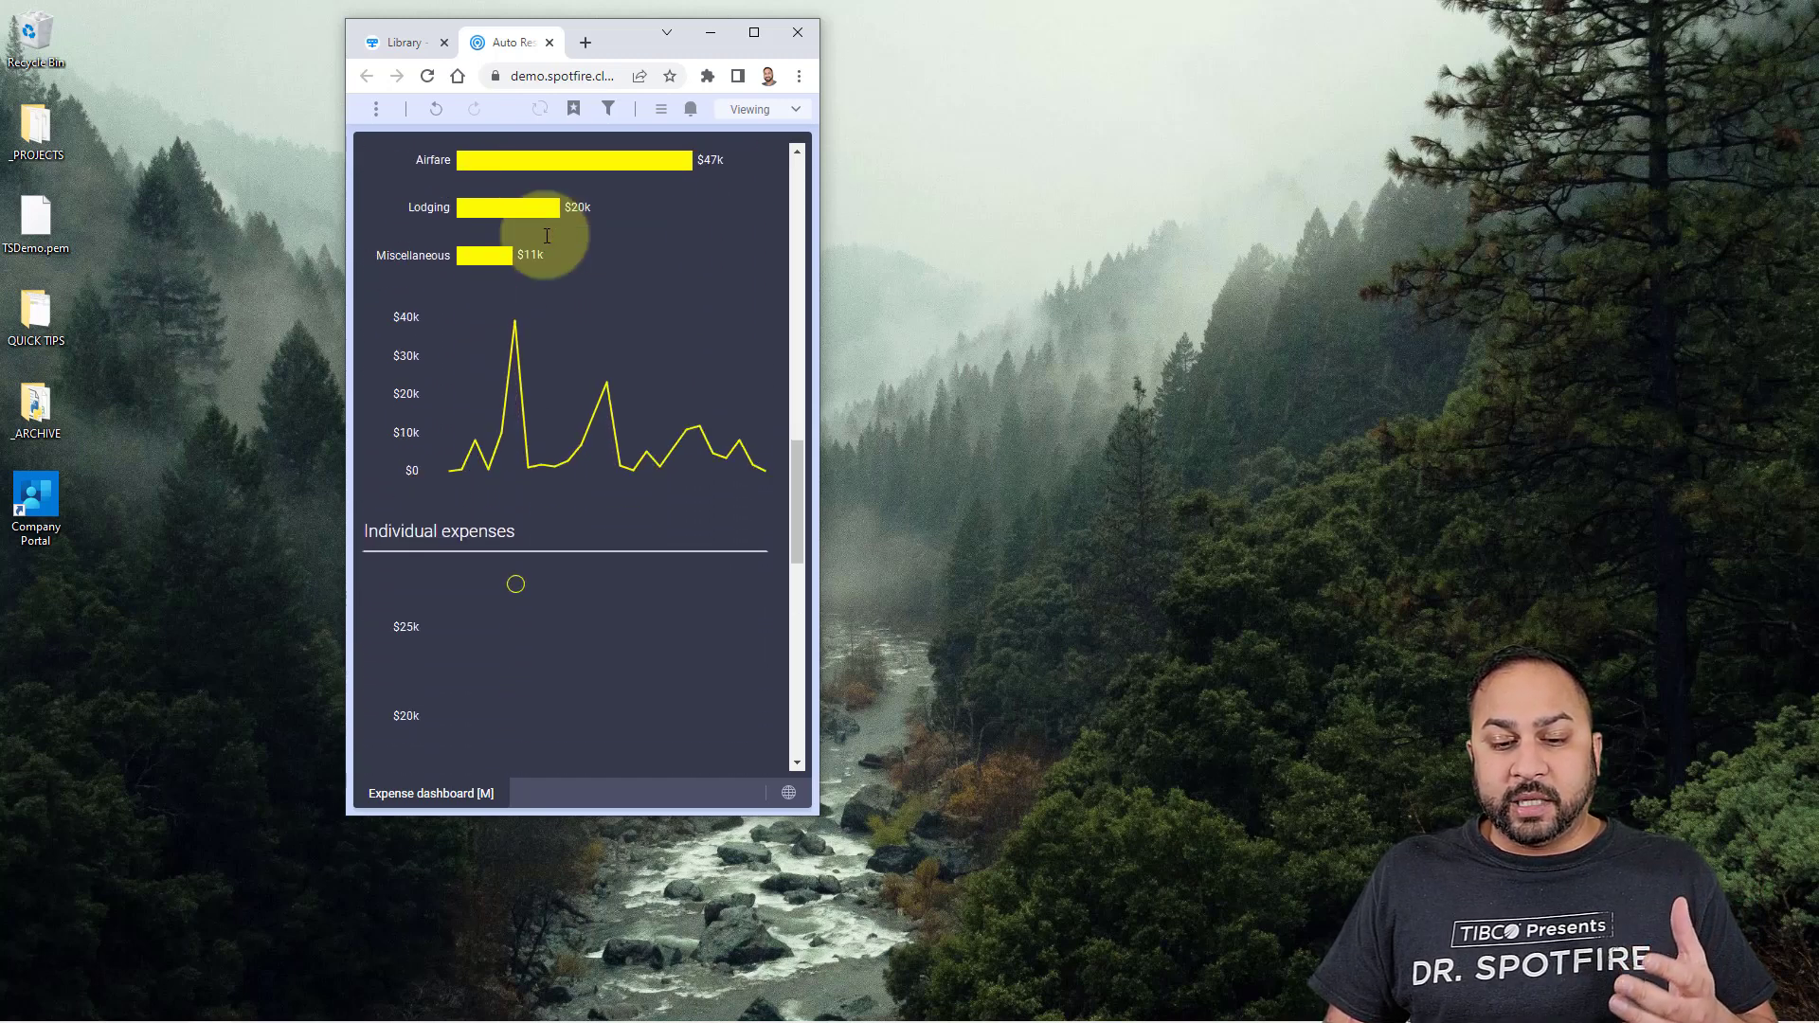
pyautogui.scroll(-3, 545, 242)
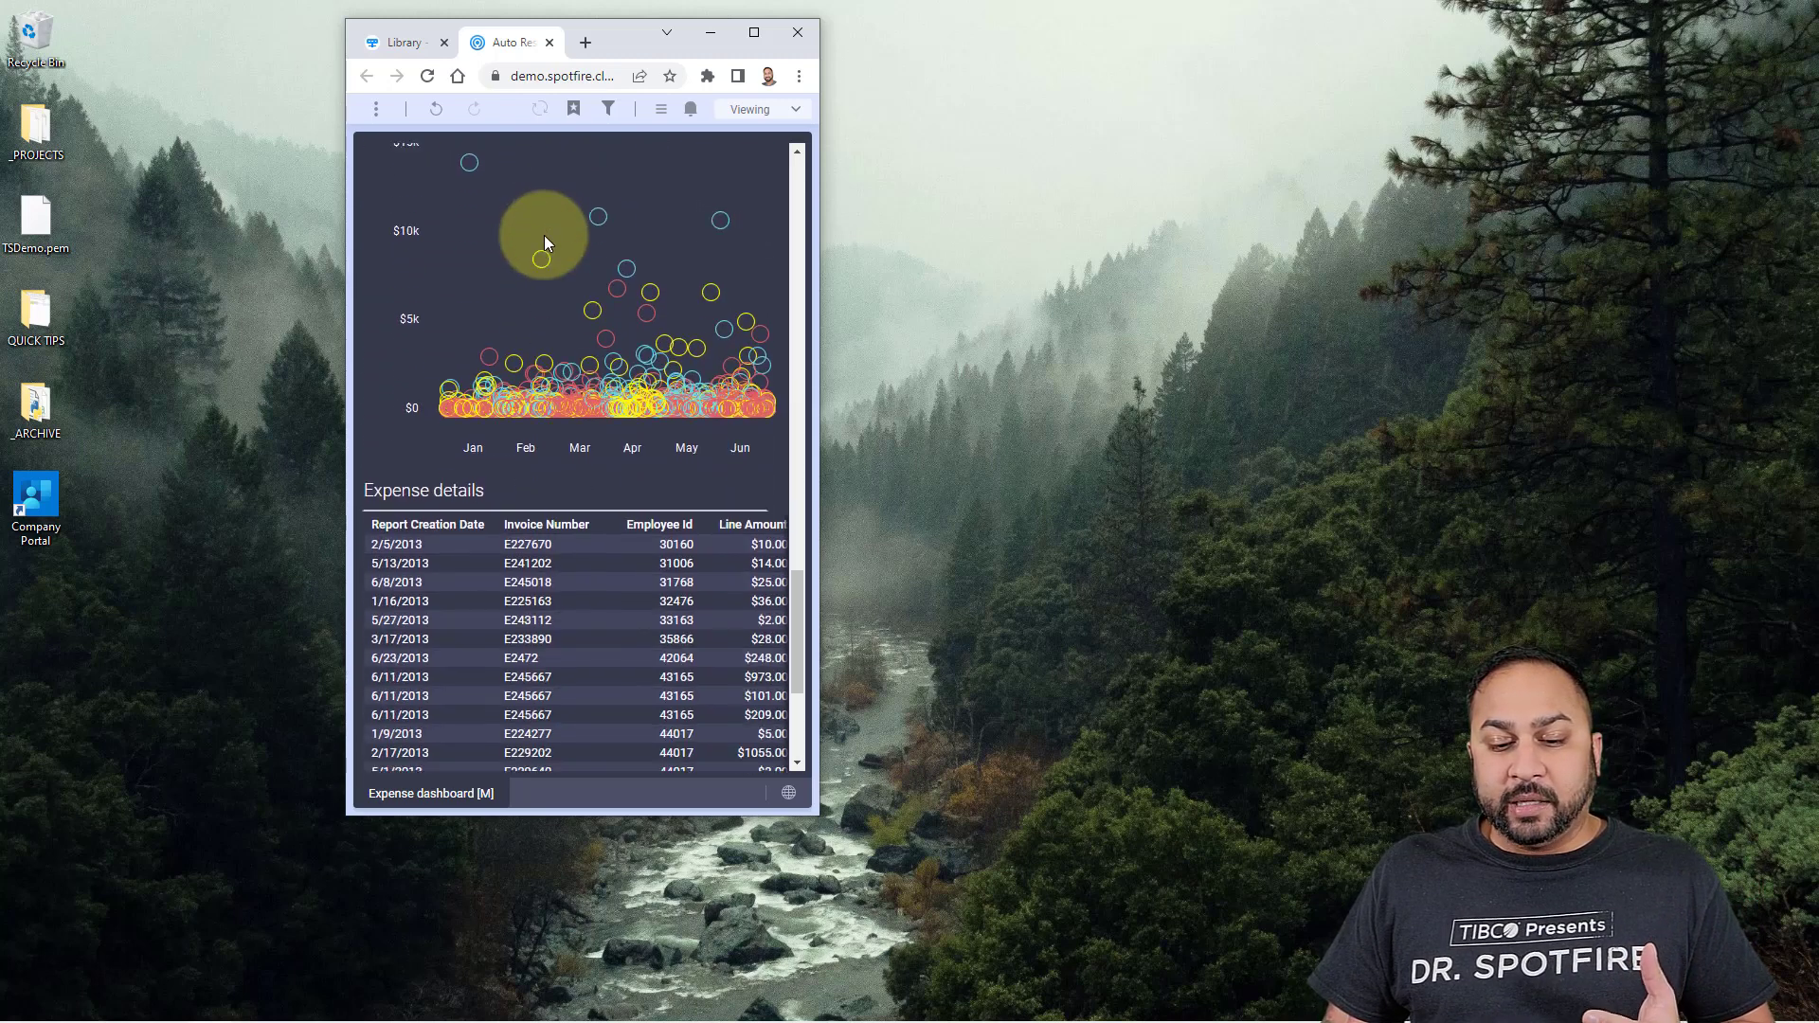
pyautogui.scroll(20, 545, 237)
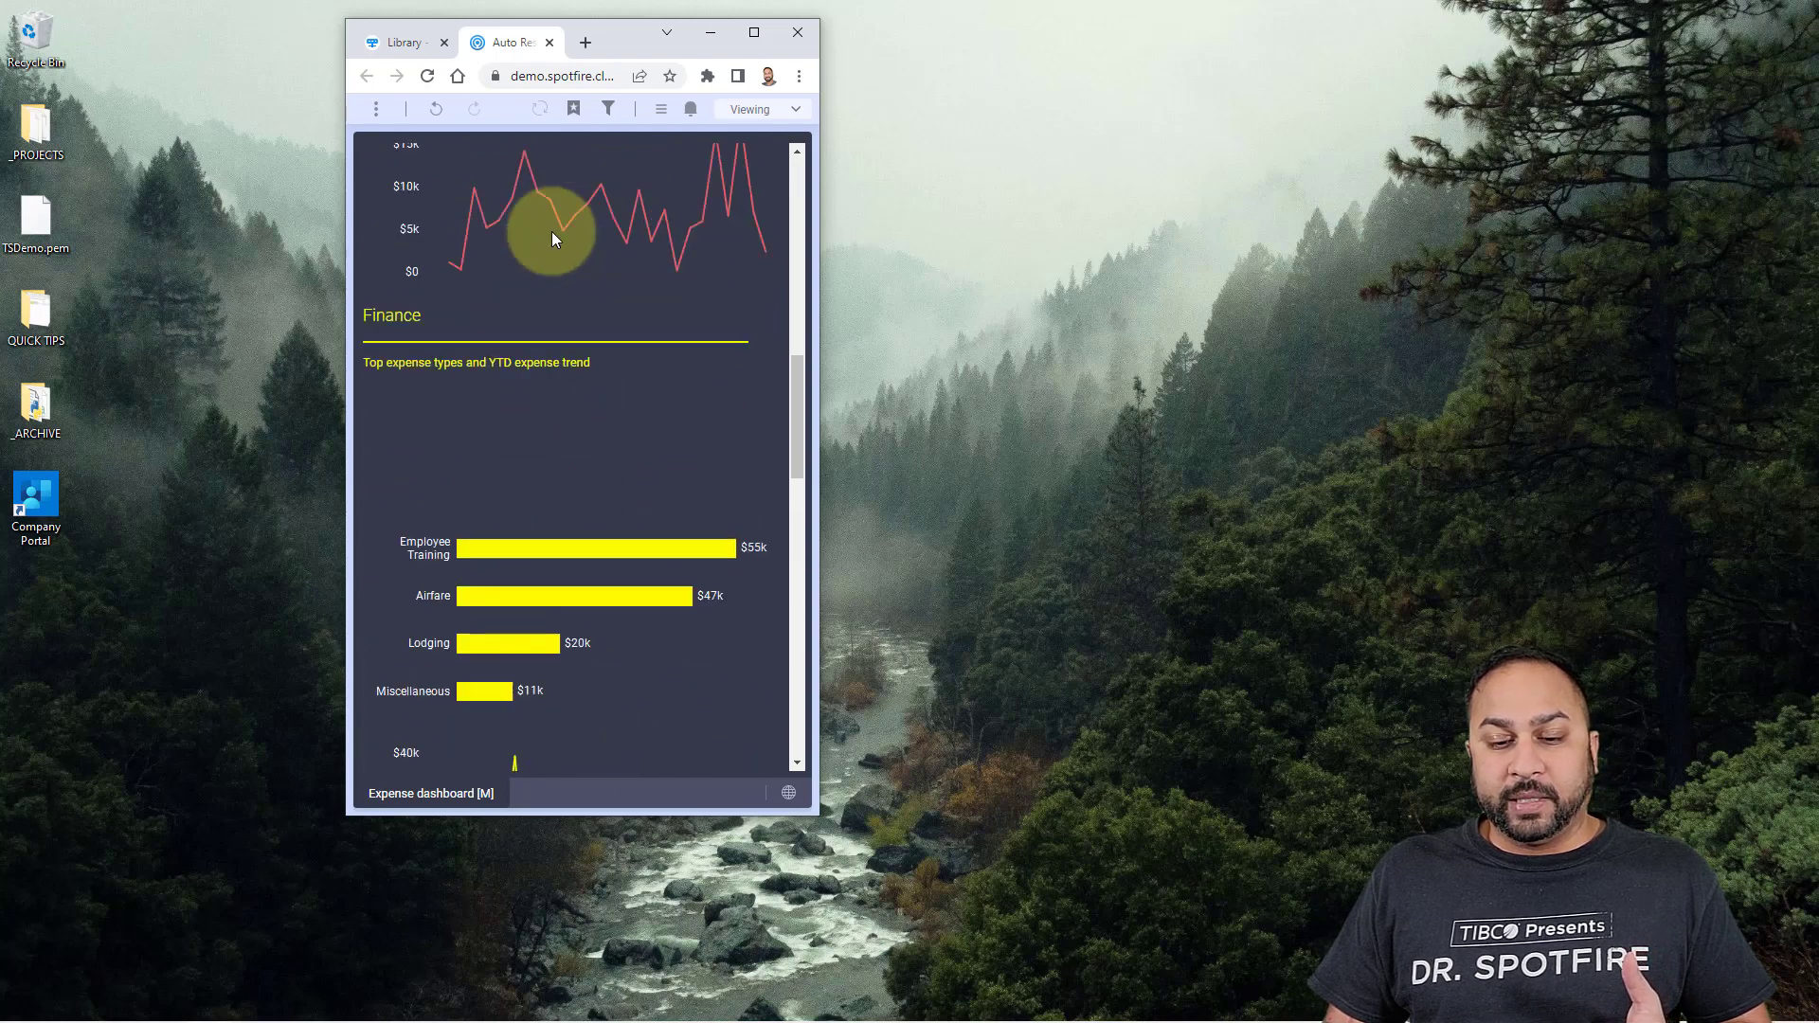
pyautogui.click(747, 44)
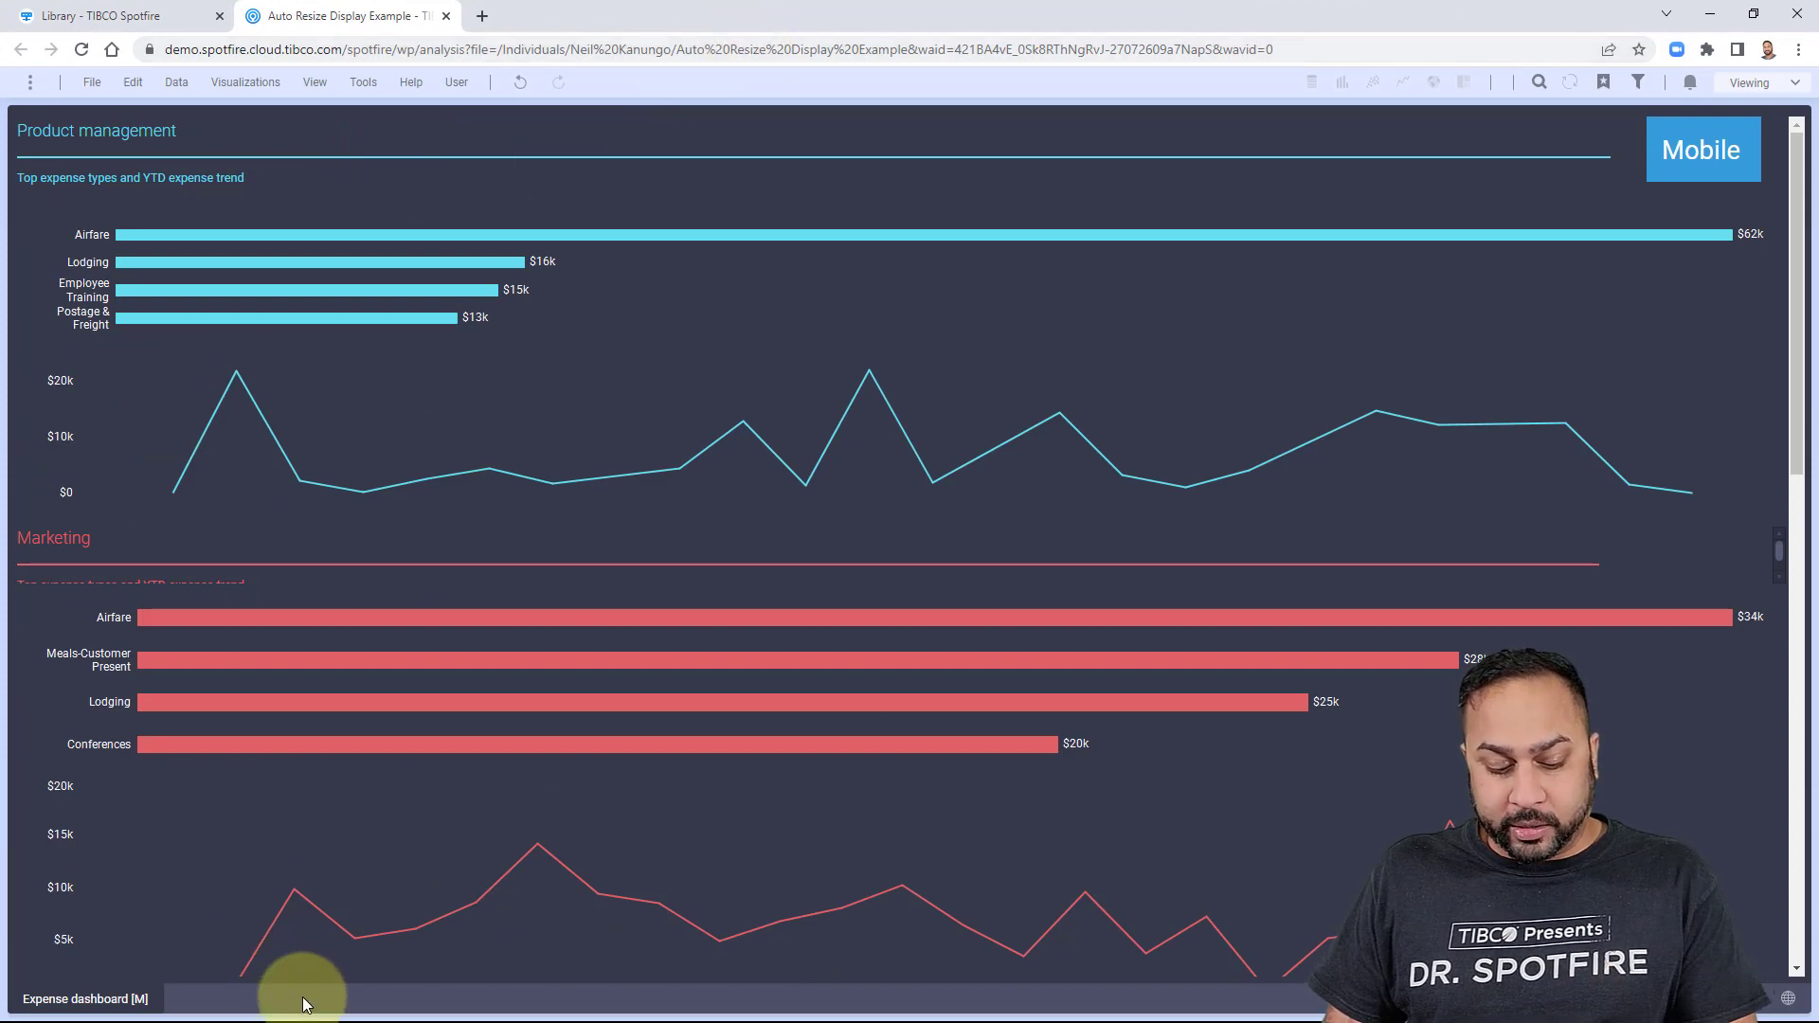
# Step: Switch back to the Spotfire desktop client and bring up the Expense dashboard page tab's menu
pyautogui.press('super')
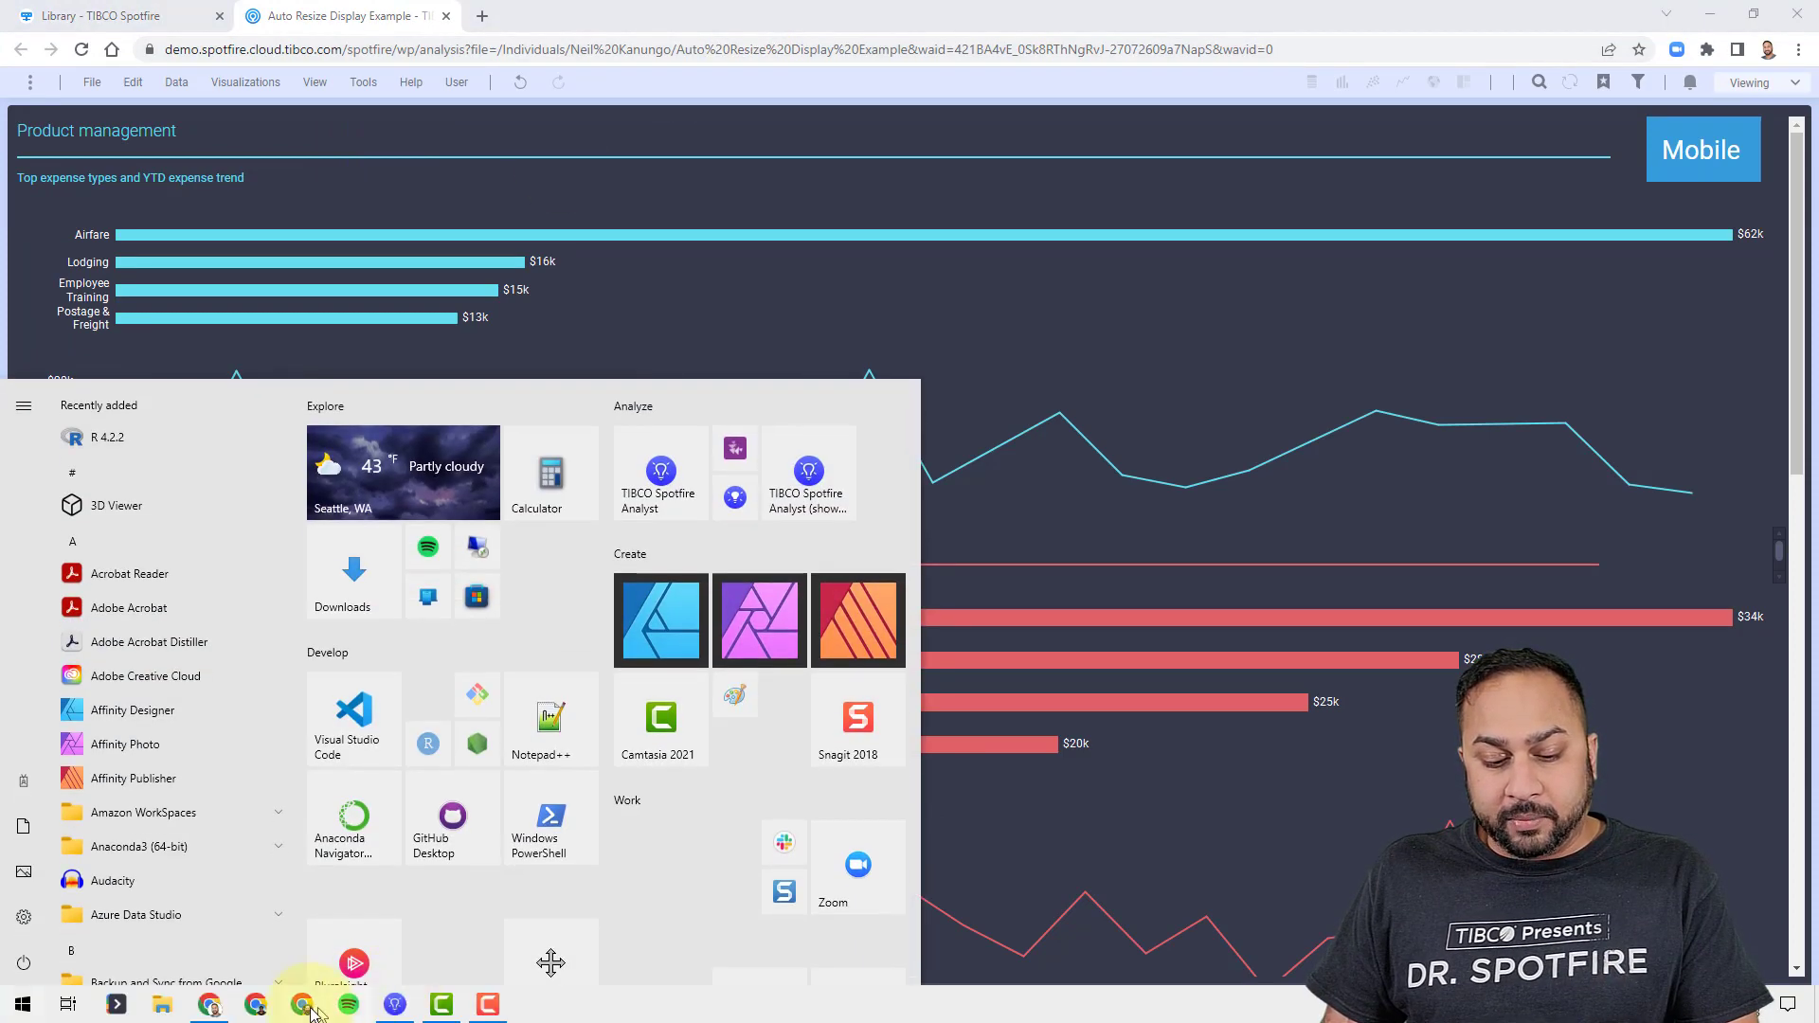
pyautogui.click(393, 1014)
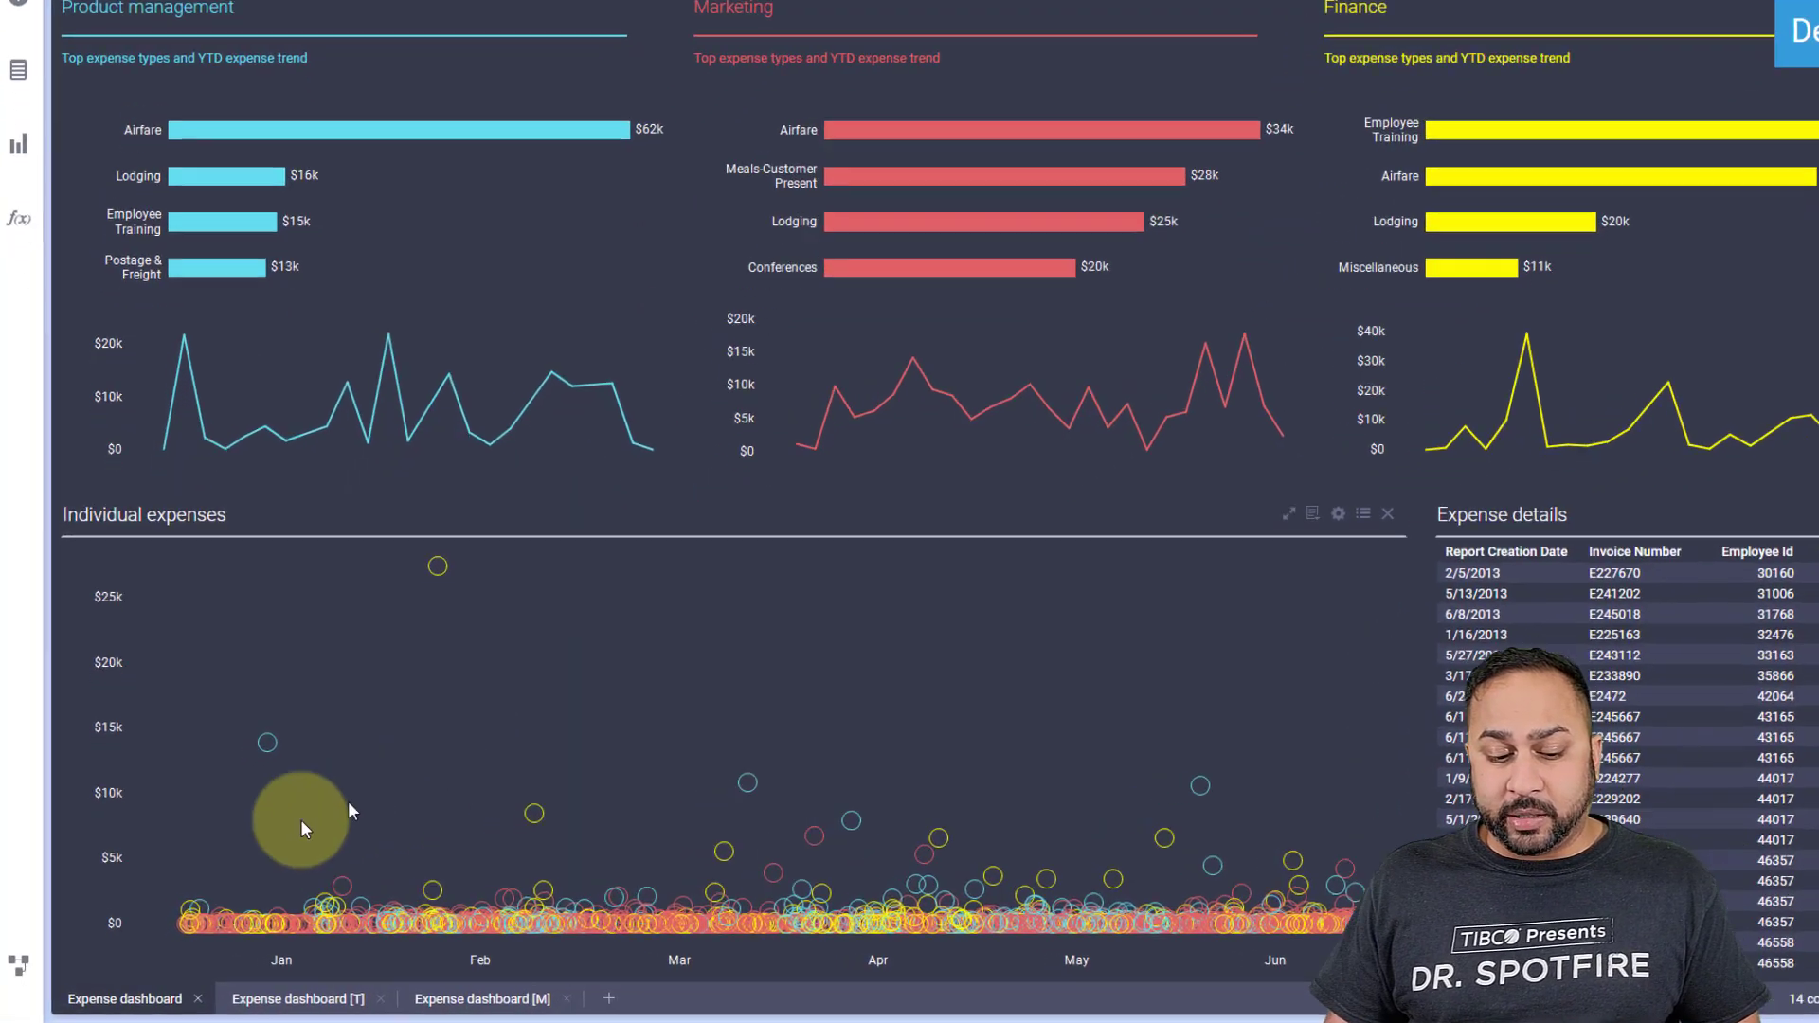
pyautogui.rightClick(194, 982)
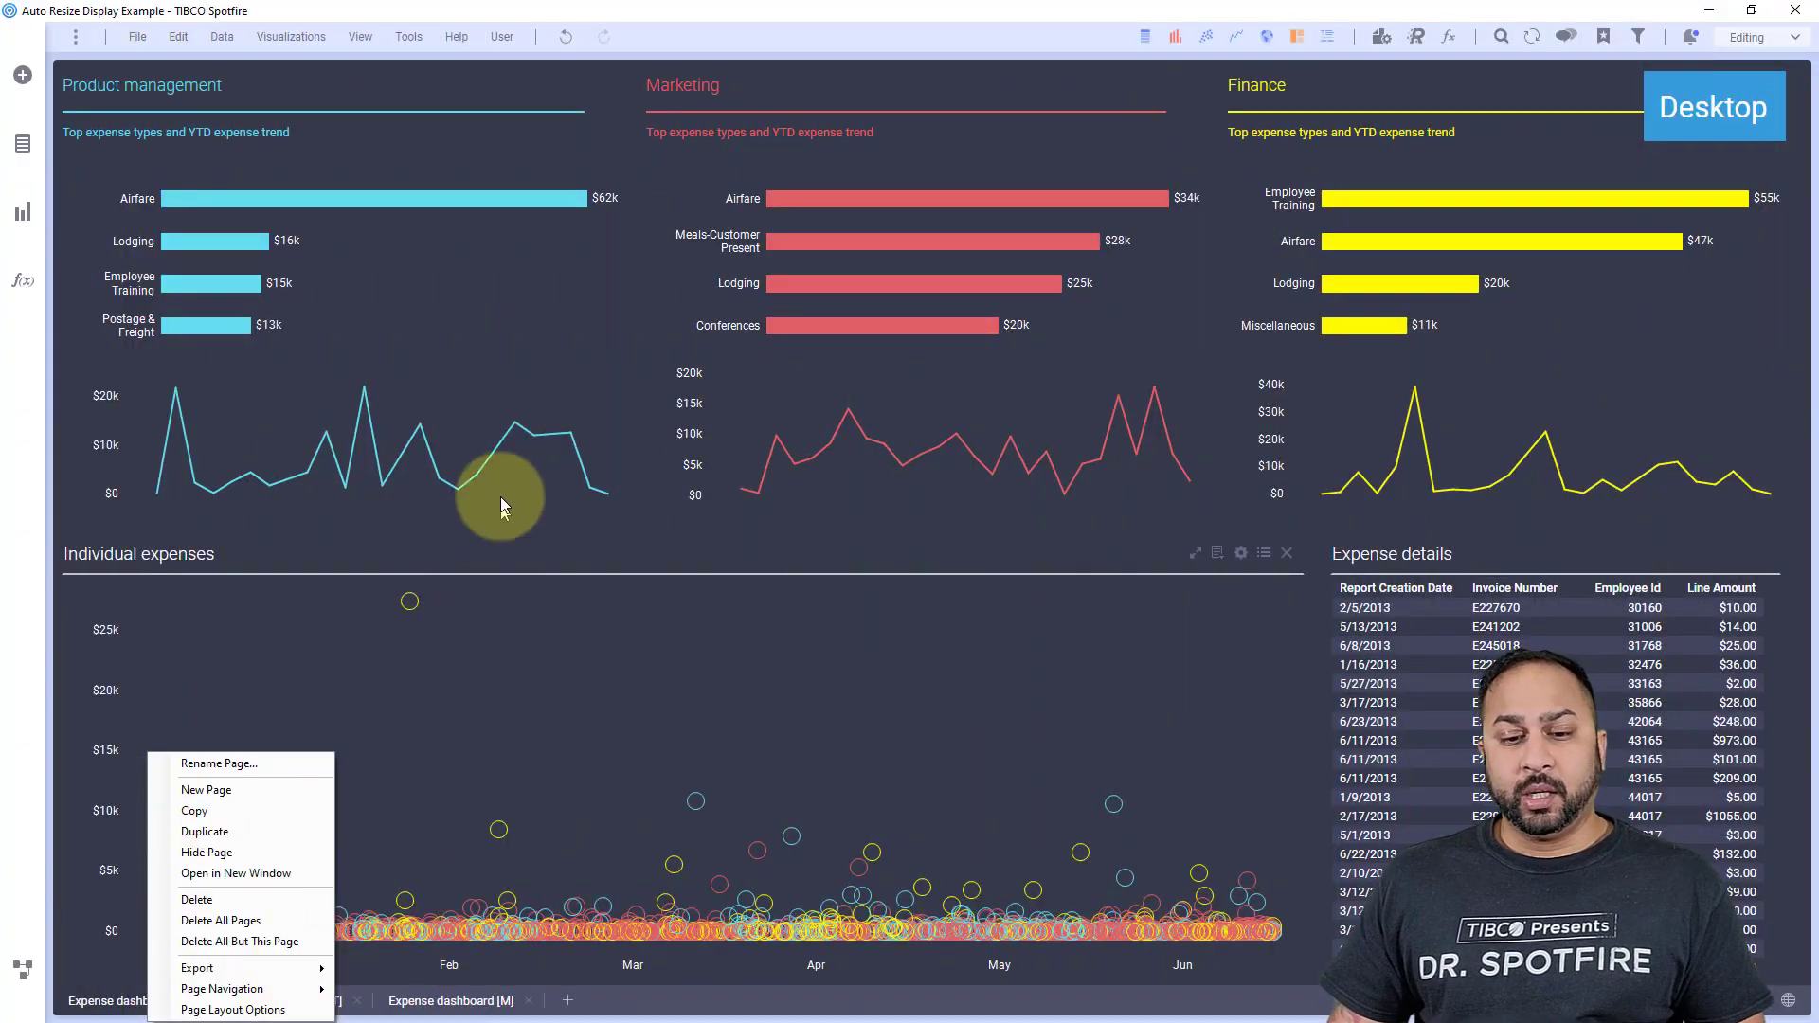
# Step: Open the AutoDetect script for editing from the Scripts tab of File > Document properties
pyautogui.click(500, 496)
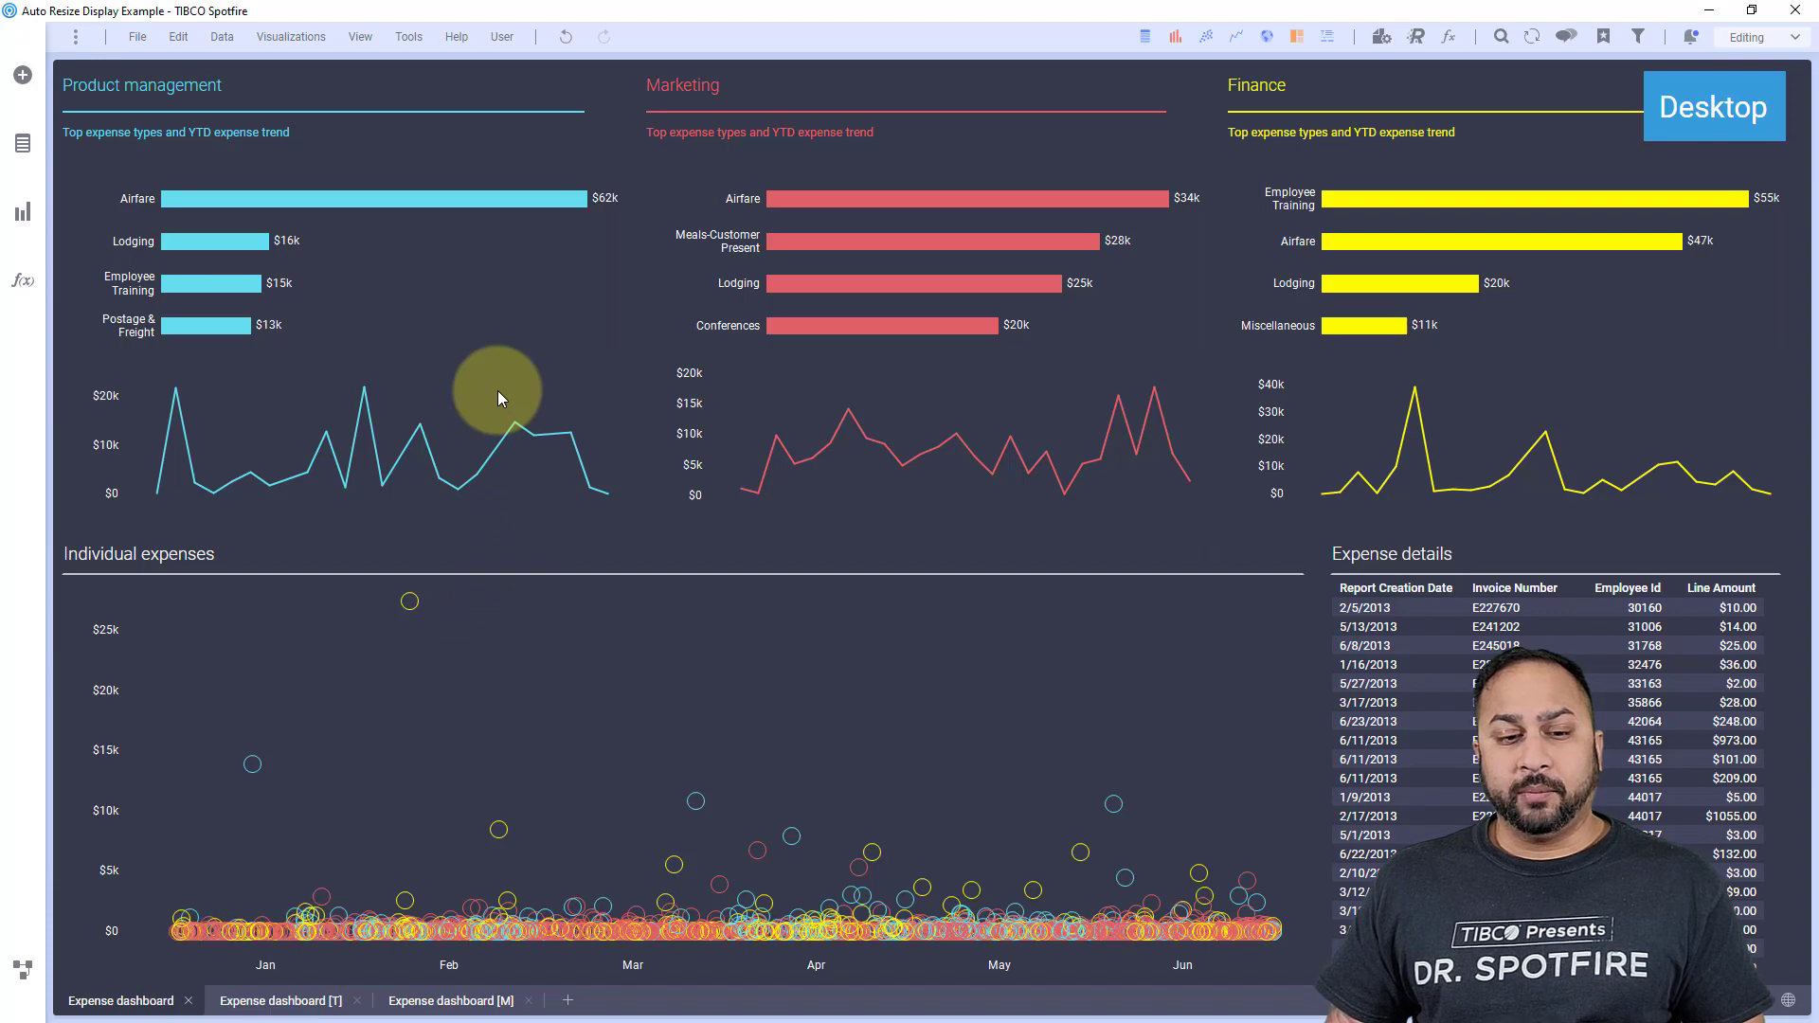
pyautogui.click(138, 53)
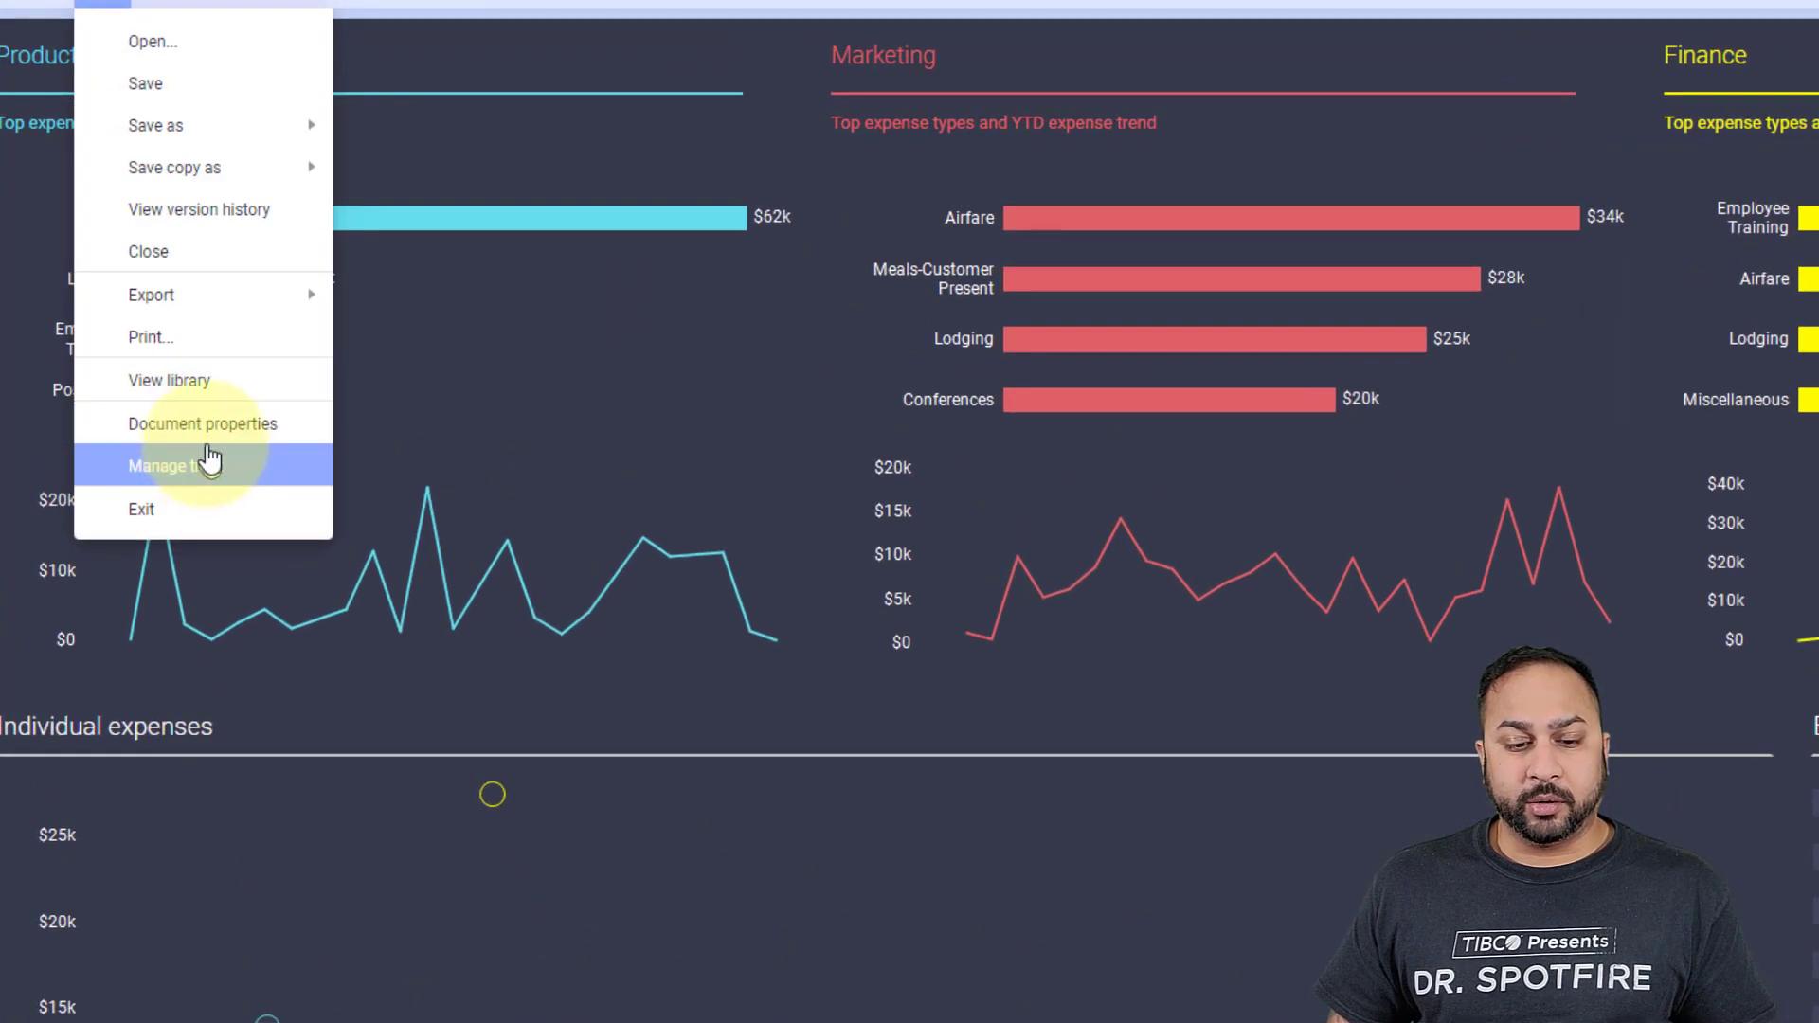
pyautogui.click(210, 431)
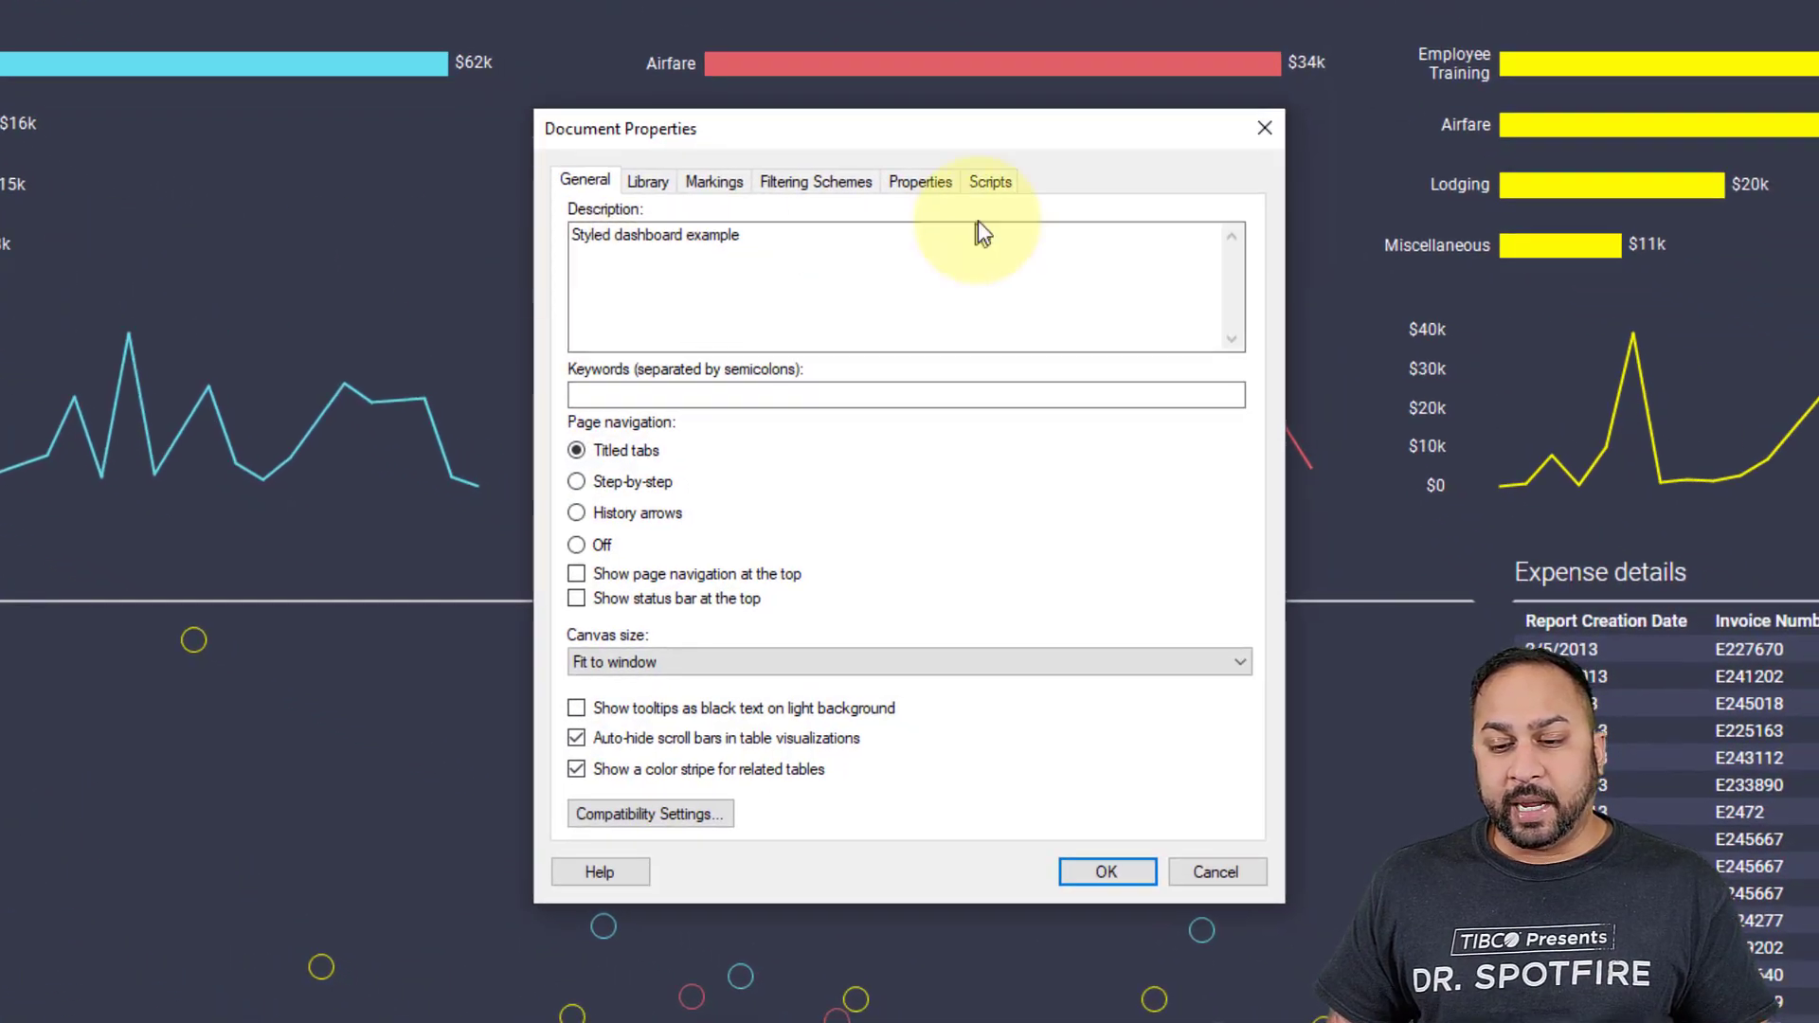
pyautogui.click(990, 182)
pyautogui.click(784, 326)
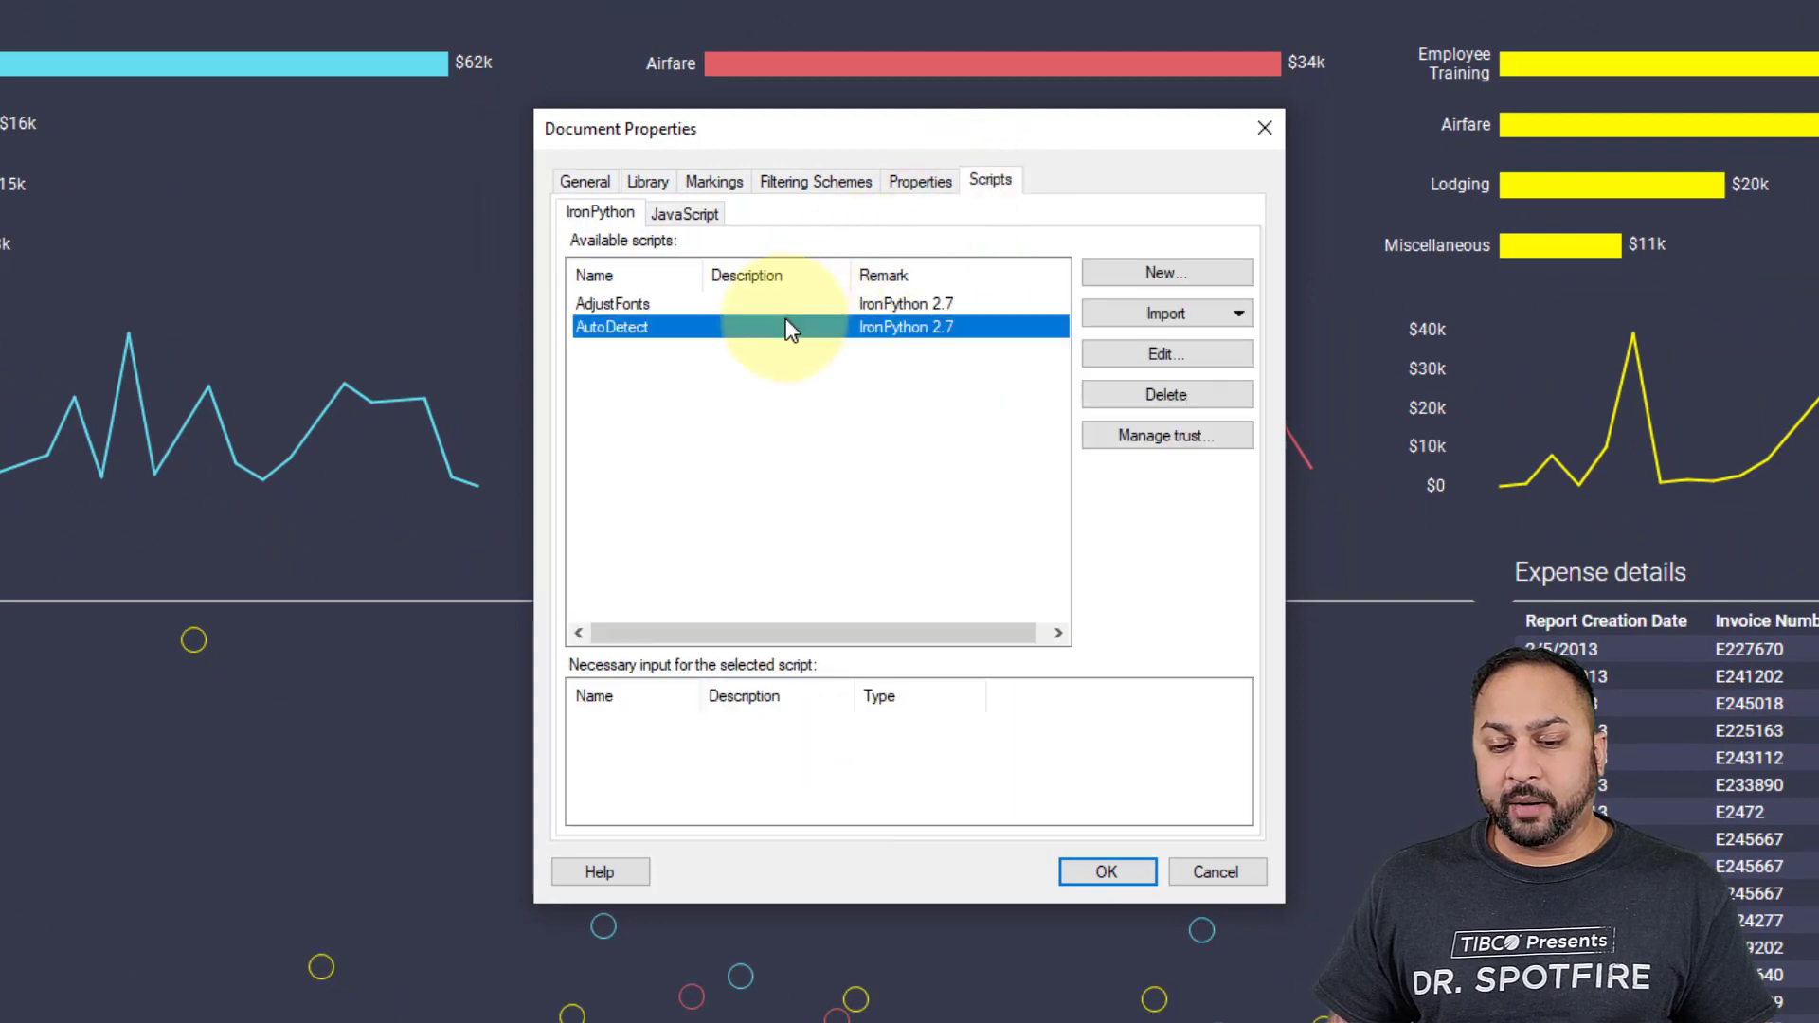
pyautogui.click(1163, 363)
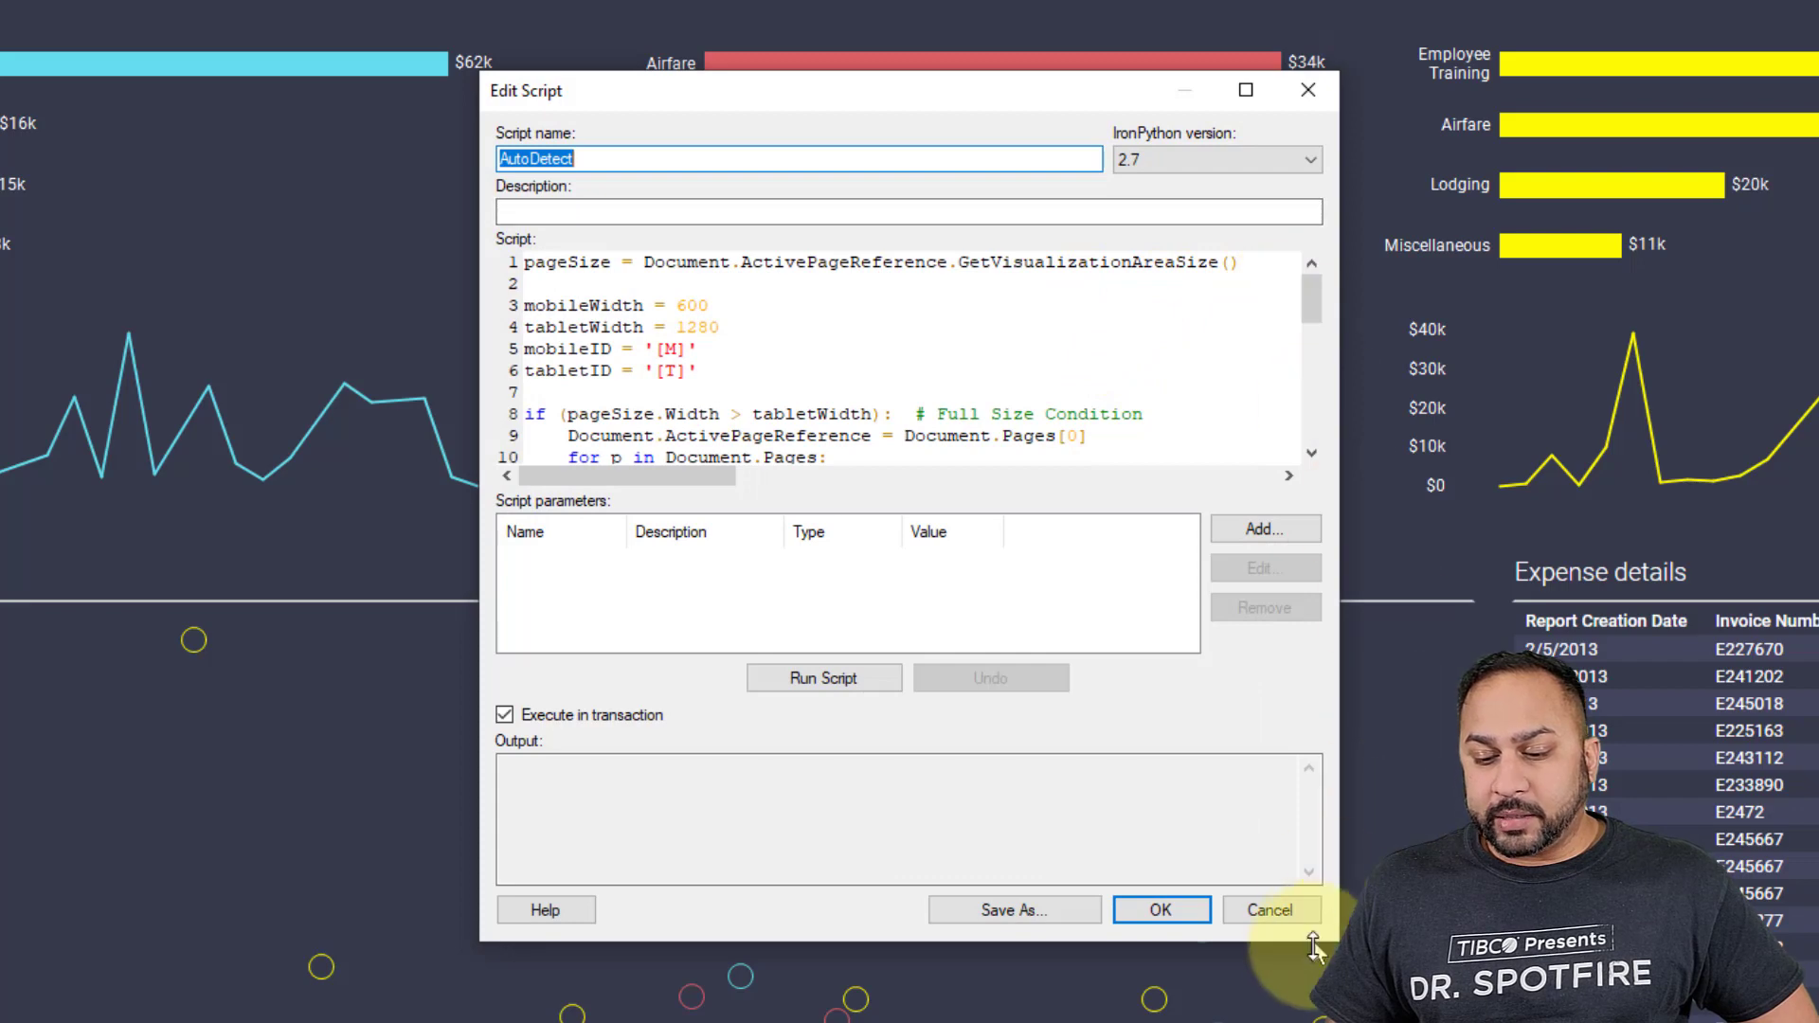
# Step: Enlarge the Edit Script dialog and point out the mobileWidth 600 and tabletWidth 1280 values
pyautogui.moveTo(1336, 943); pyautogui.dragTo(1536, 1022)
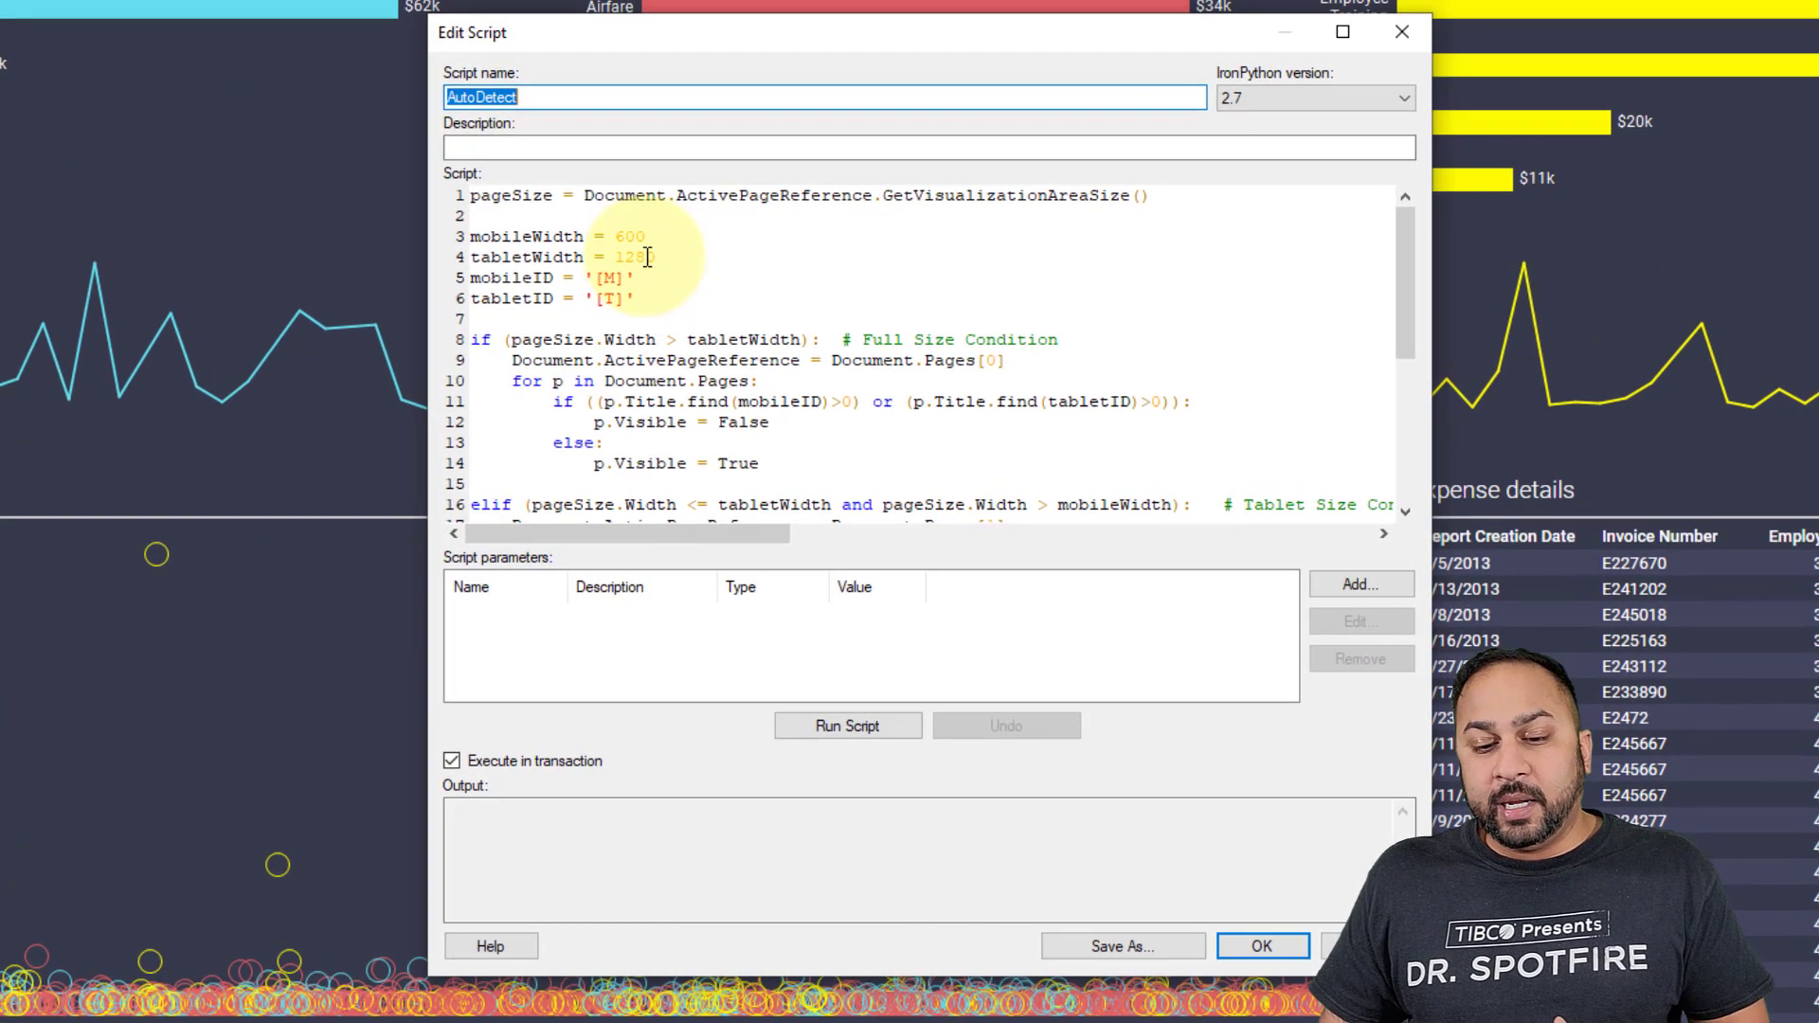
pyautogui.click(869, 196)
pyautogui.click(645, 236)
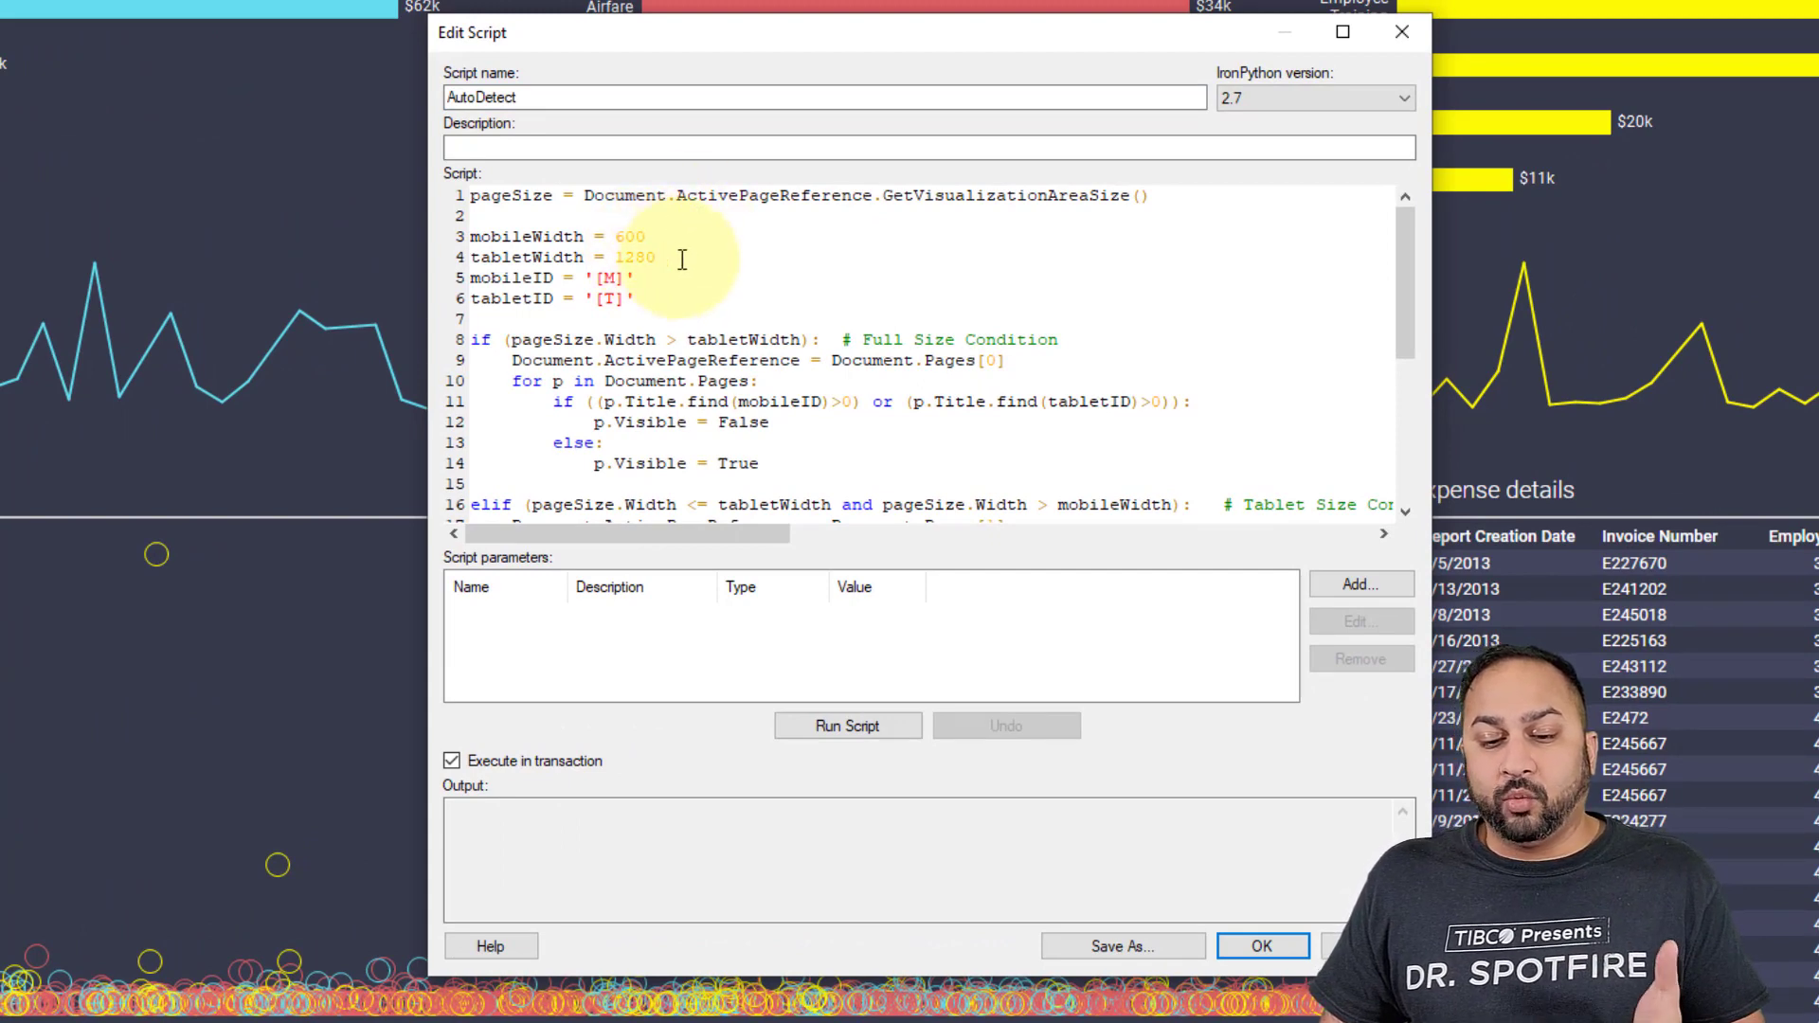
pyautogui.click(658, 256)
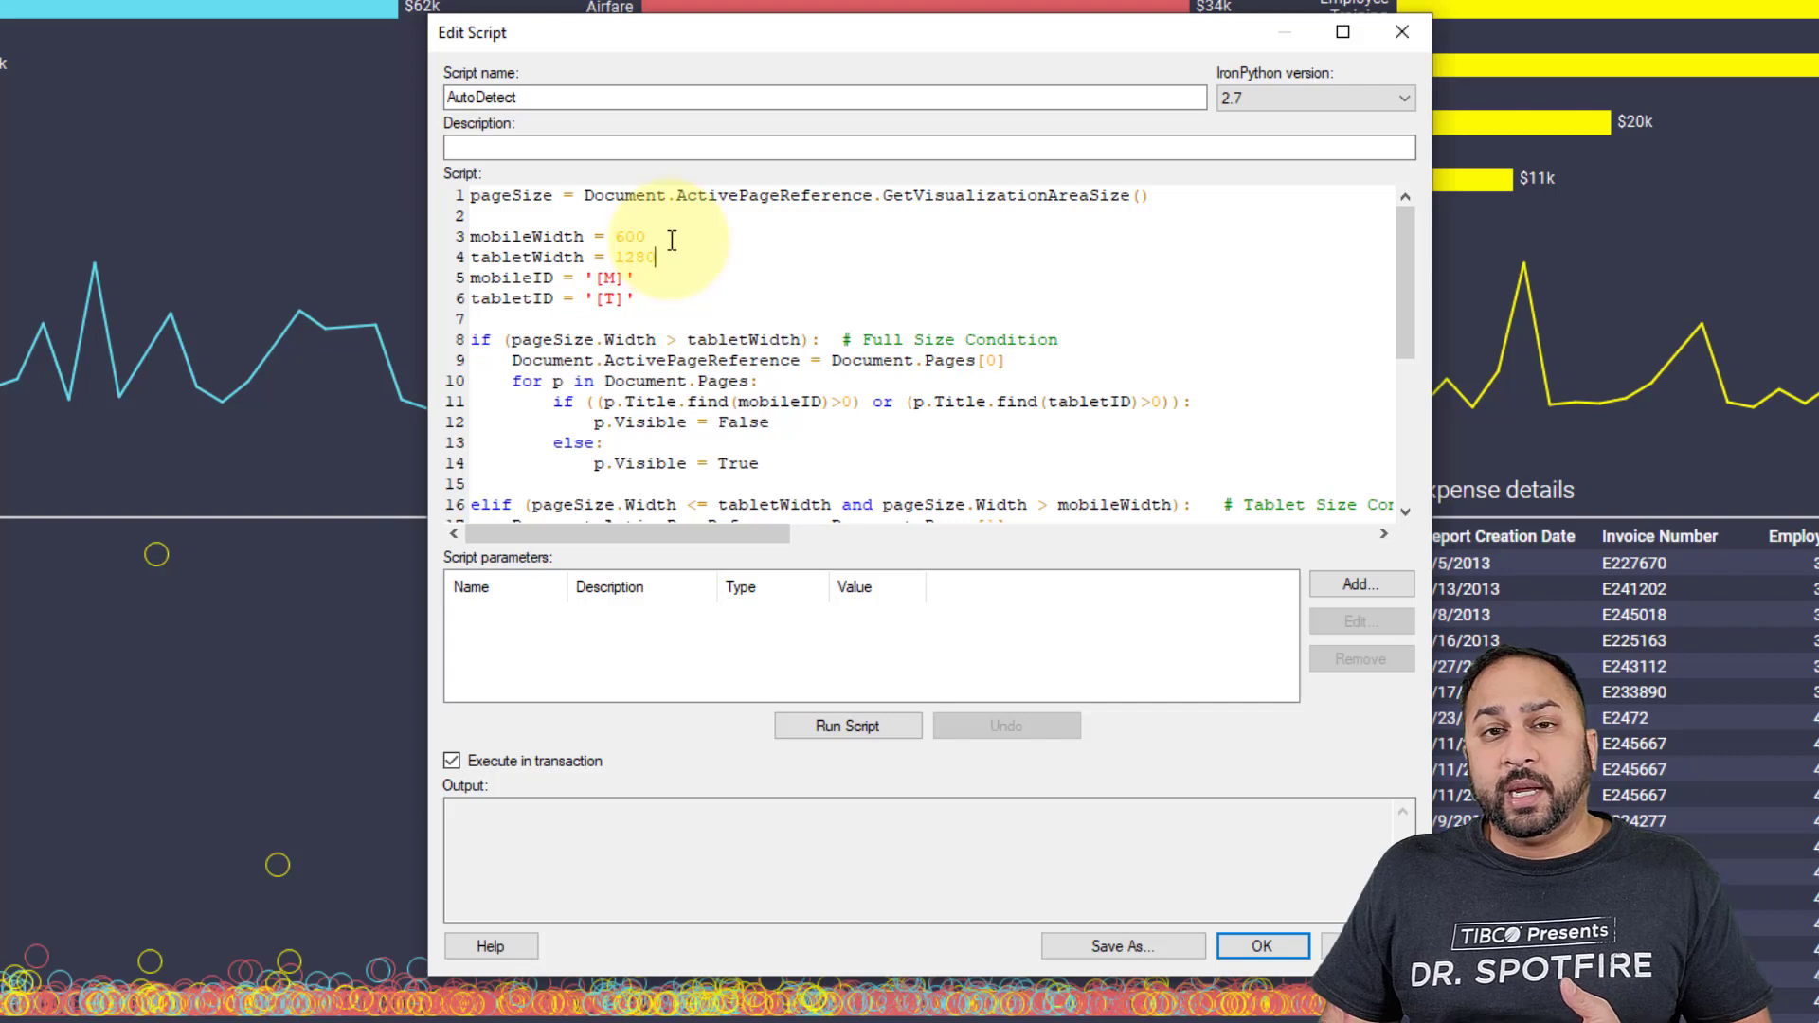
pyautogui.scroll(-1, 672, 239)
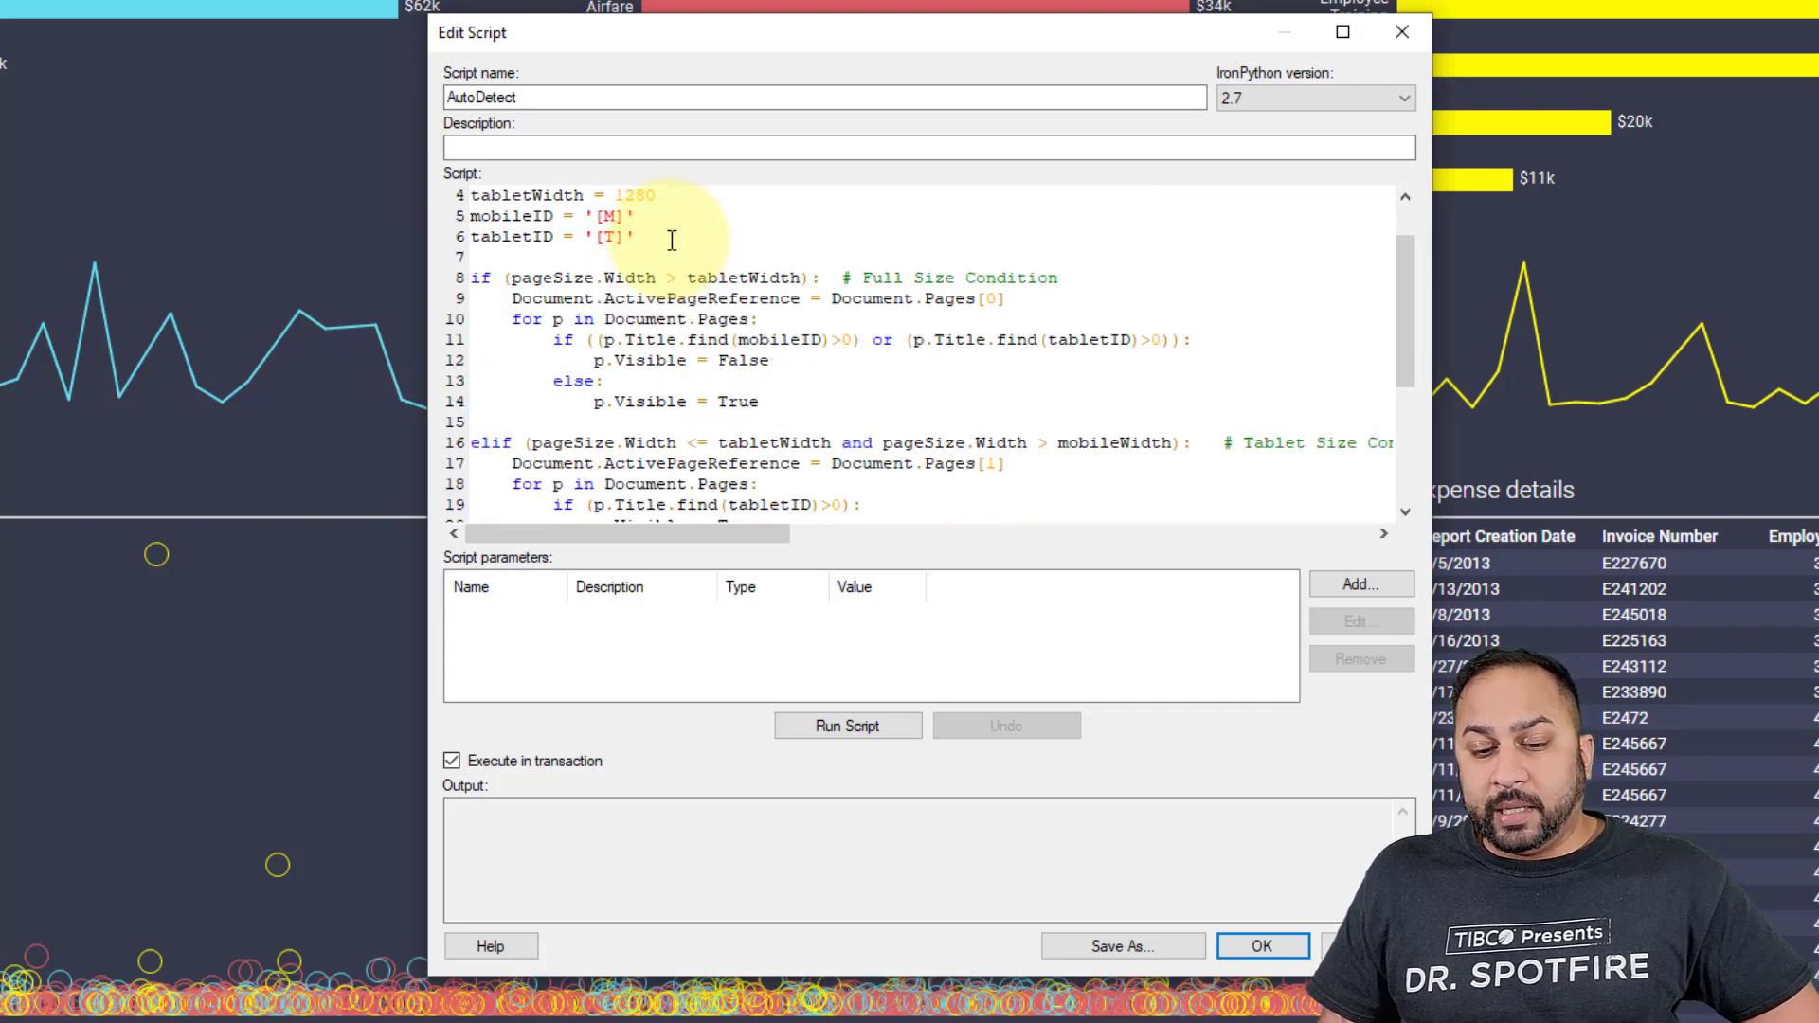
pyautogui.scroll(-1, 672, 240)
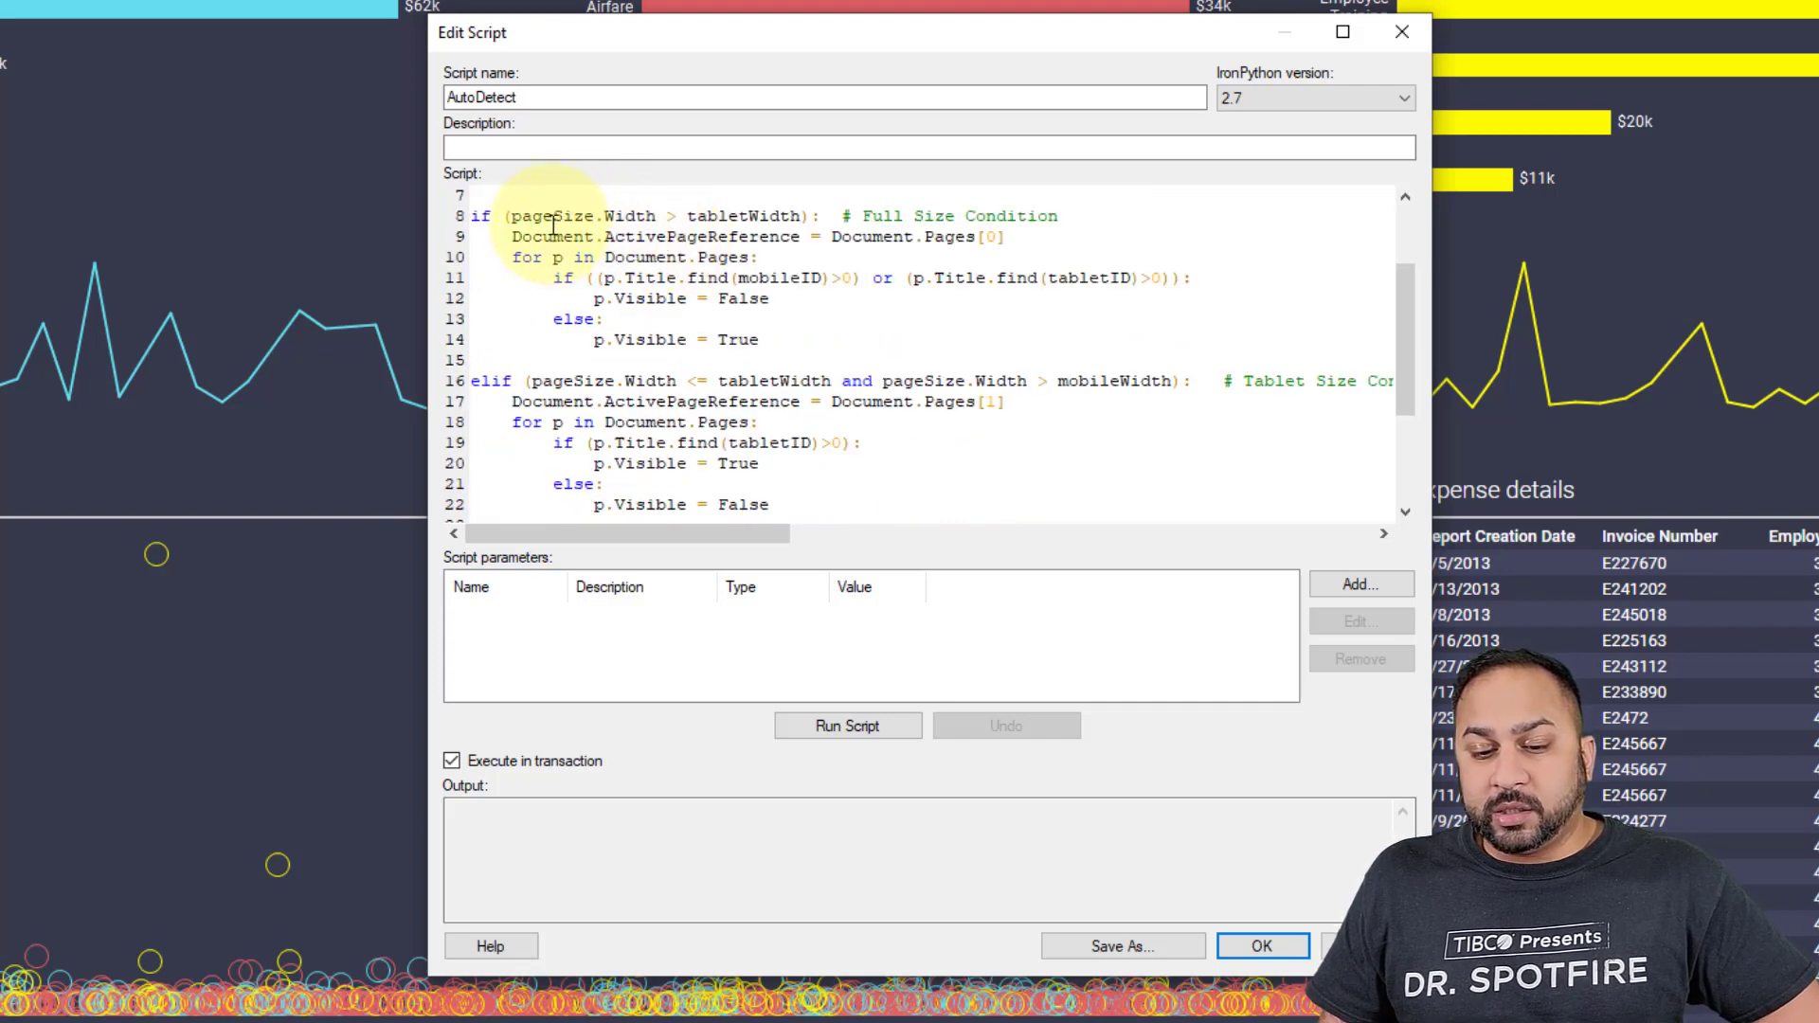
pyautogui.scroll(2, 553, 224)
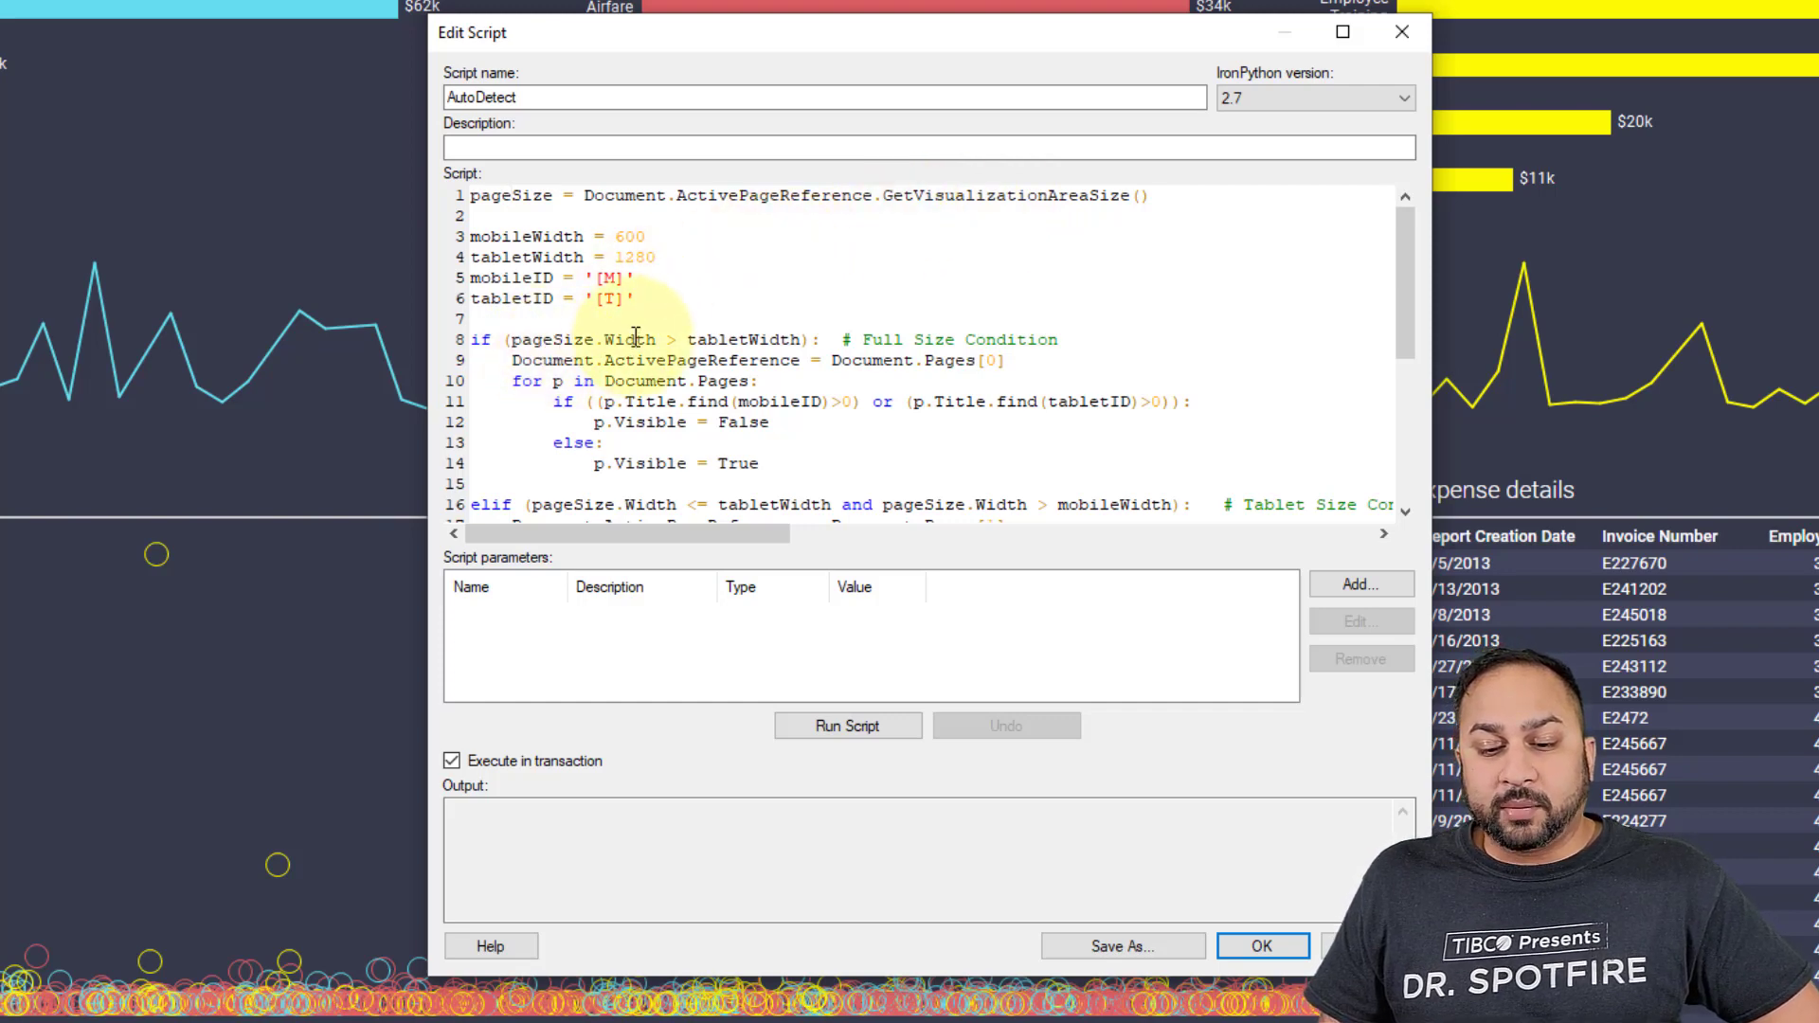
pyautogui.scroll(-1, 634, 339)
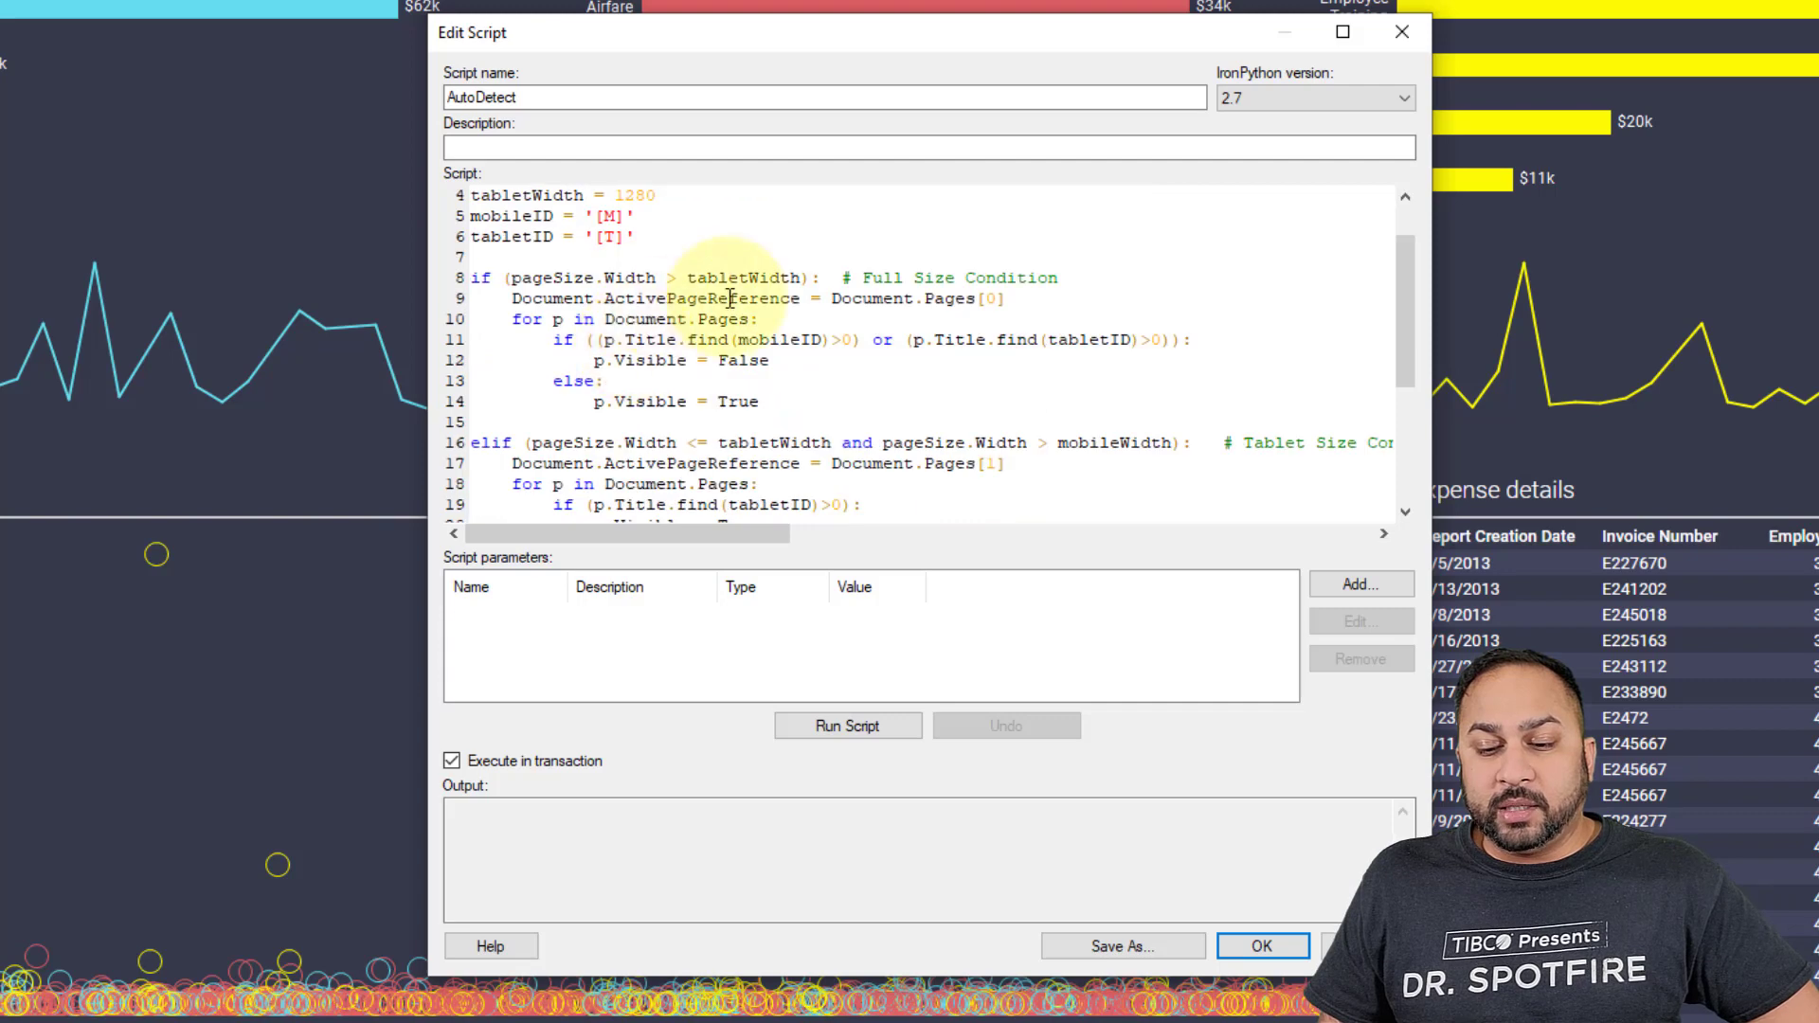
pyautogui.scroll(-1, 848, 284)
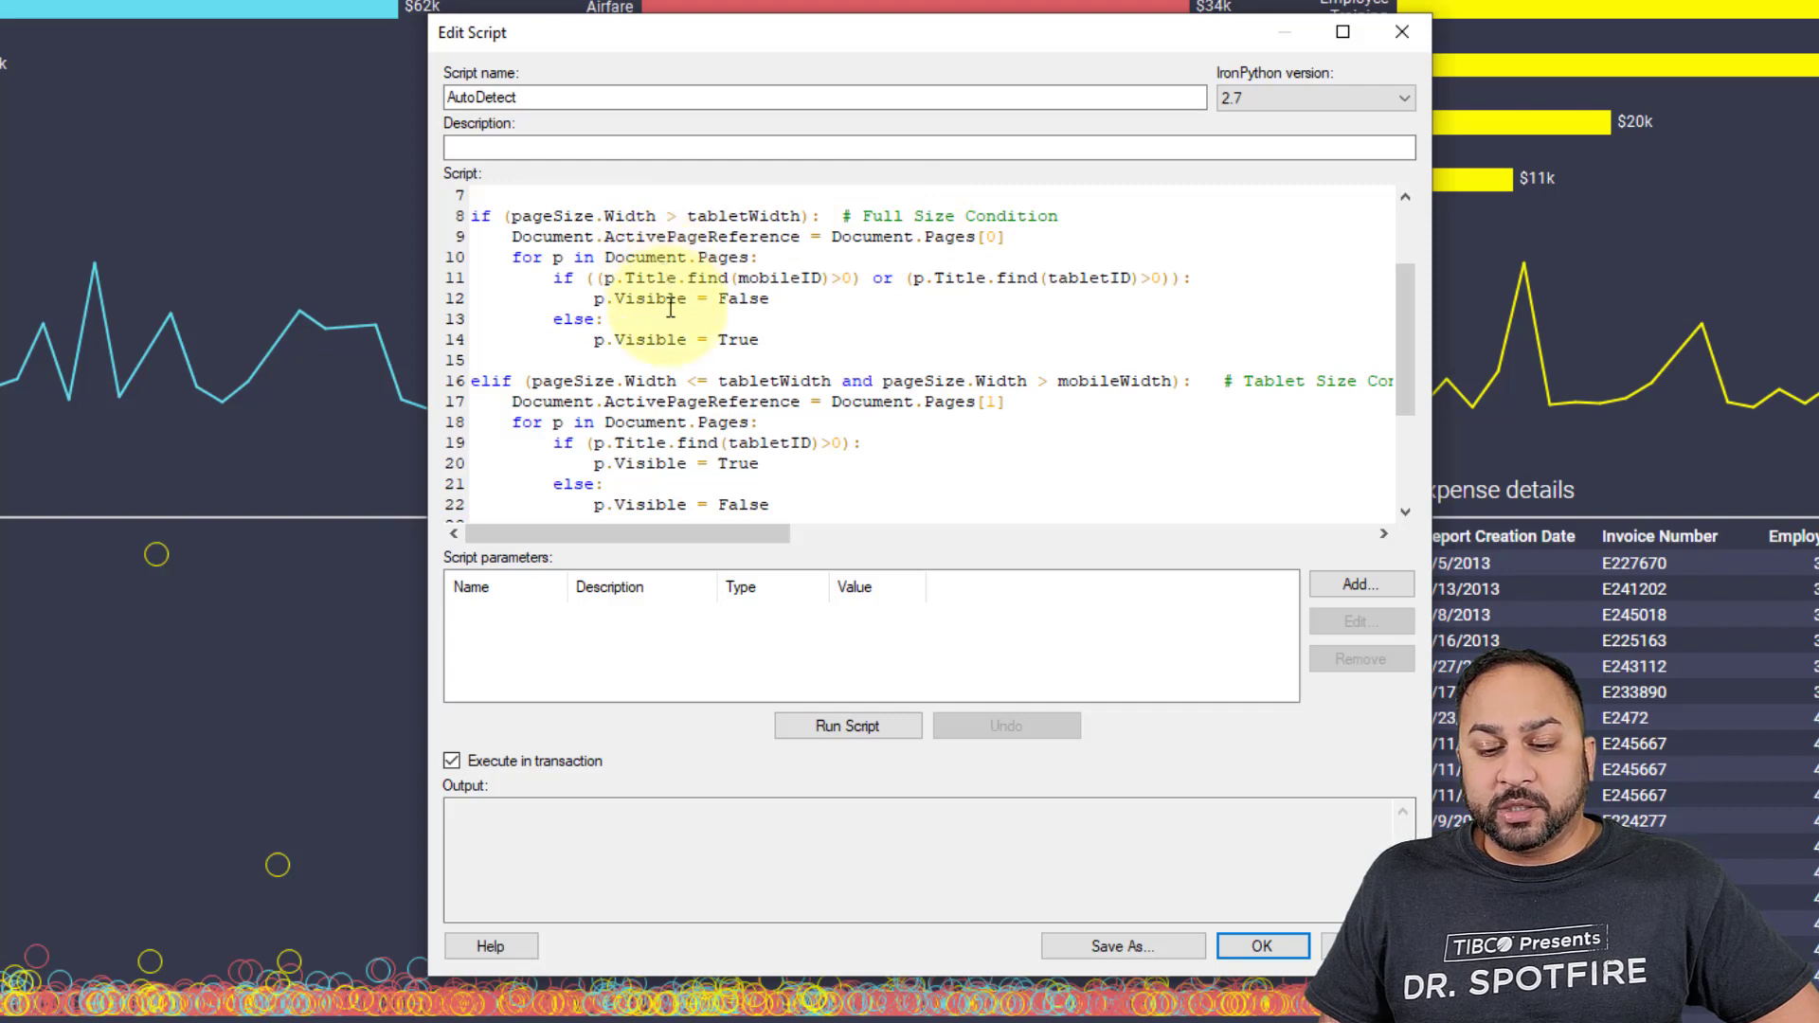
pyautogui.scroll(-2, 664, 341)
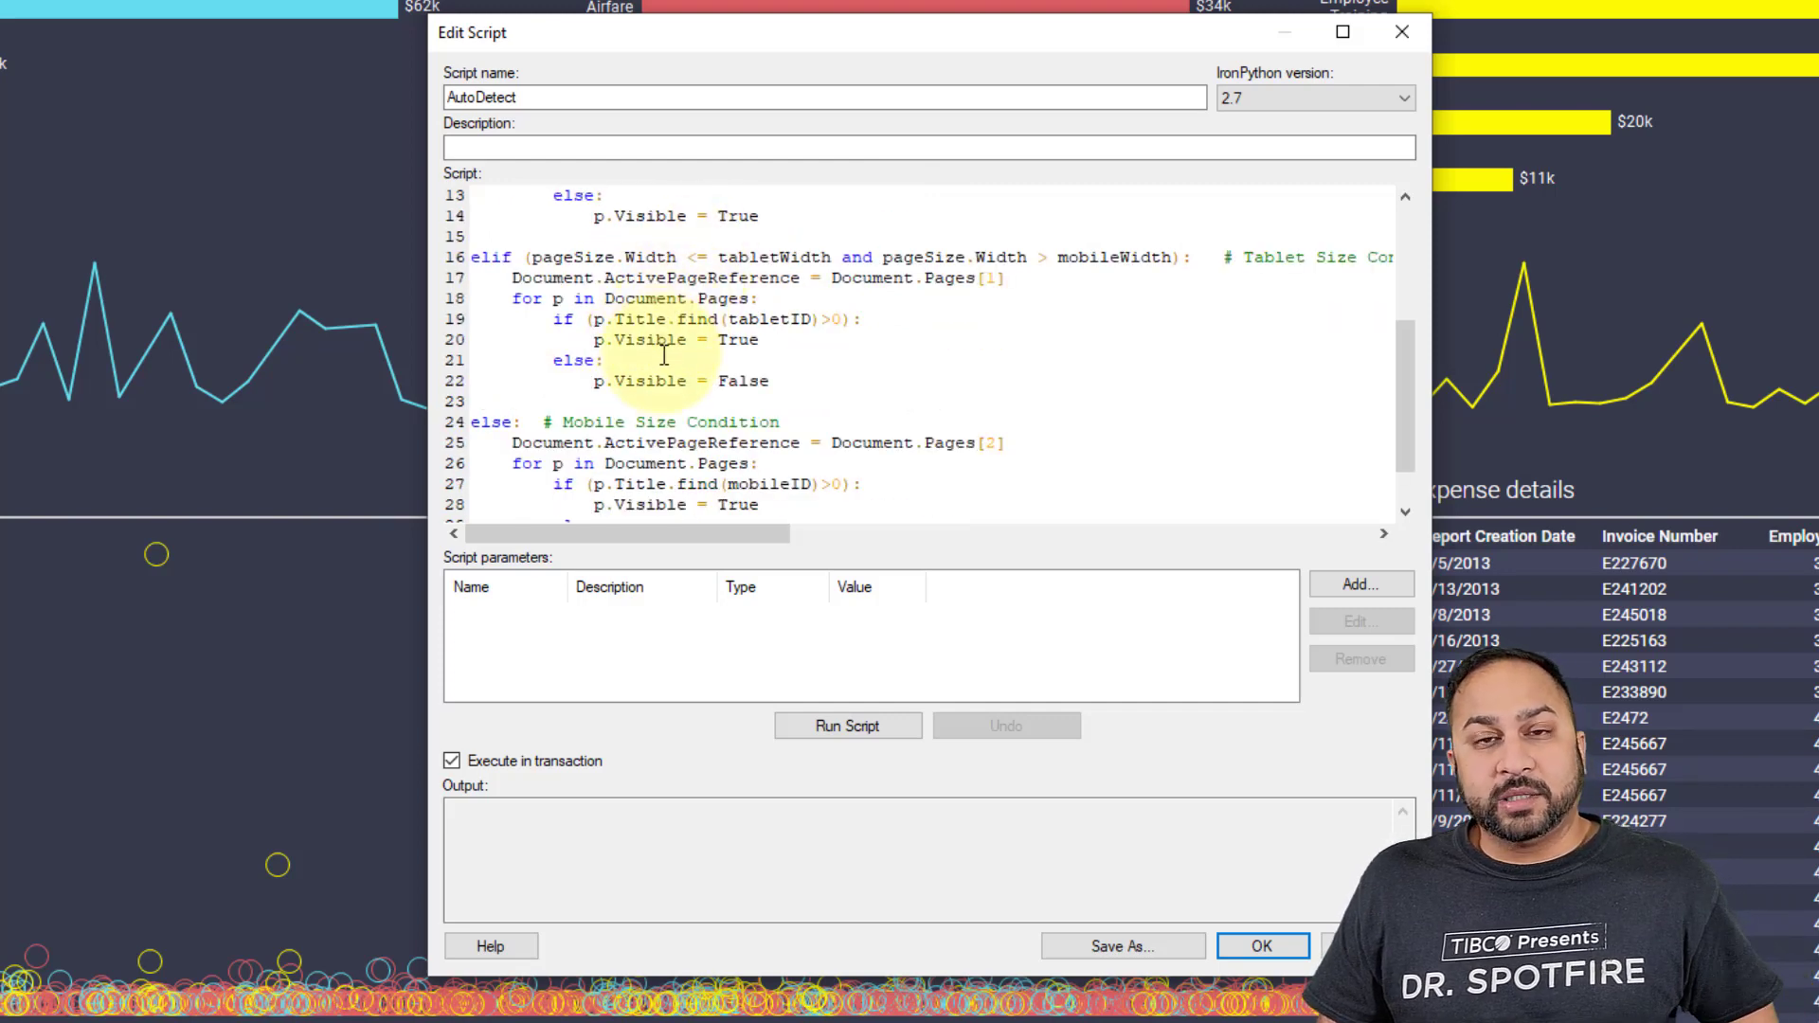
pyautogui.scroll(-1, 646, 346)
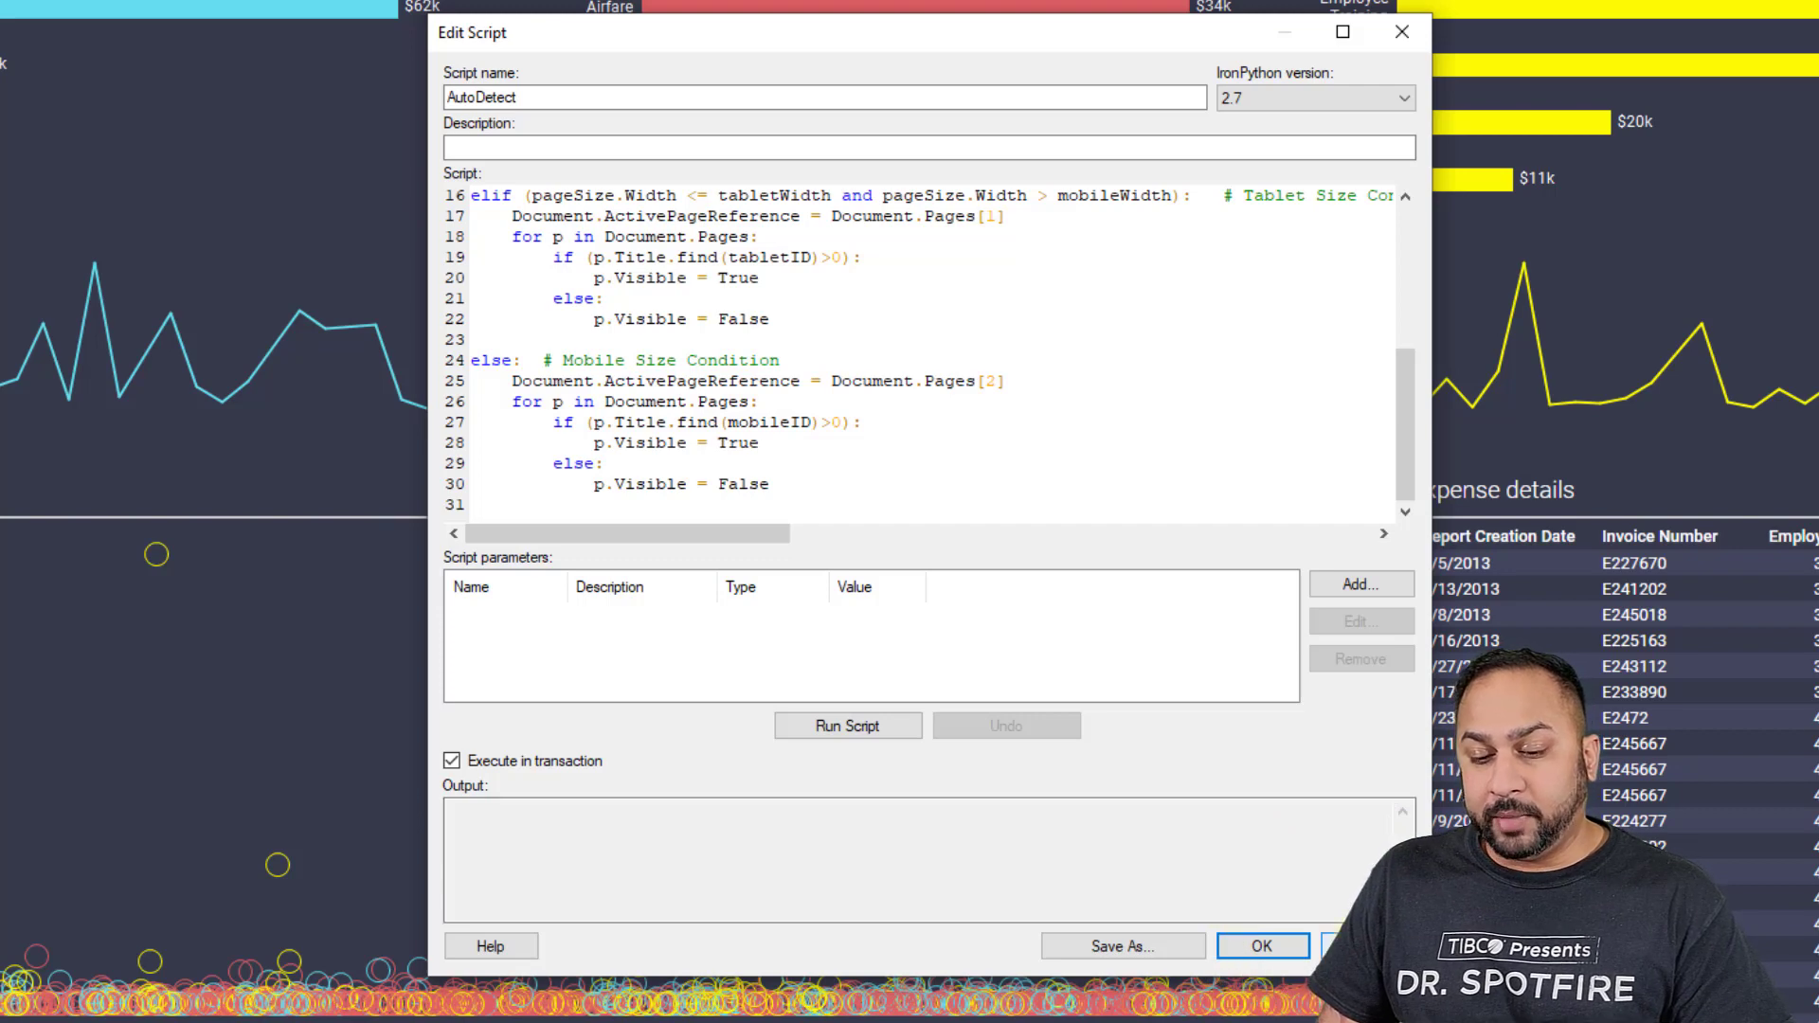
# Step: Close AutoDetect, open the AdjustFonts script, and highlight its Roboto font and size 7
pyautogui.press('Return')
pyautogui.click(712, 235)
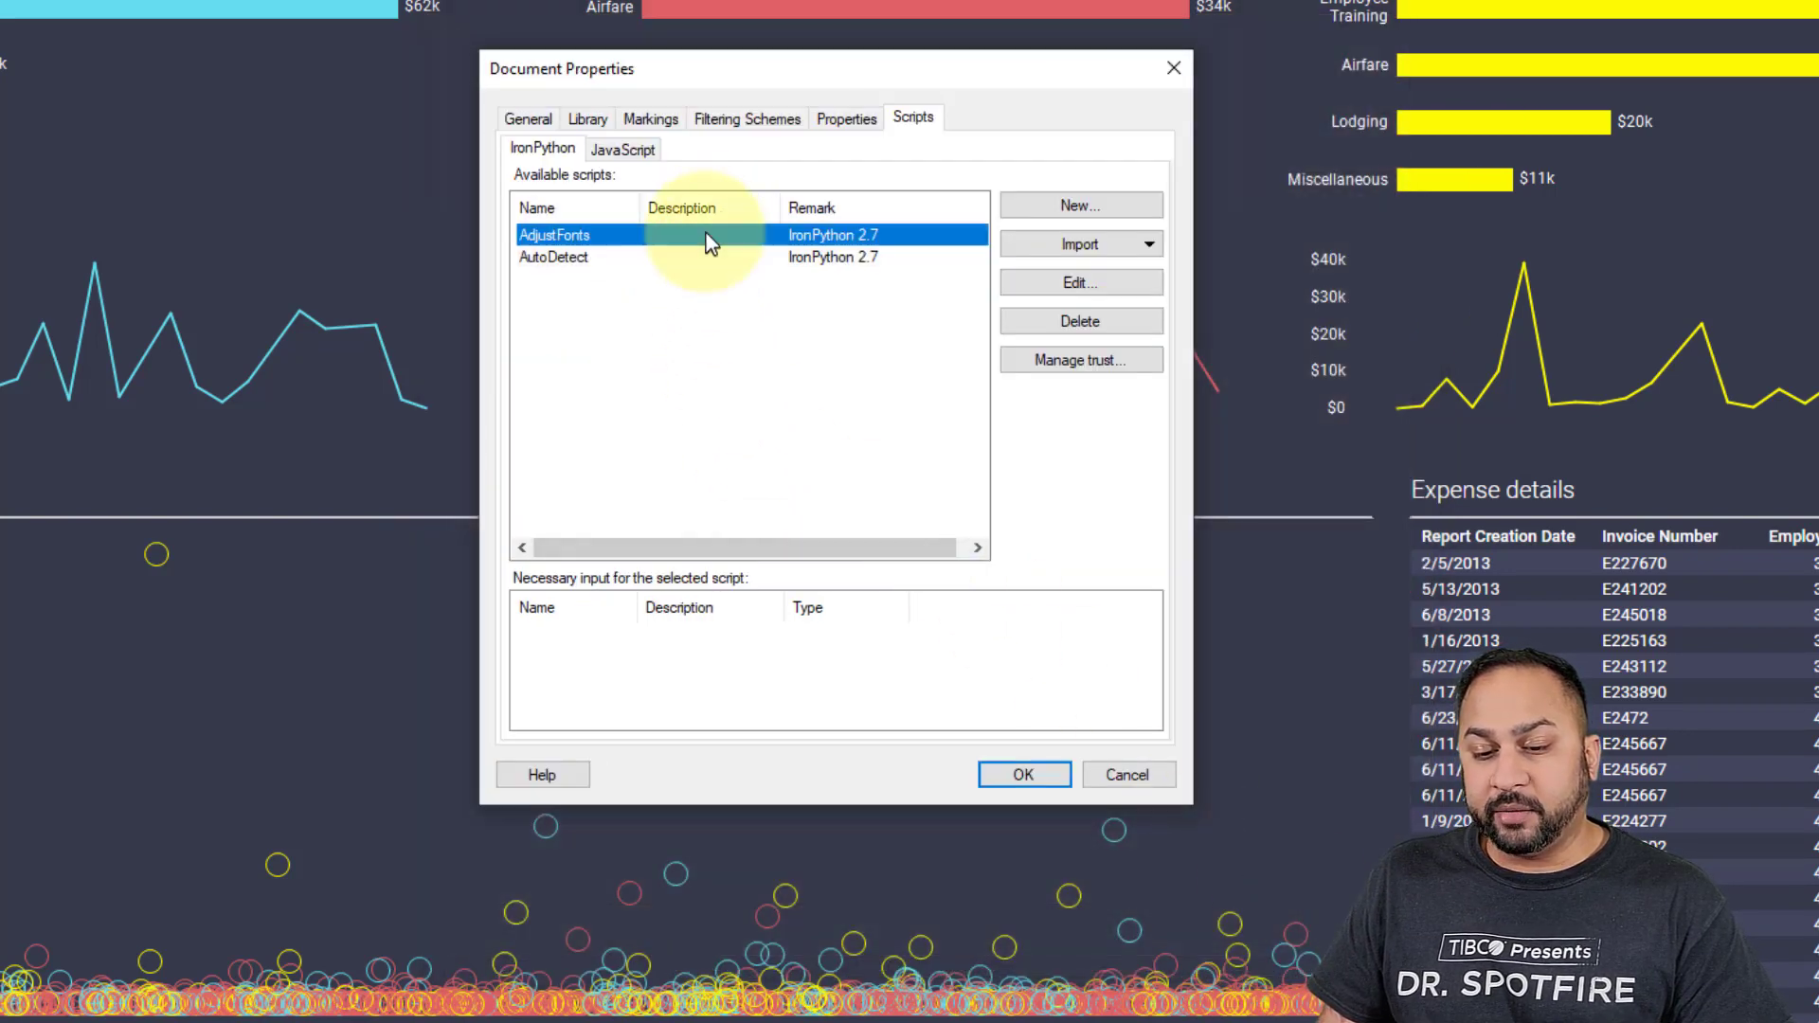
pyautogui.click(1071, 282)
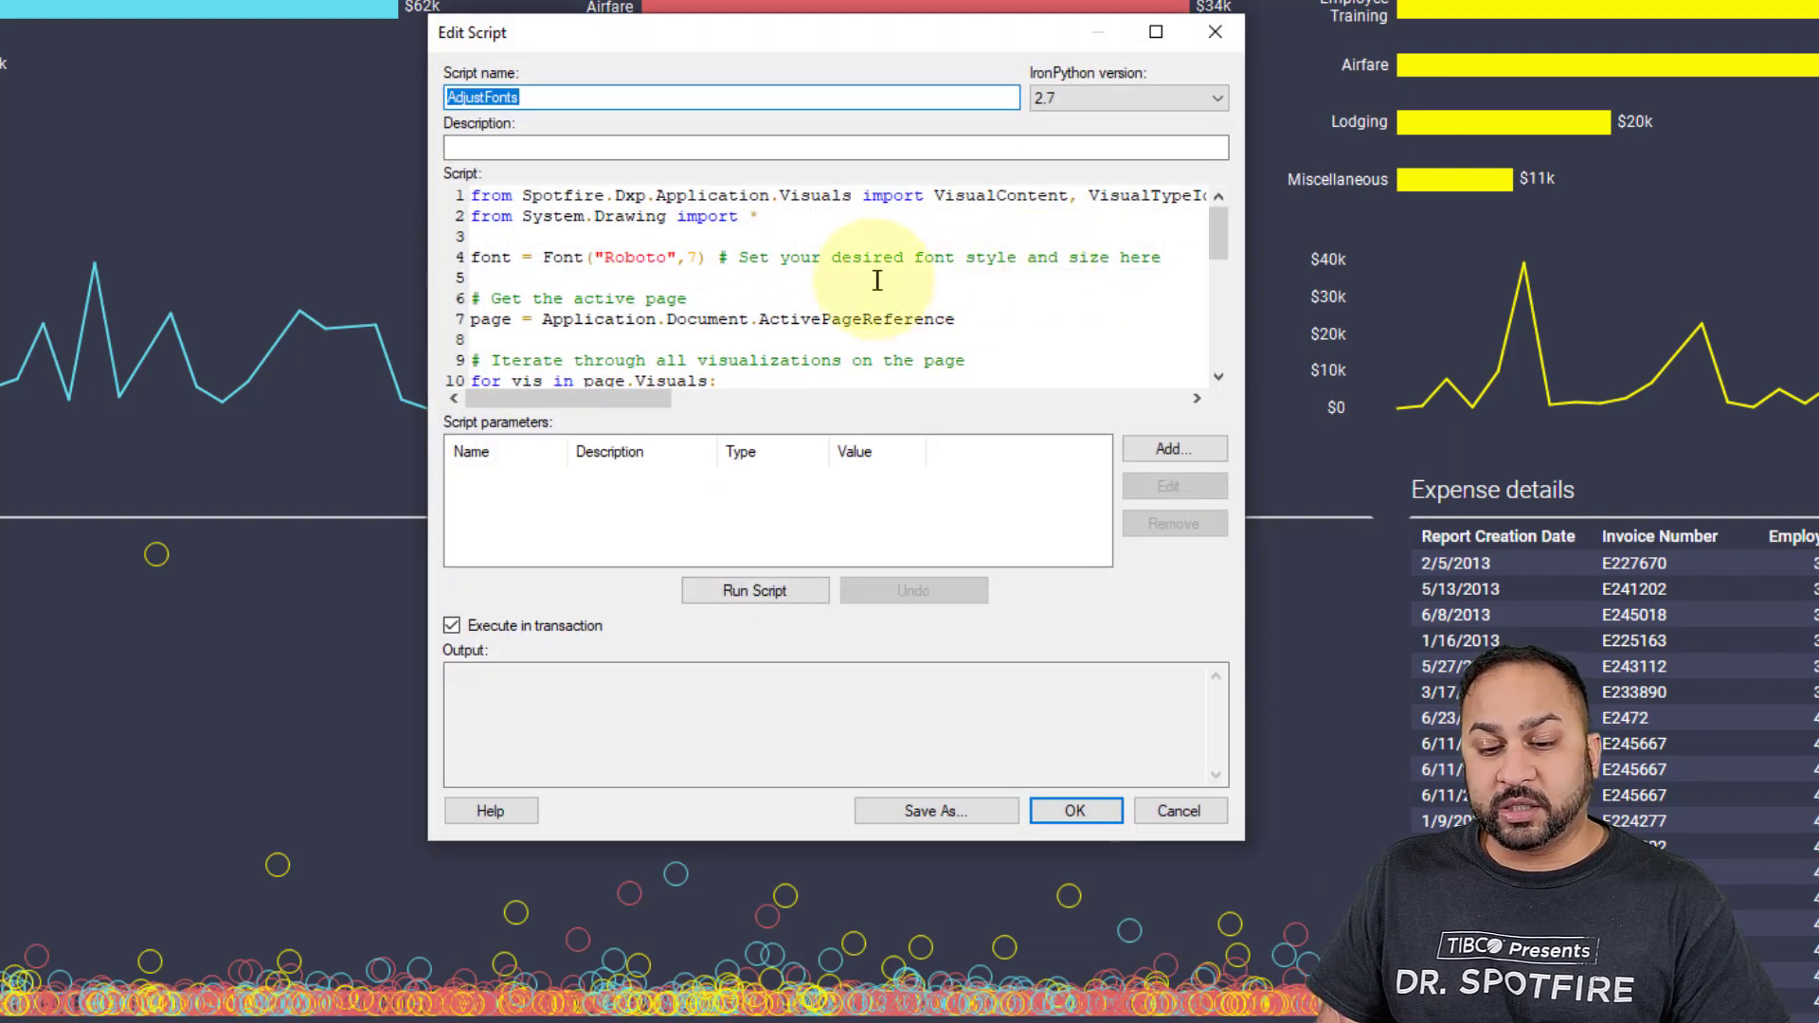
pyautogui.scroll(-7, 866, 272)
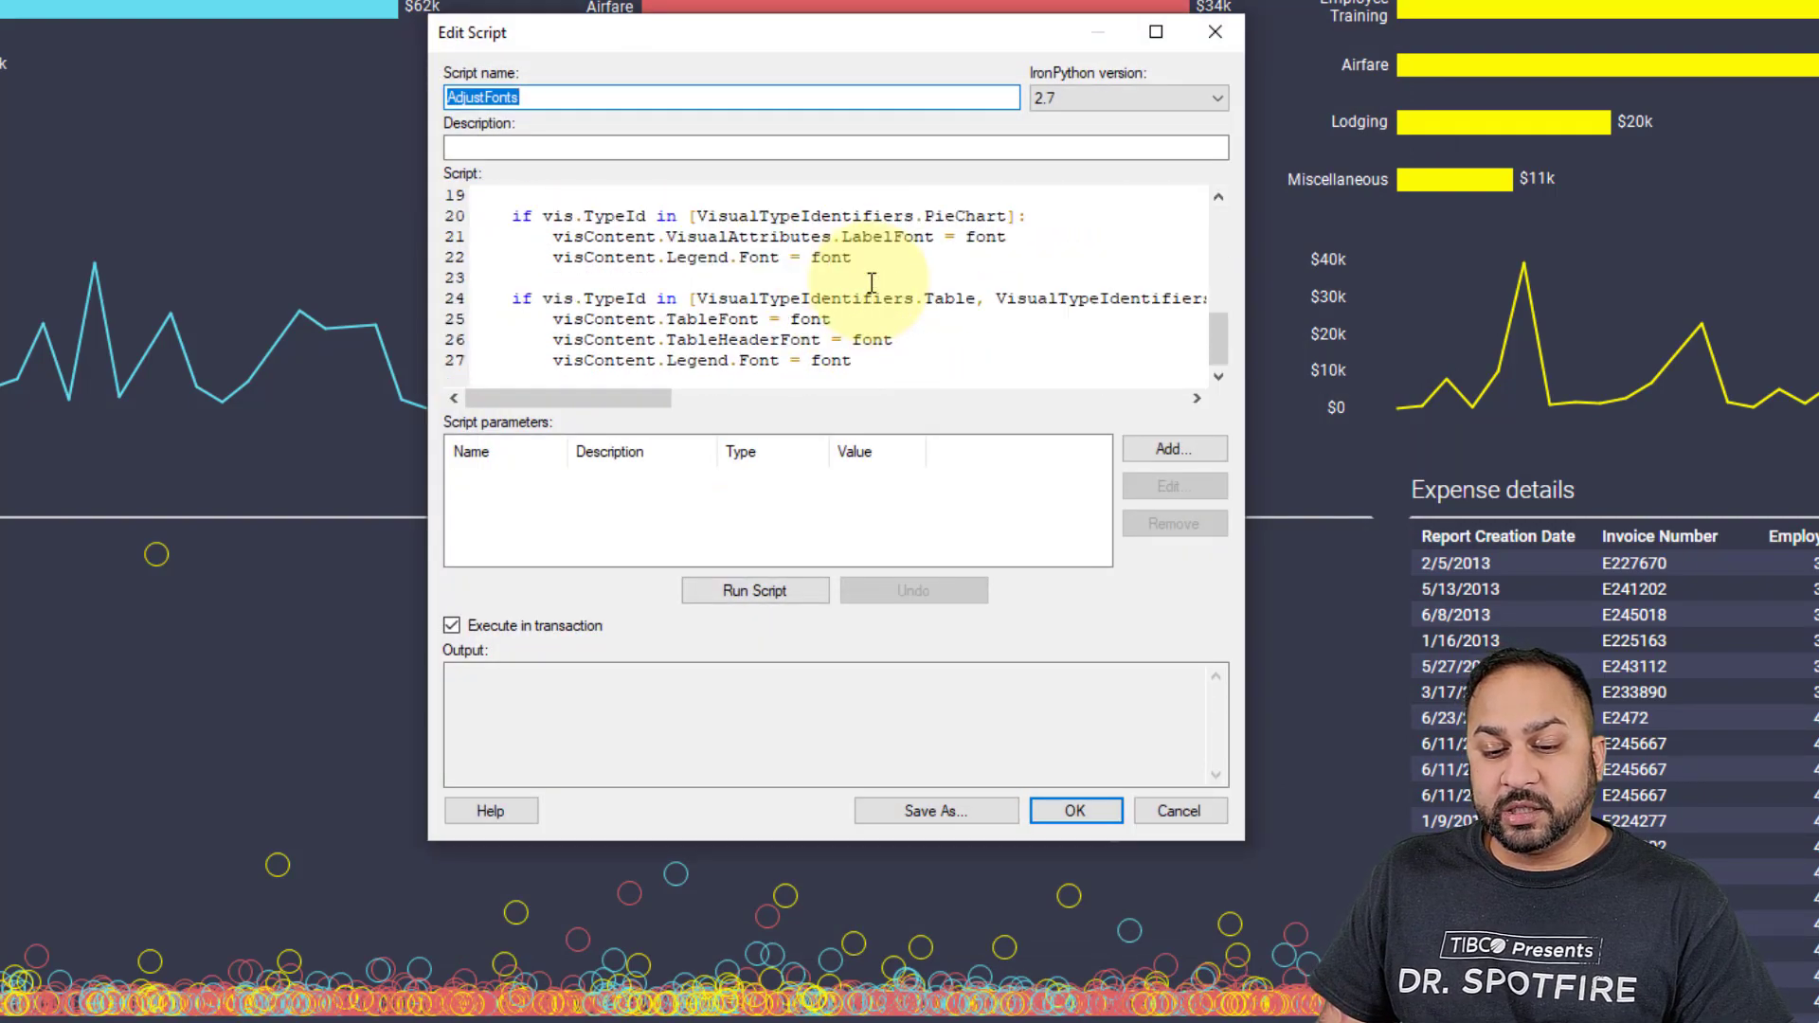
pyautogui.scroll(7, 873, 286)
pyautogui.doubleClick(647, 264)
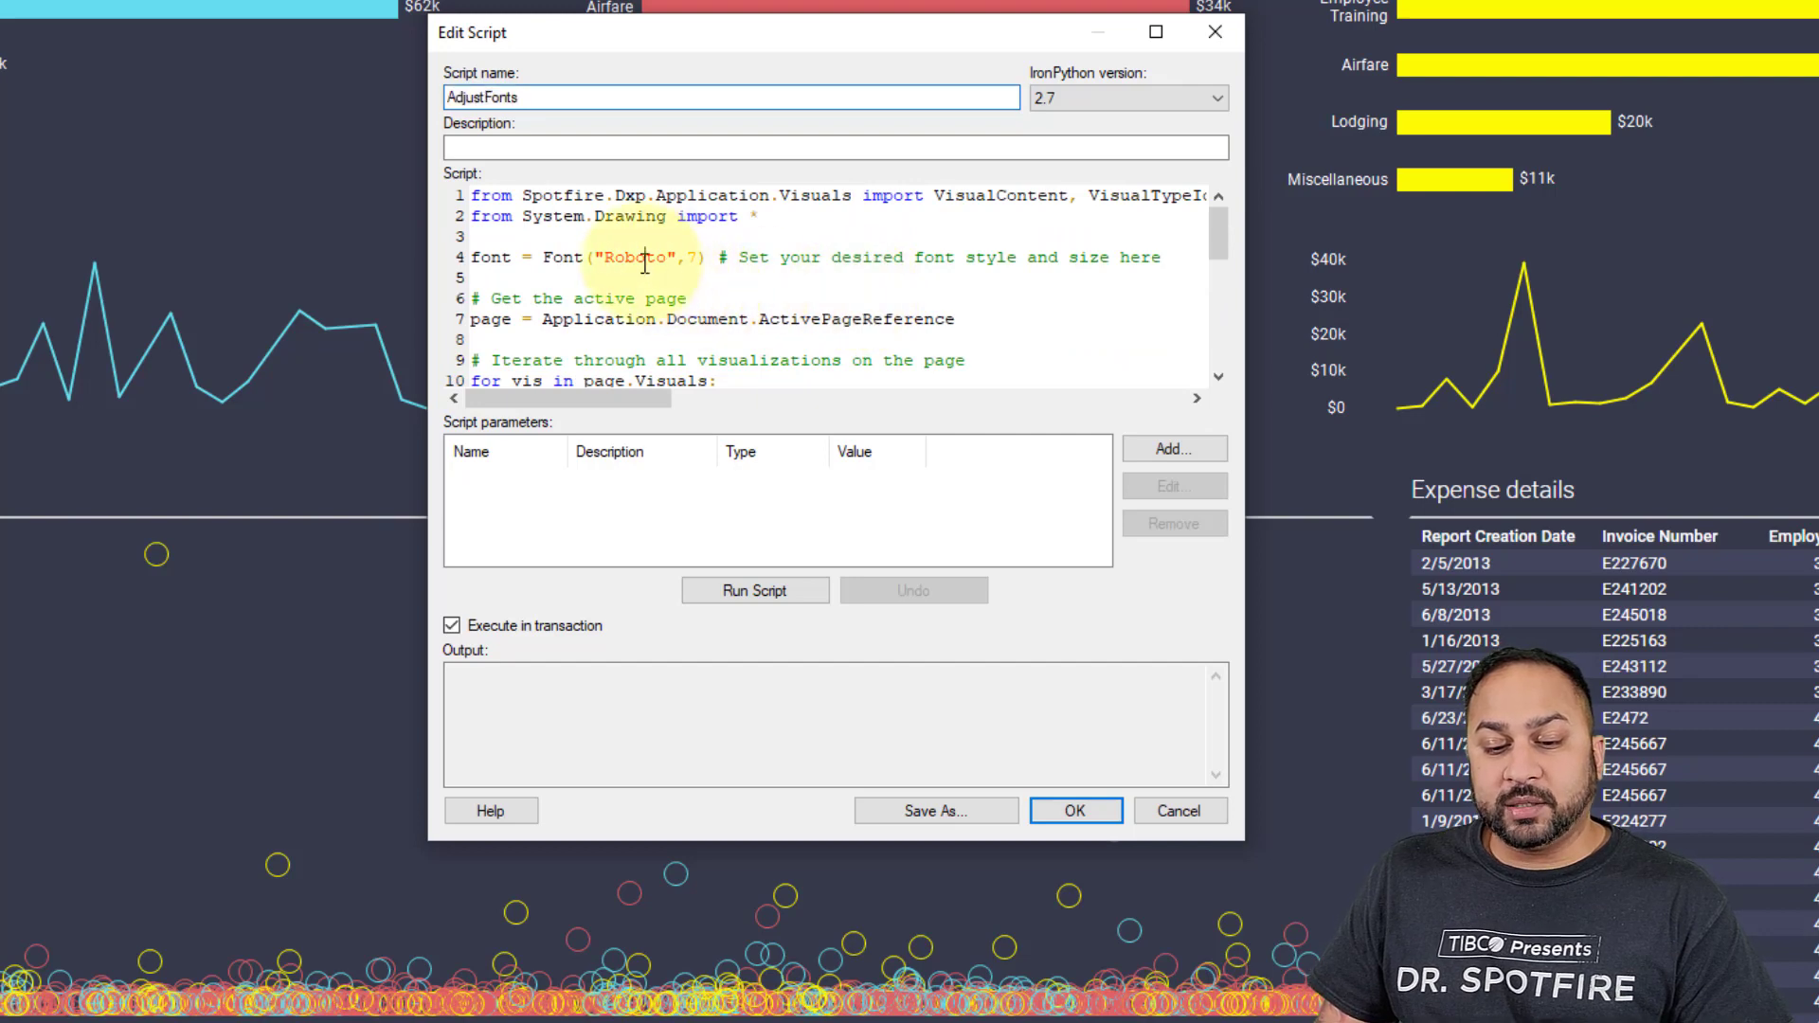
pyautogui.click(688, 258)
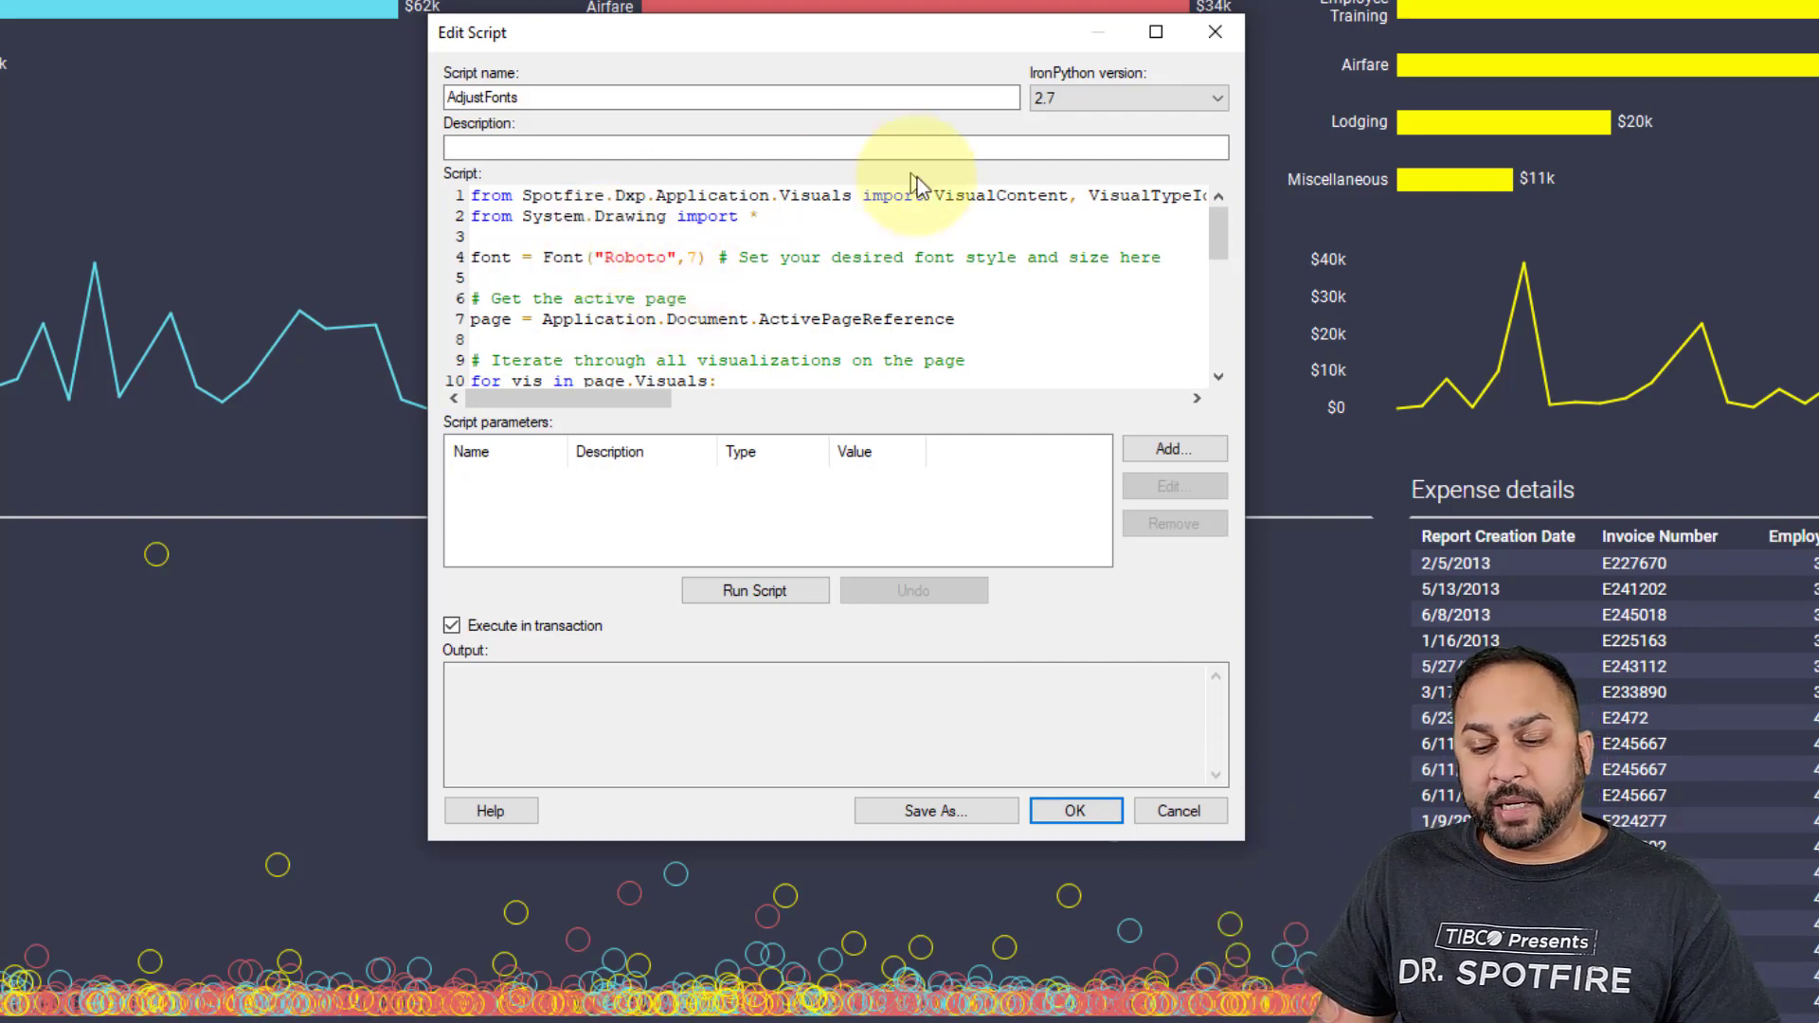
# Step: Close the script dialogs and review the Run on Load data function's output parameters and R script
pyautogui.click(1175, 811)
pyautogui.click(1164, 779)
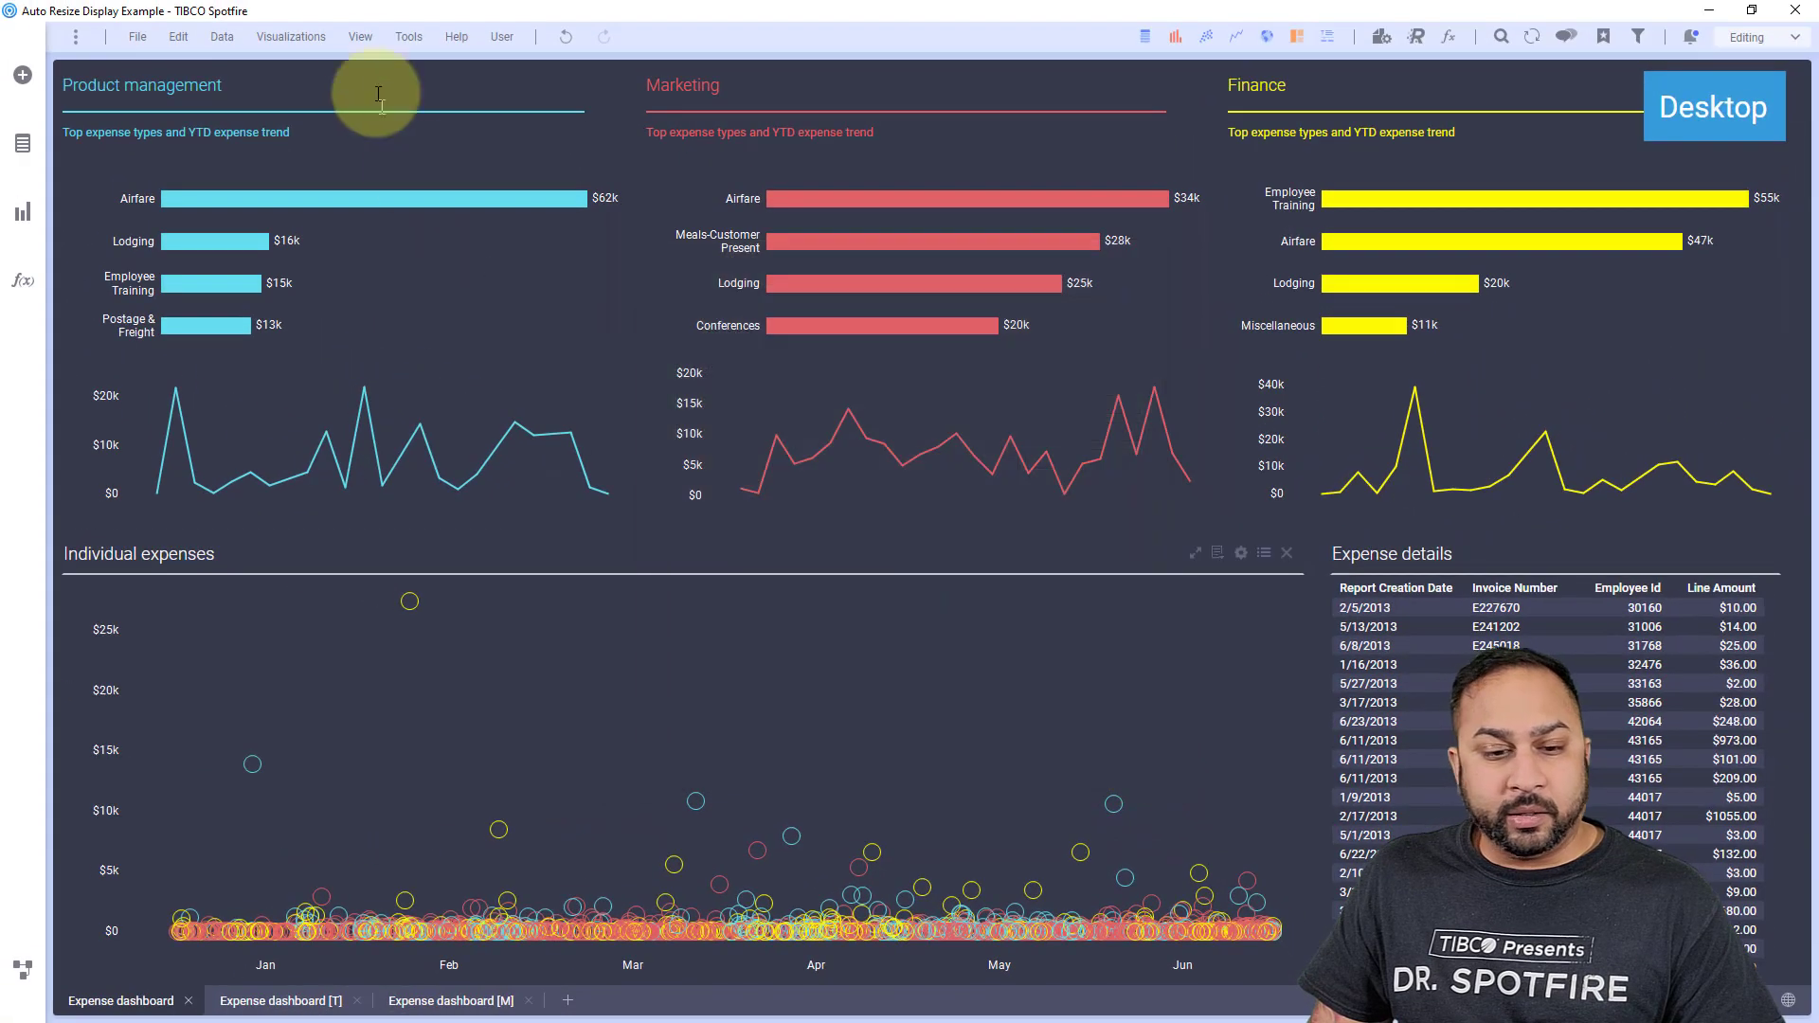
pyautogui.click(222, 36)
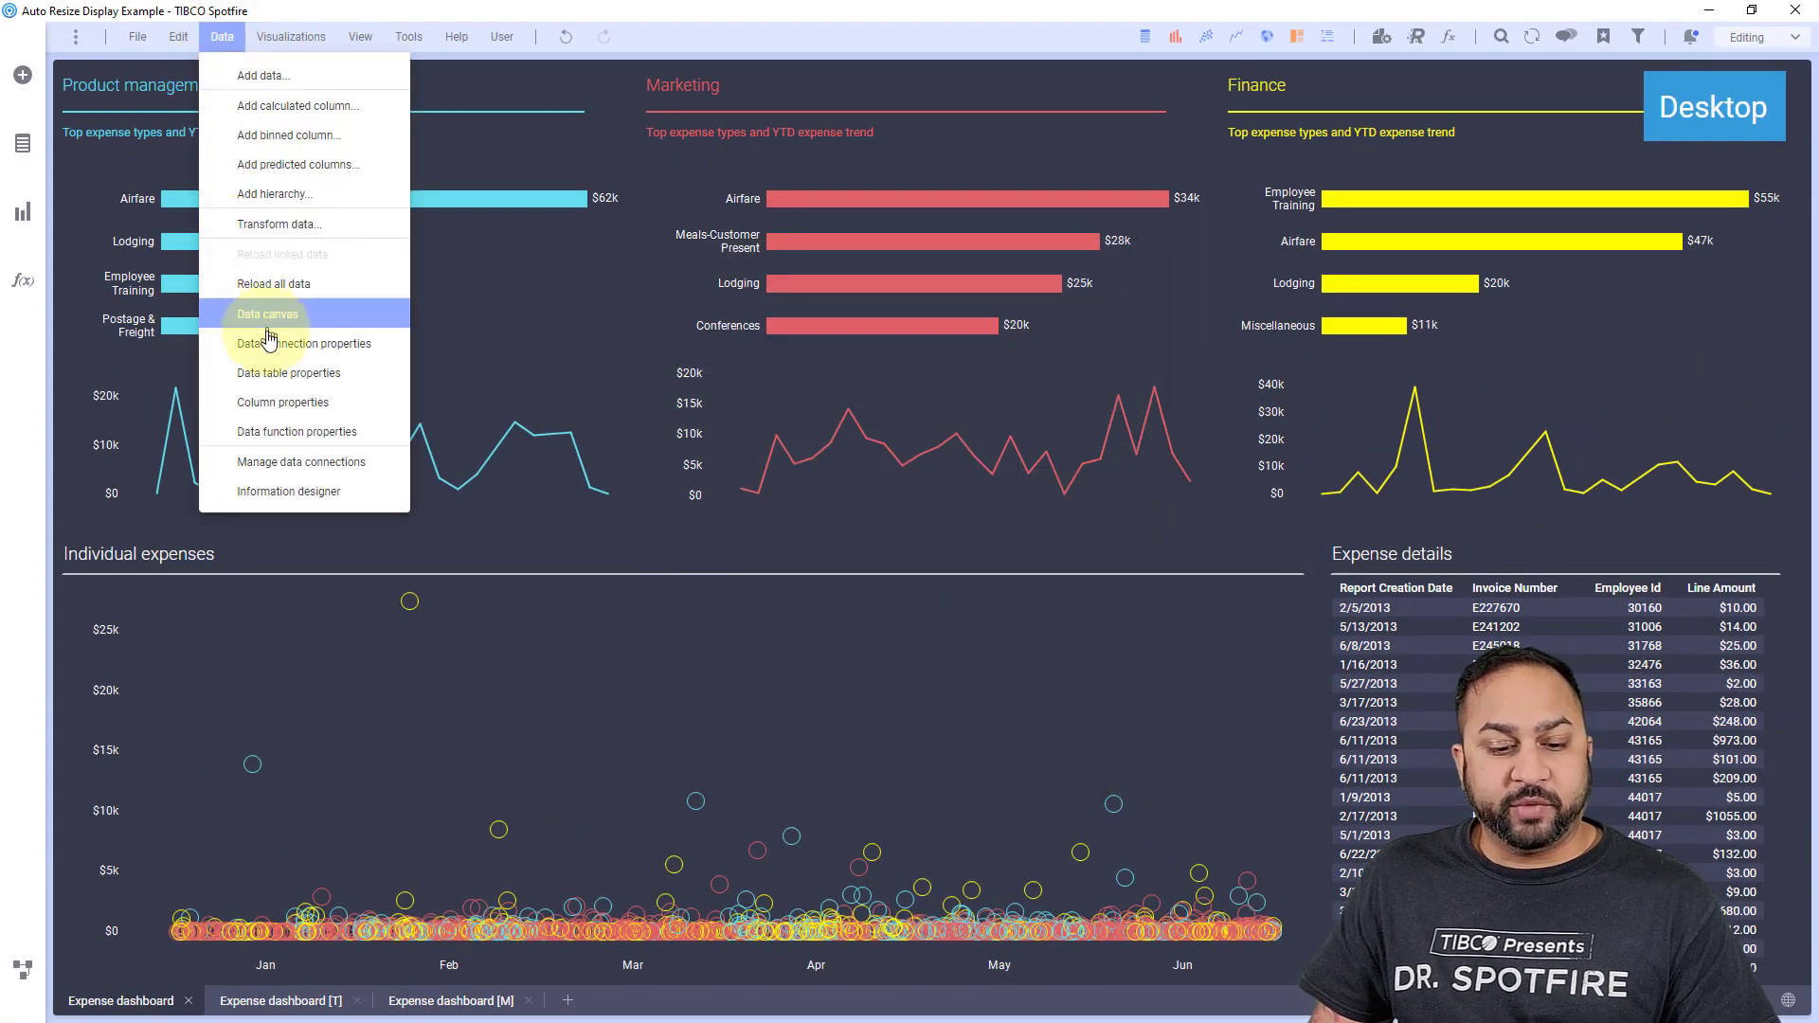
pyautogui.click(284, 431)
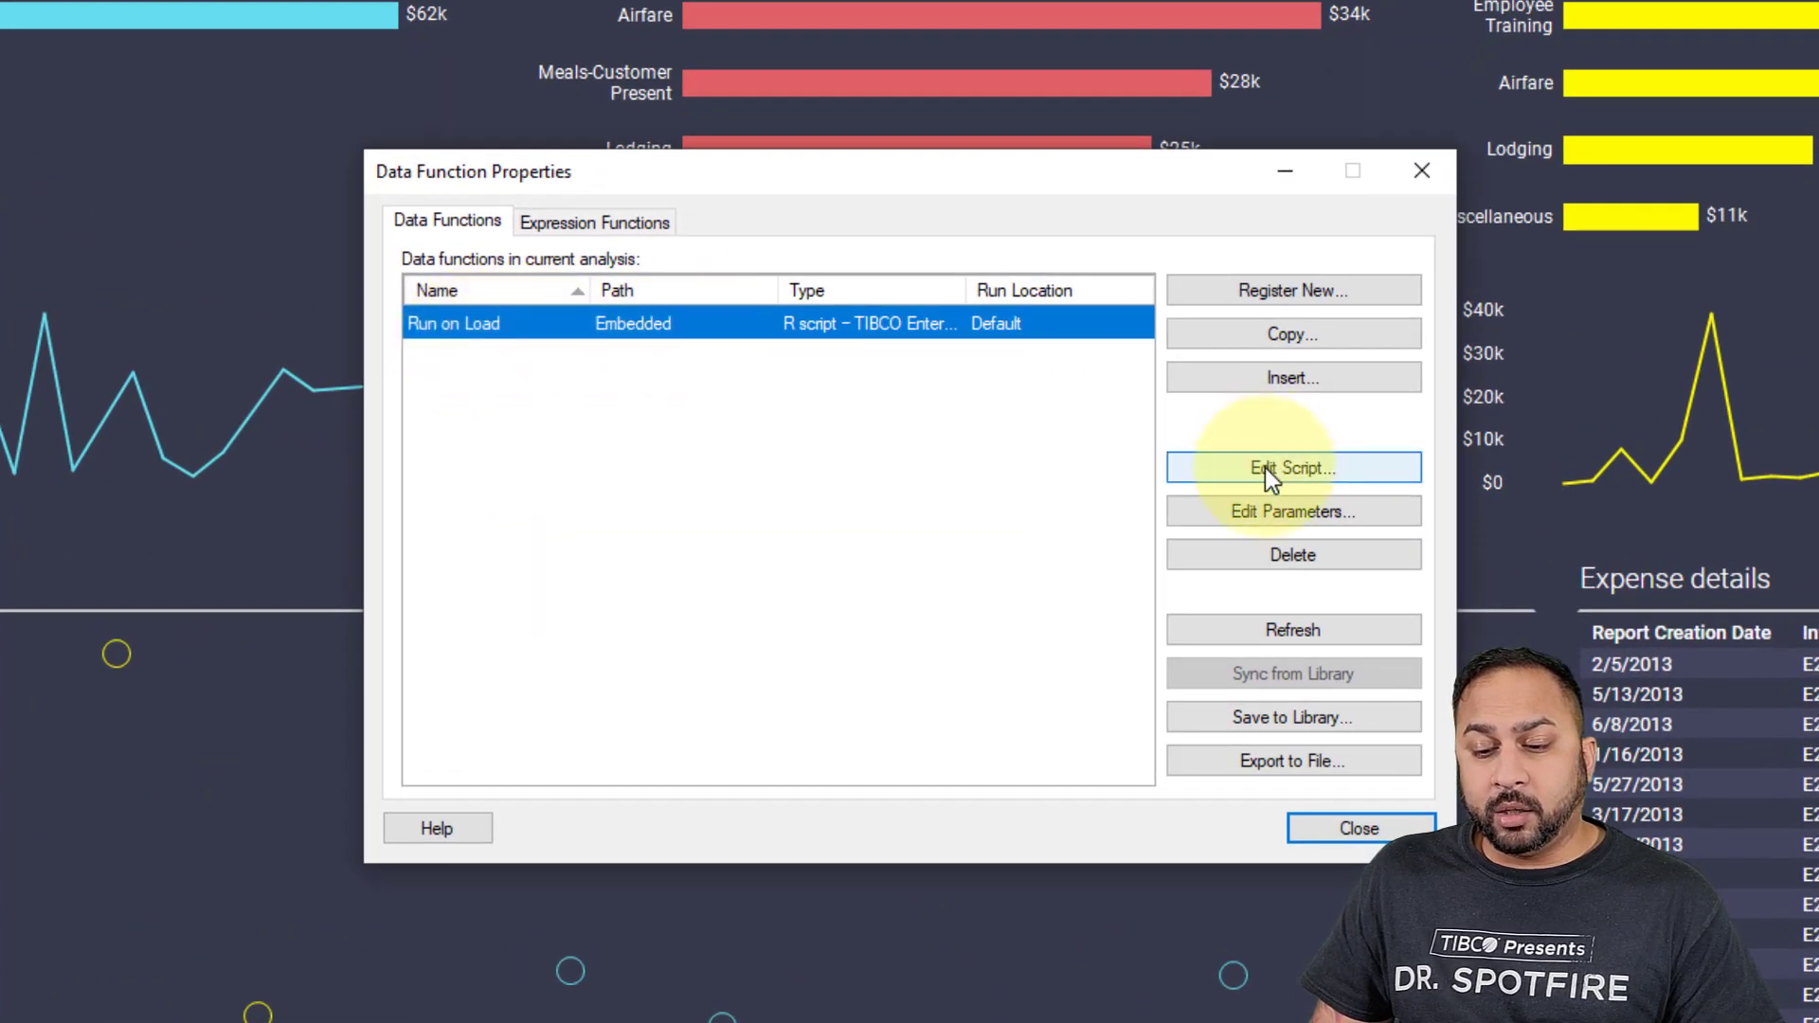
pyautogui.click(1205, 475)
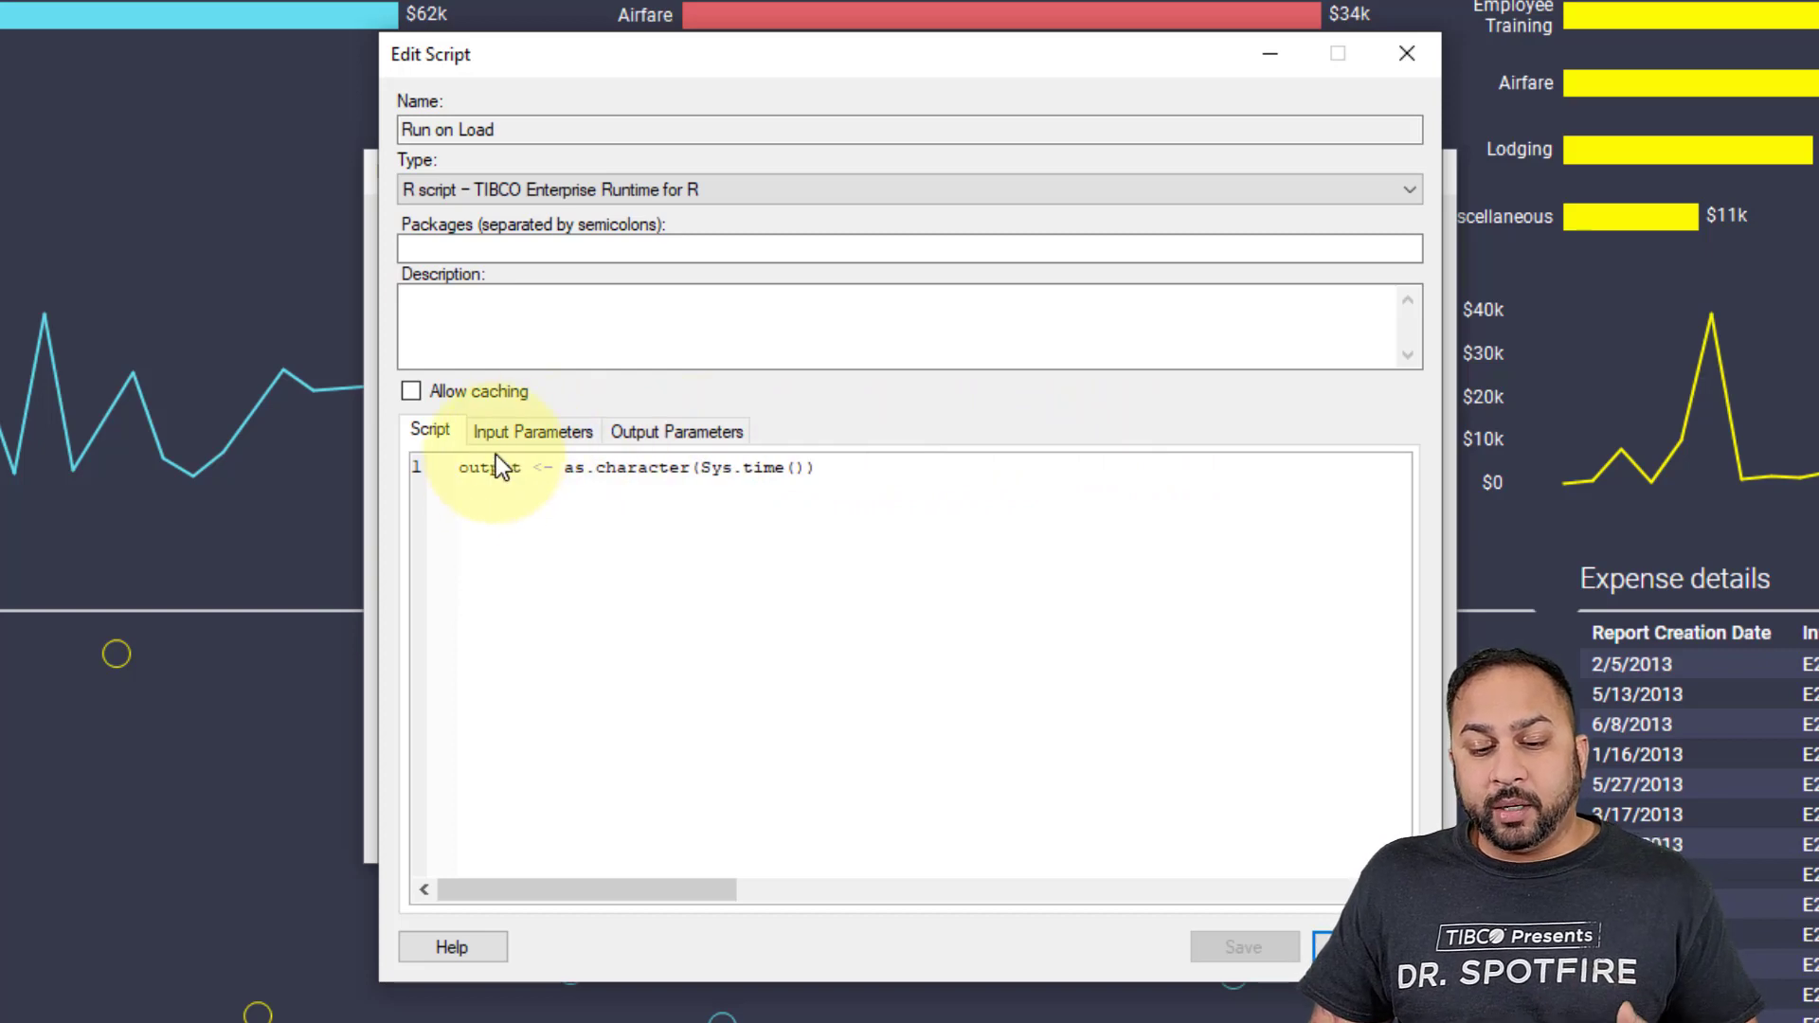
pyautogui.click(656, 439)
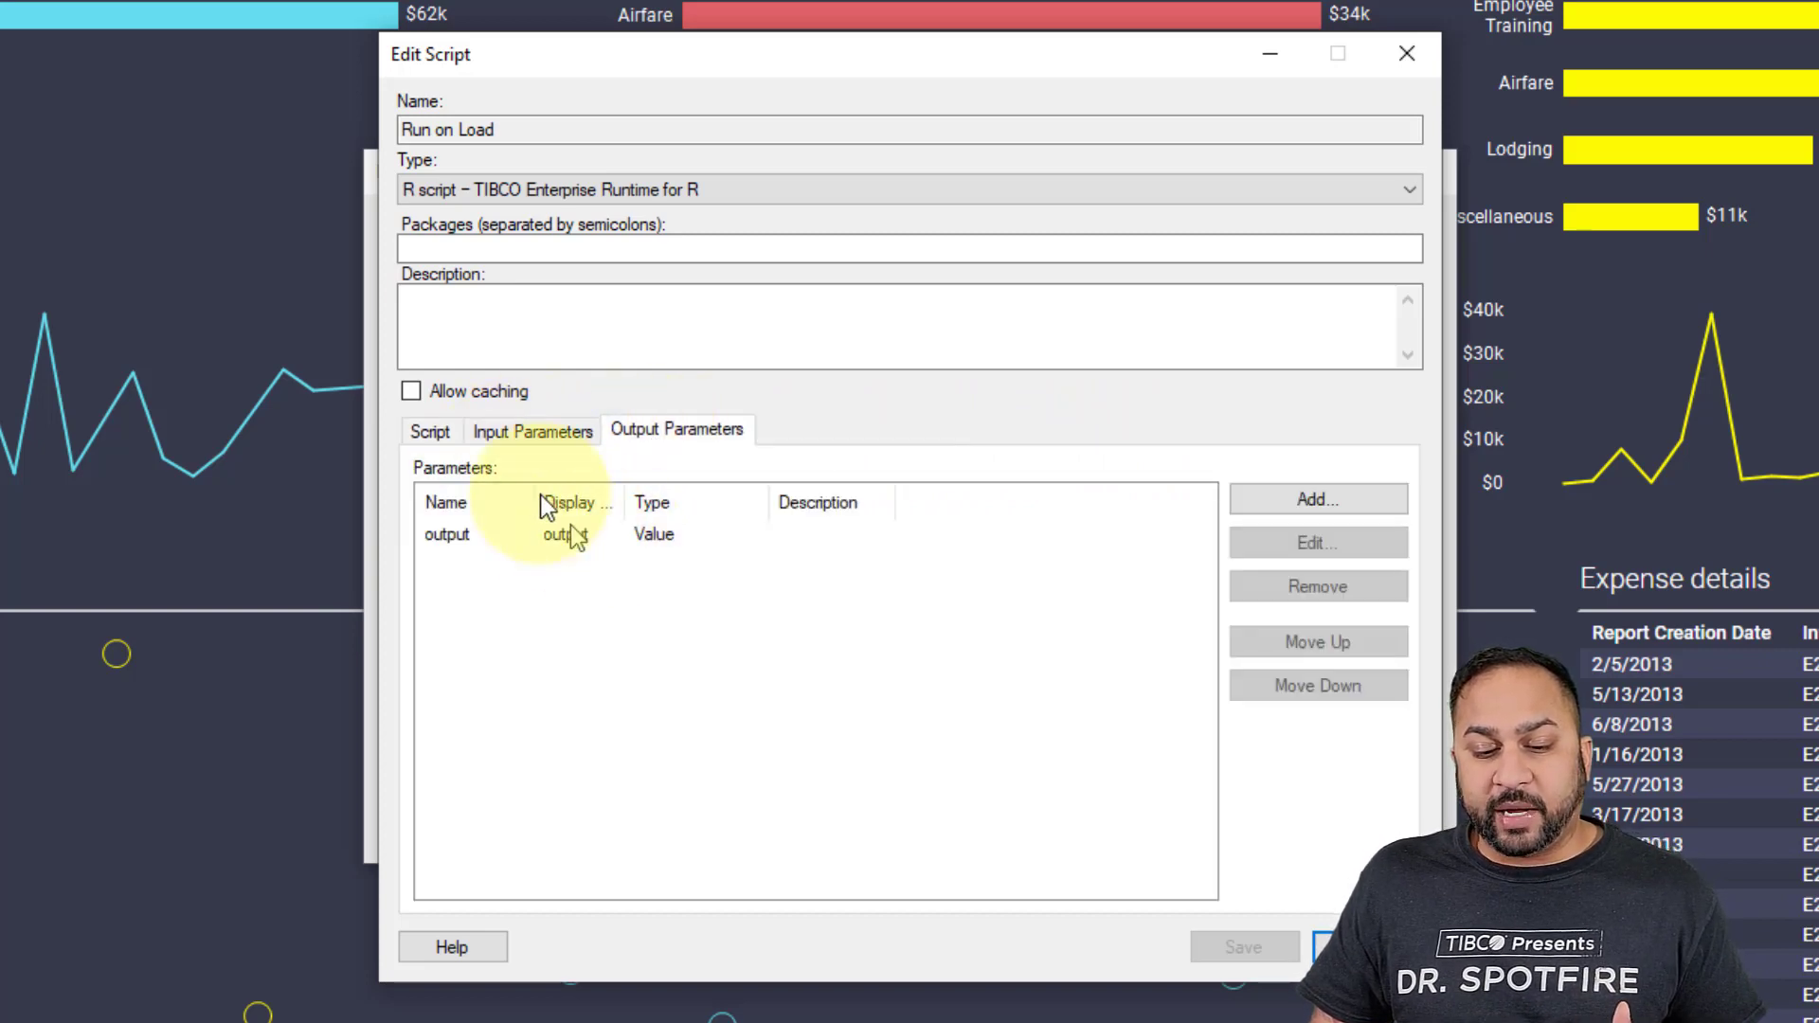
pyautogui.click(433, 434)
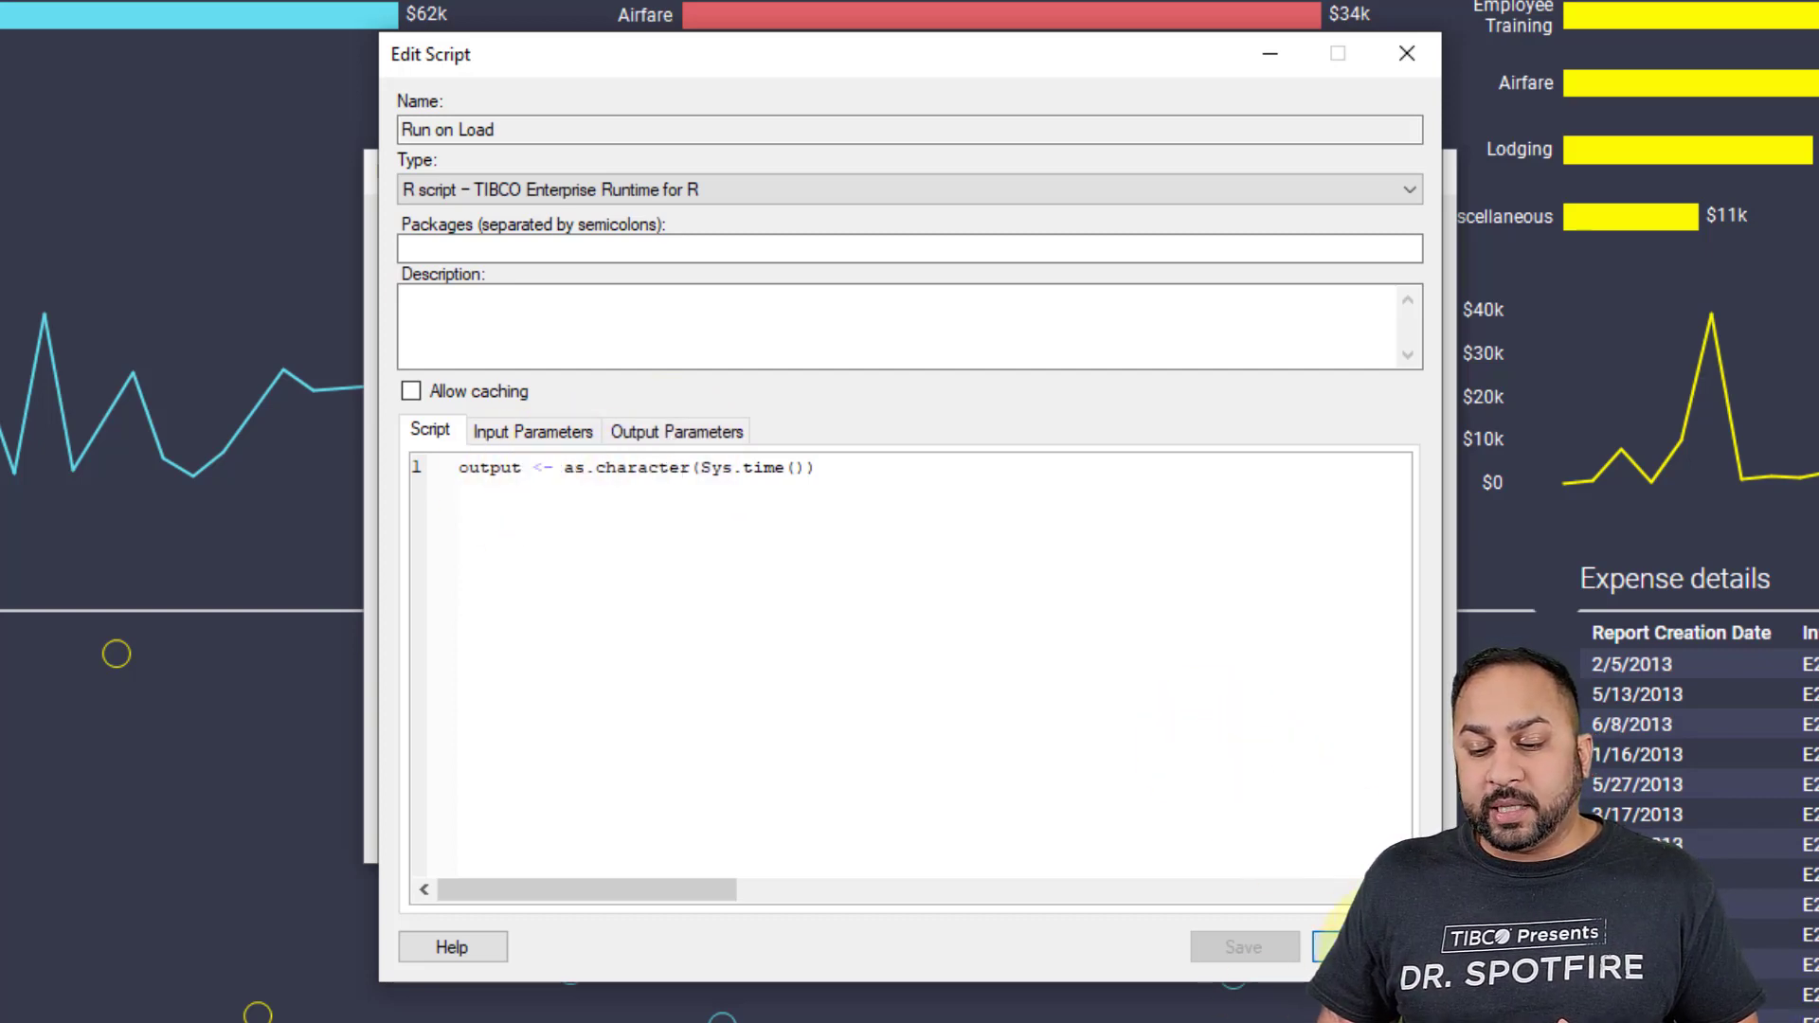
# Step: Confirm in Edit Parameters that the output maps to the LastLoaded document property
pyautogui.click(1345, 947)
pyautogui.click(1374, 503)
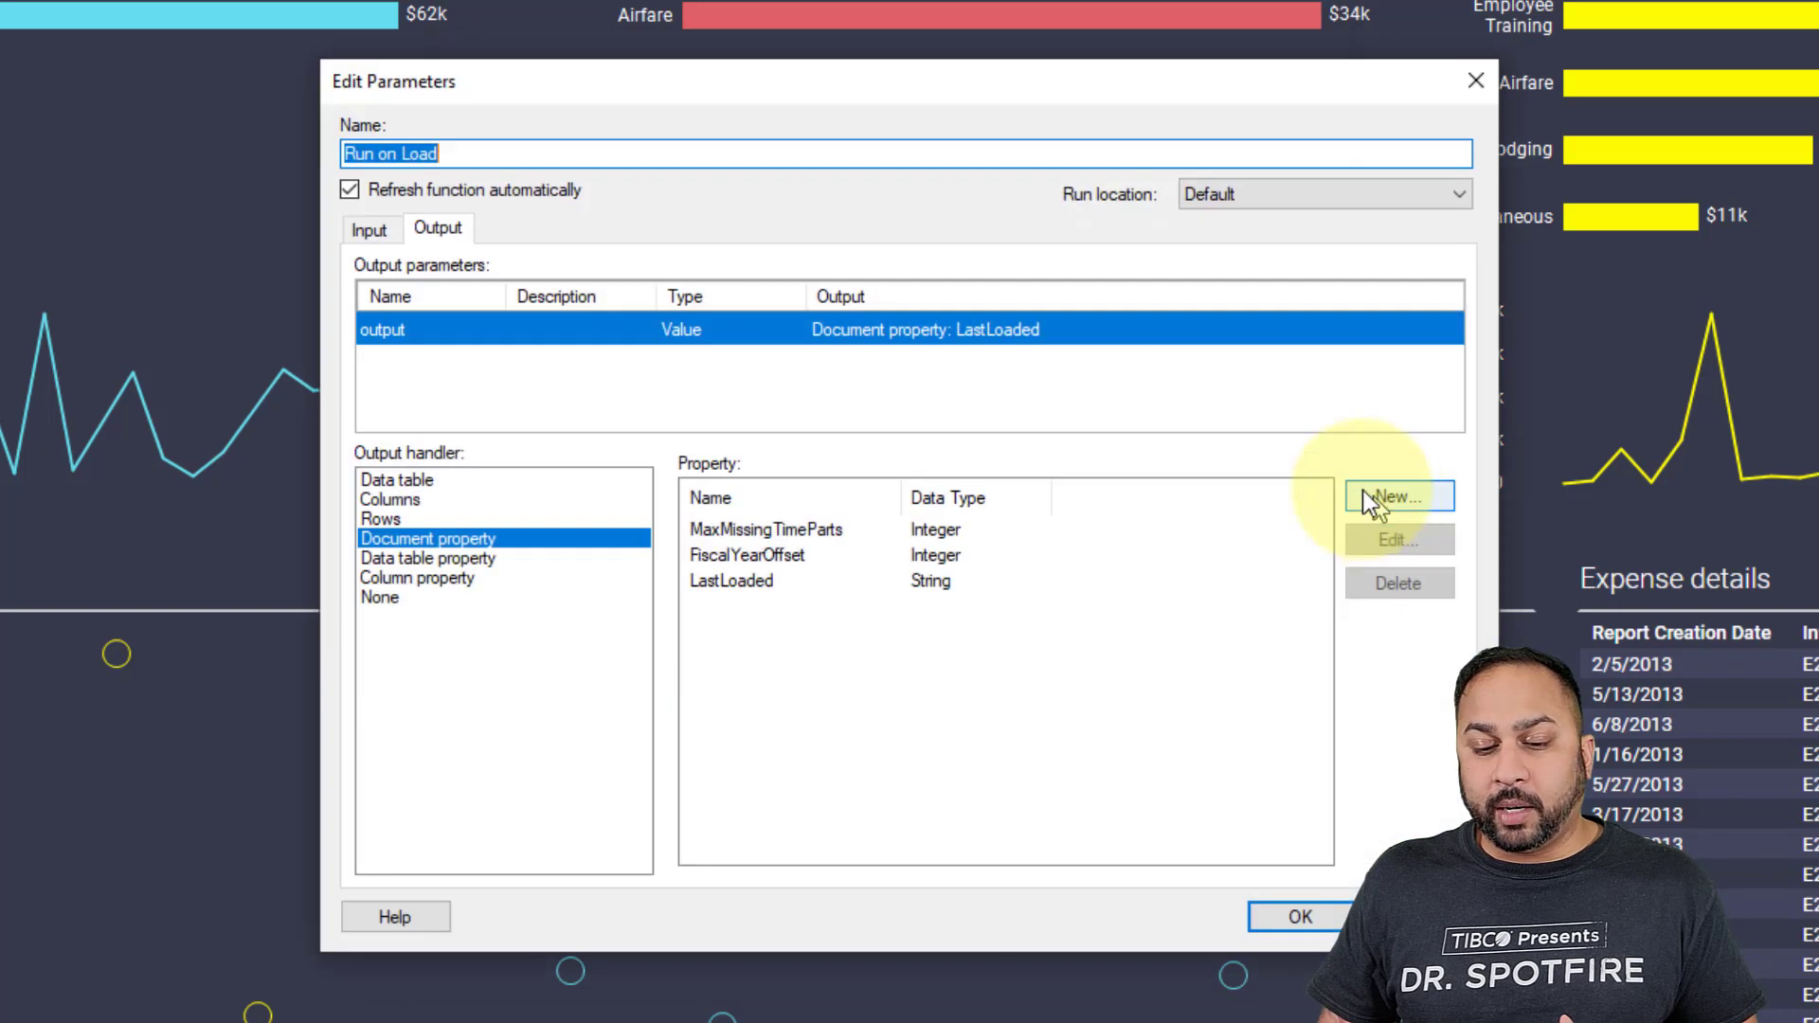
pyautogui.click(521, 540)
pyautogui.click(841, 580)
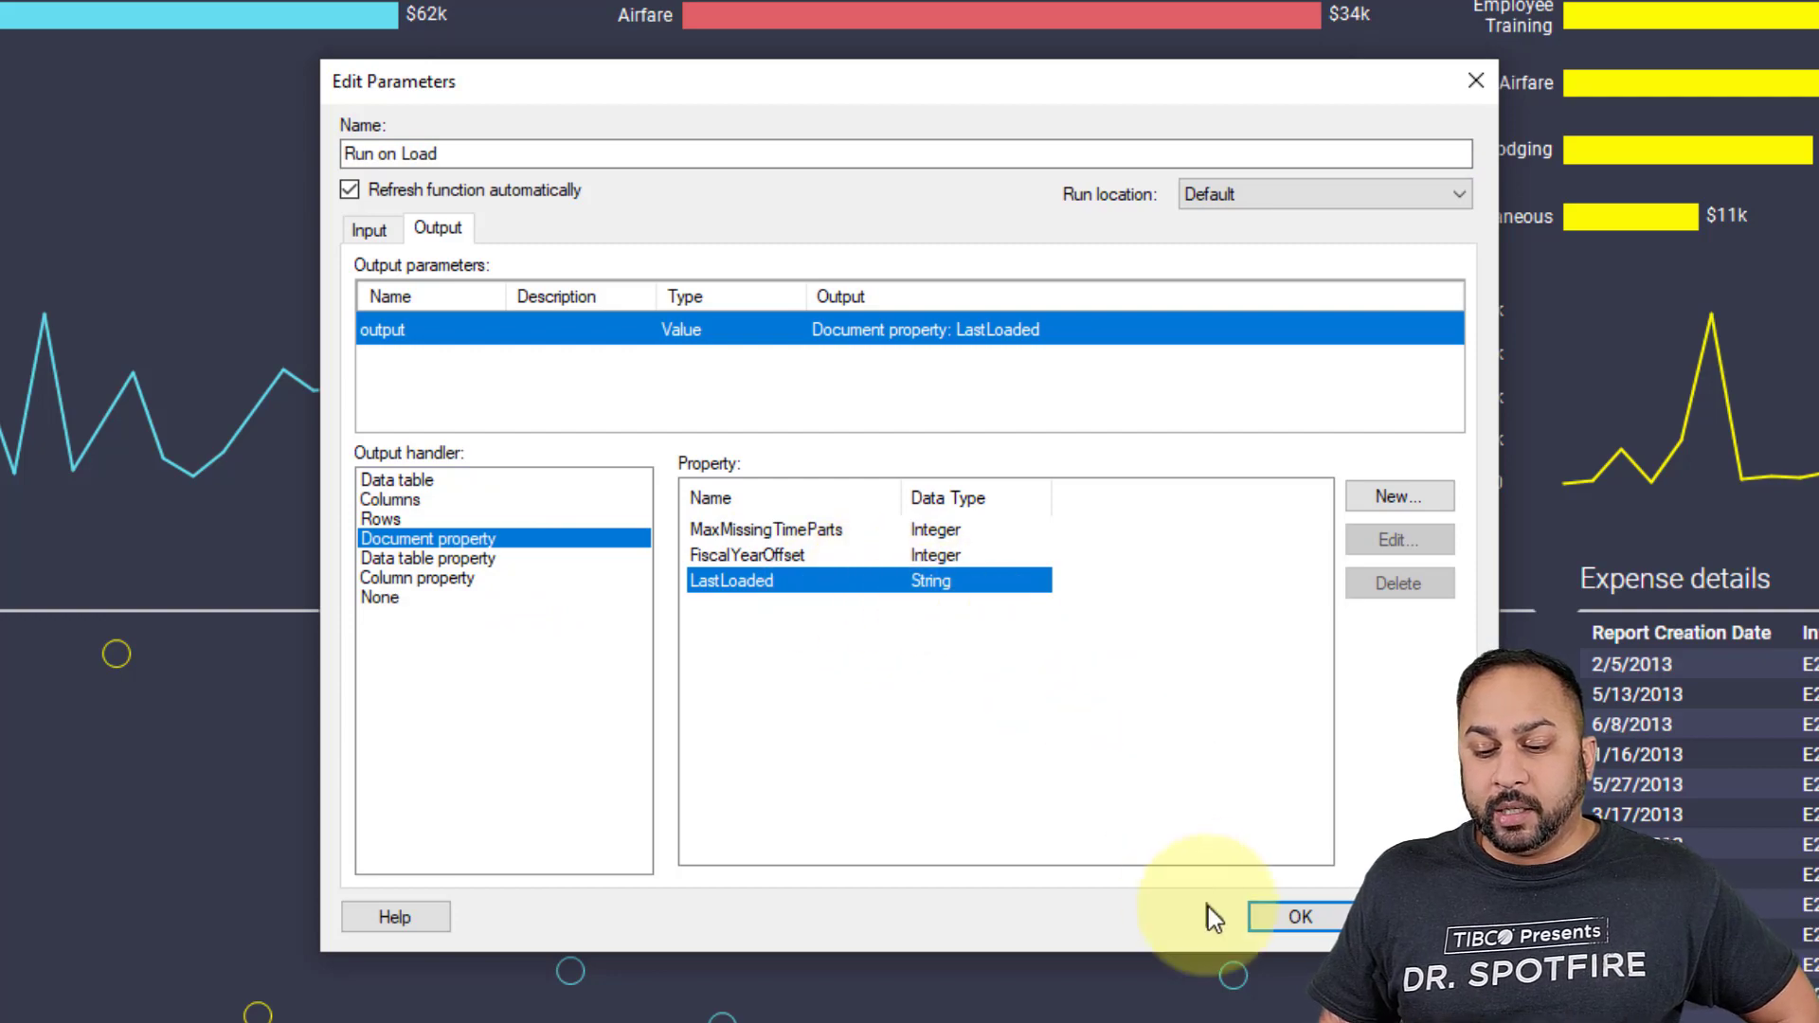
pyautogui.click(1260, 913)
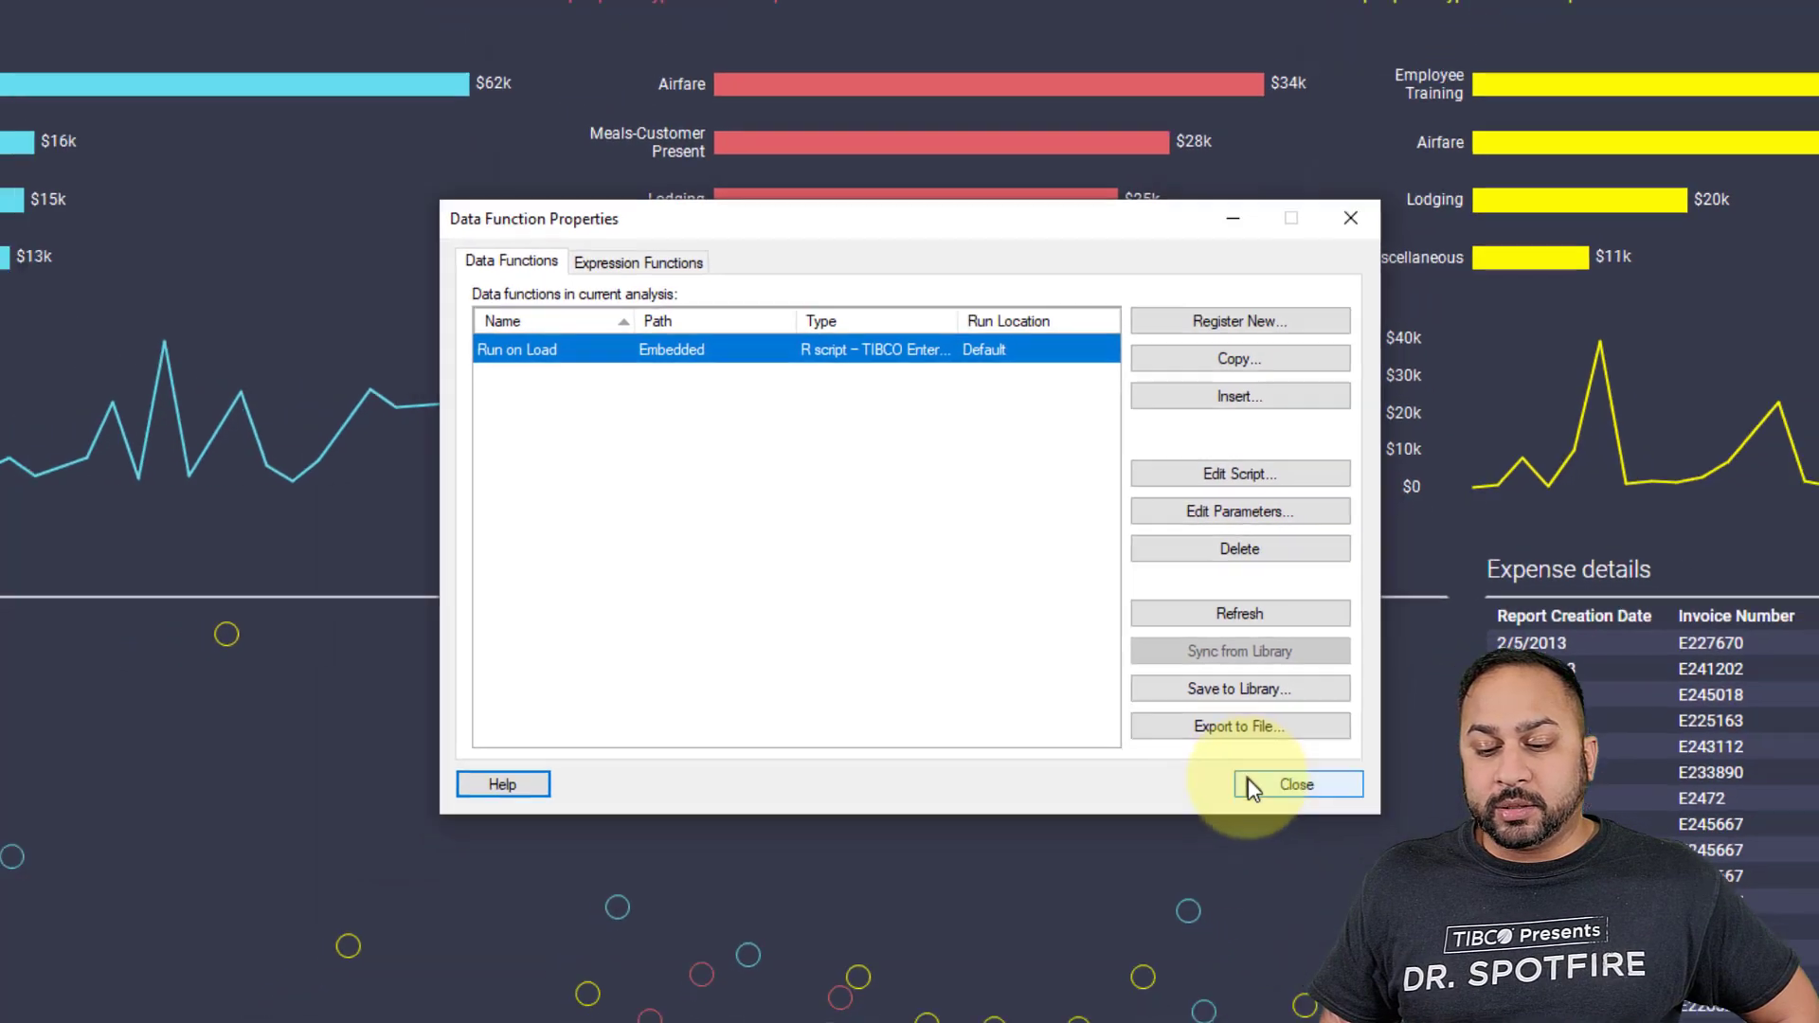
# Step: Close Data Function Properties and select LastLoaded under Document properties > Properties
pyautogui.click(1326, 828)
pyautogui.click(134, 38)
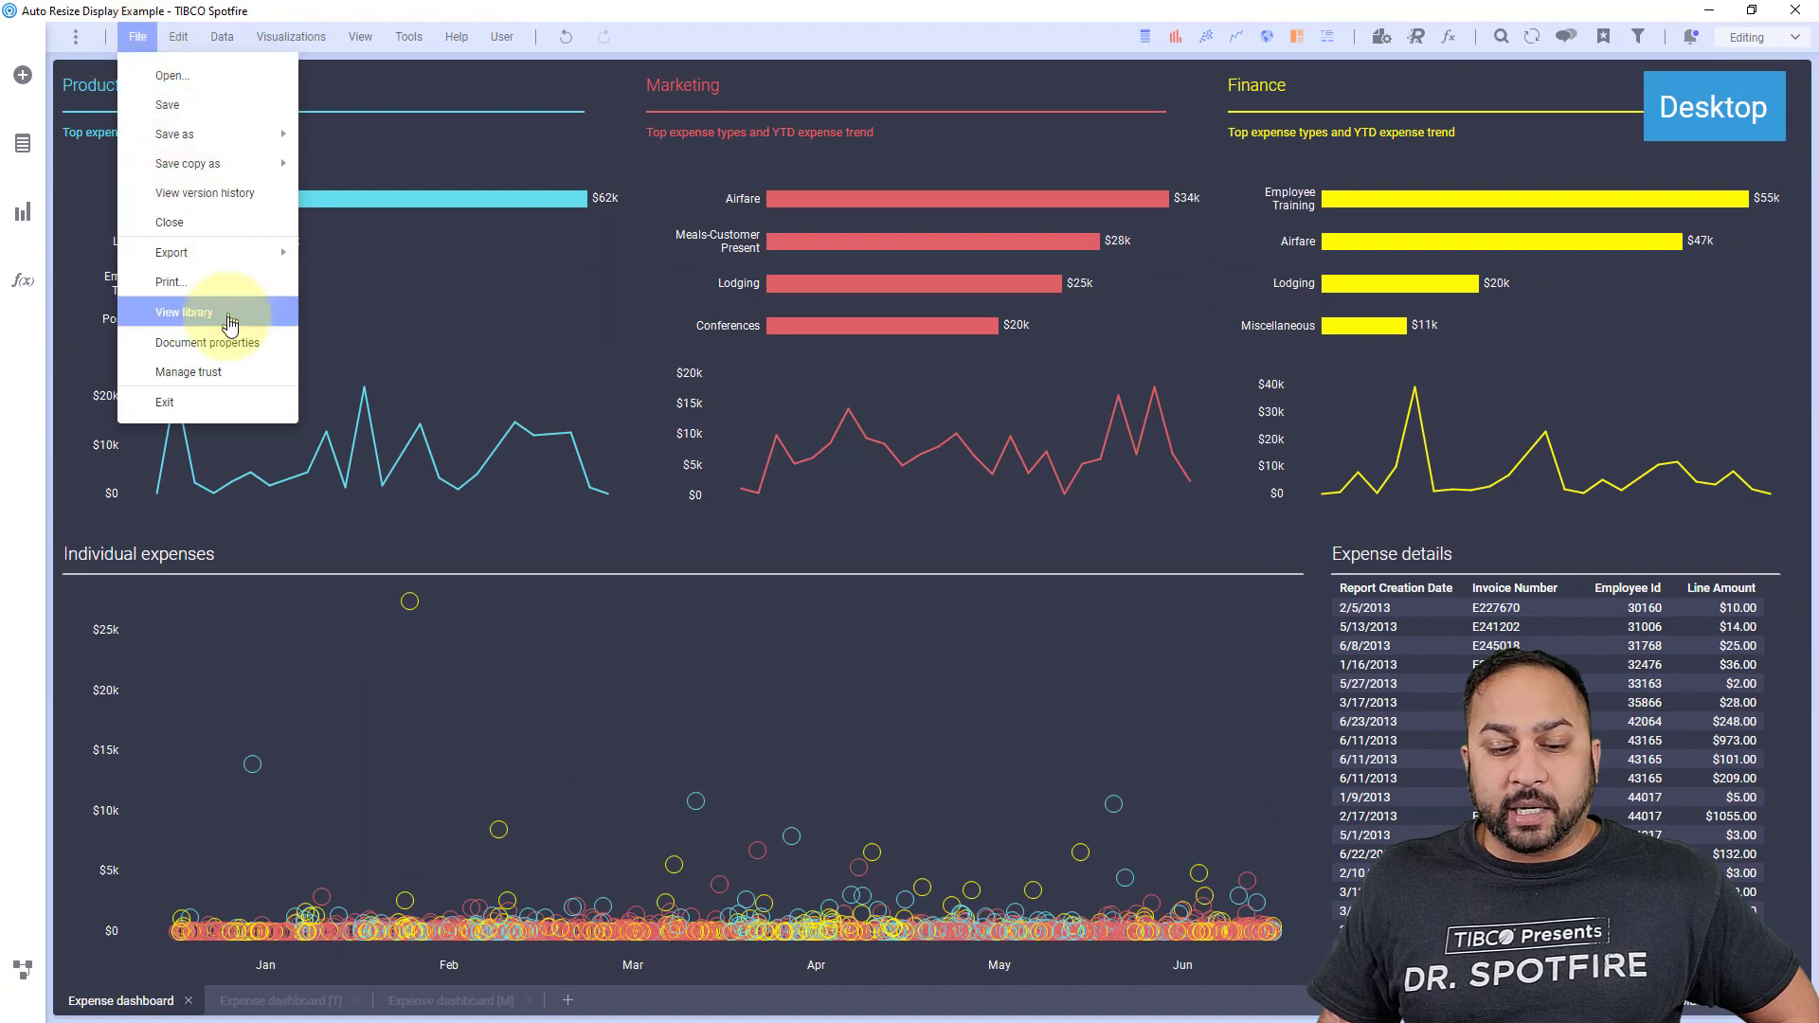
pyautogui.click(213, 342)
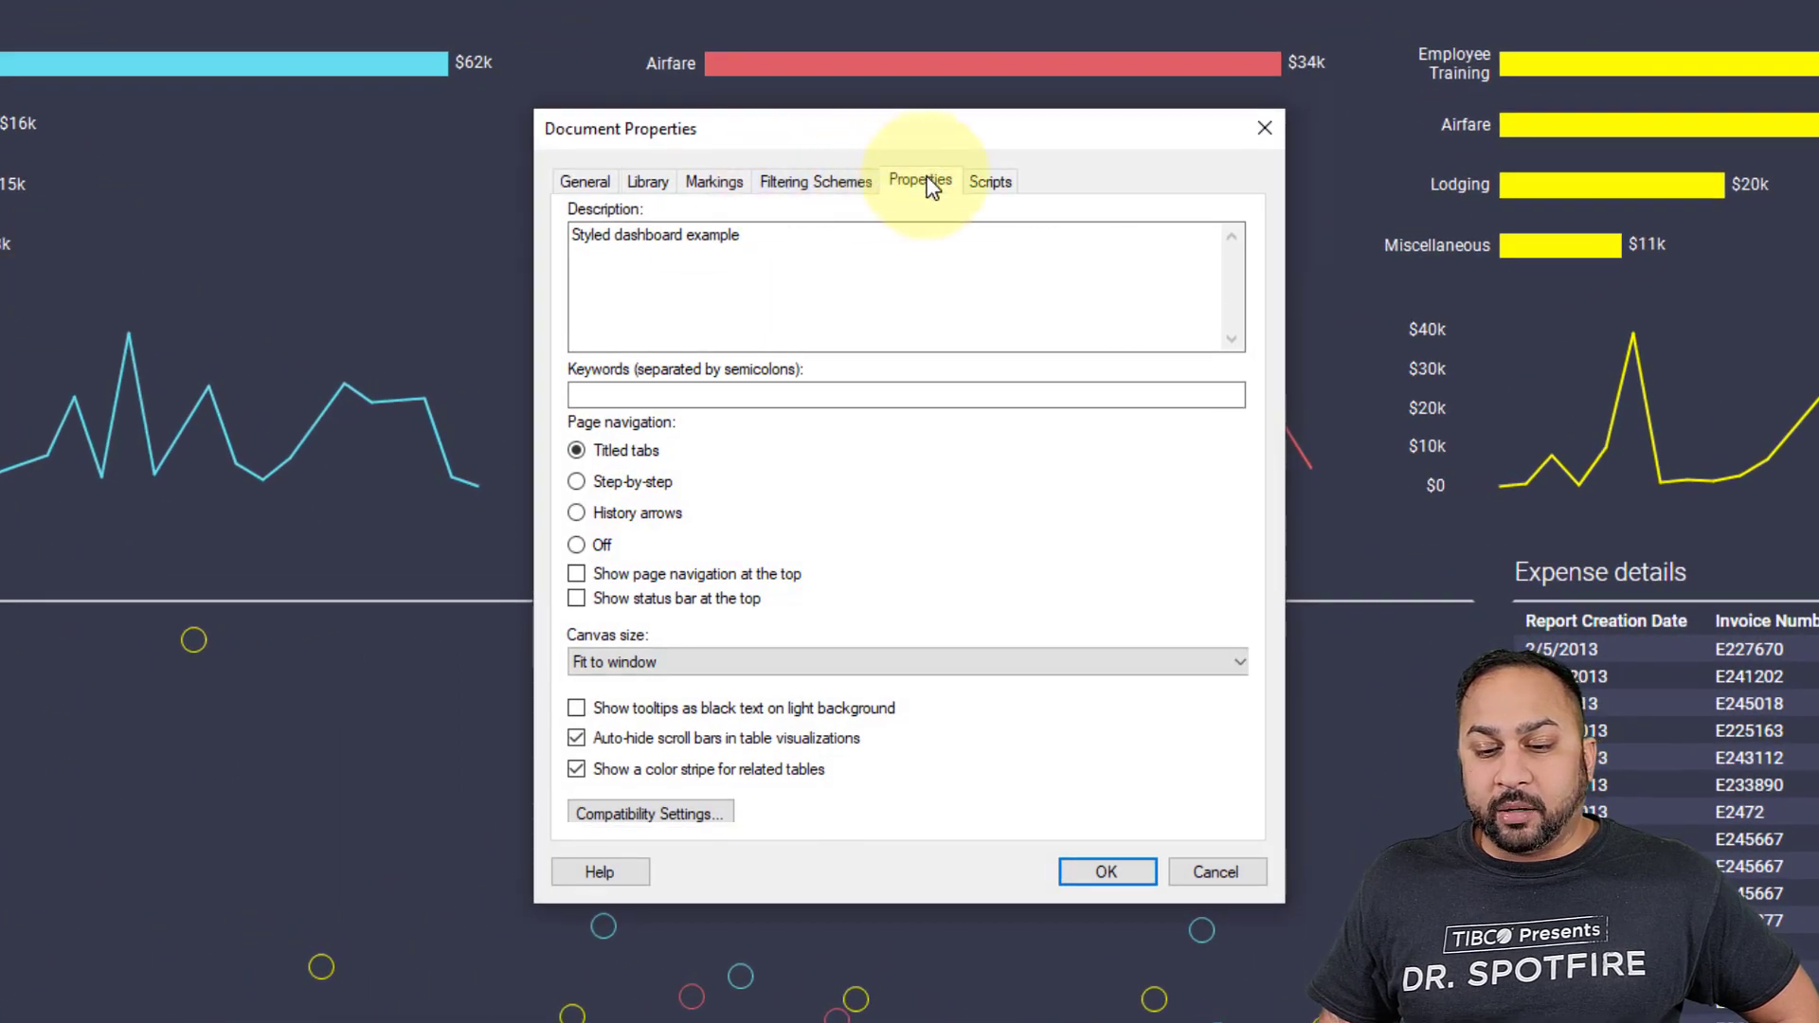
pyautogui.click(920, 181)
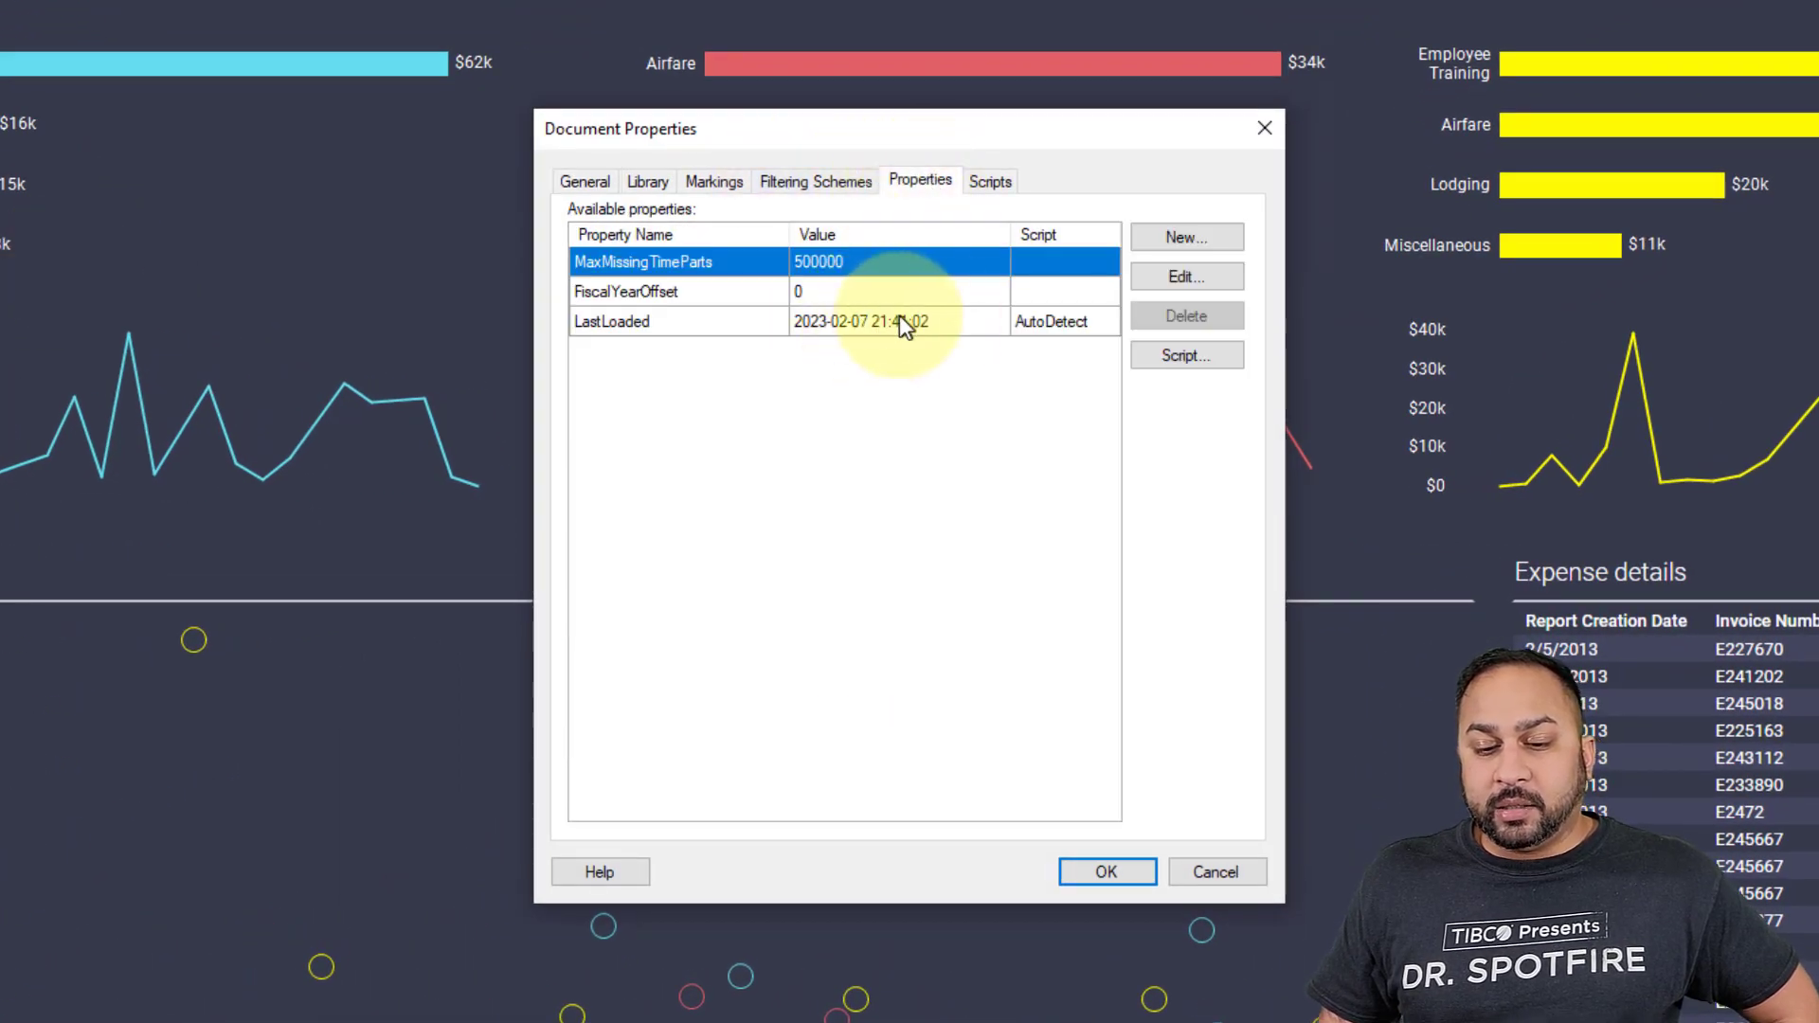
pyautogui.click(801, 296)
pyautogui.click(812, 321)
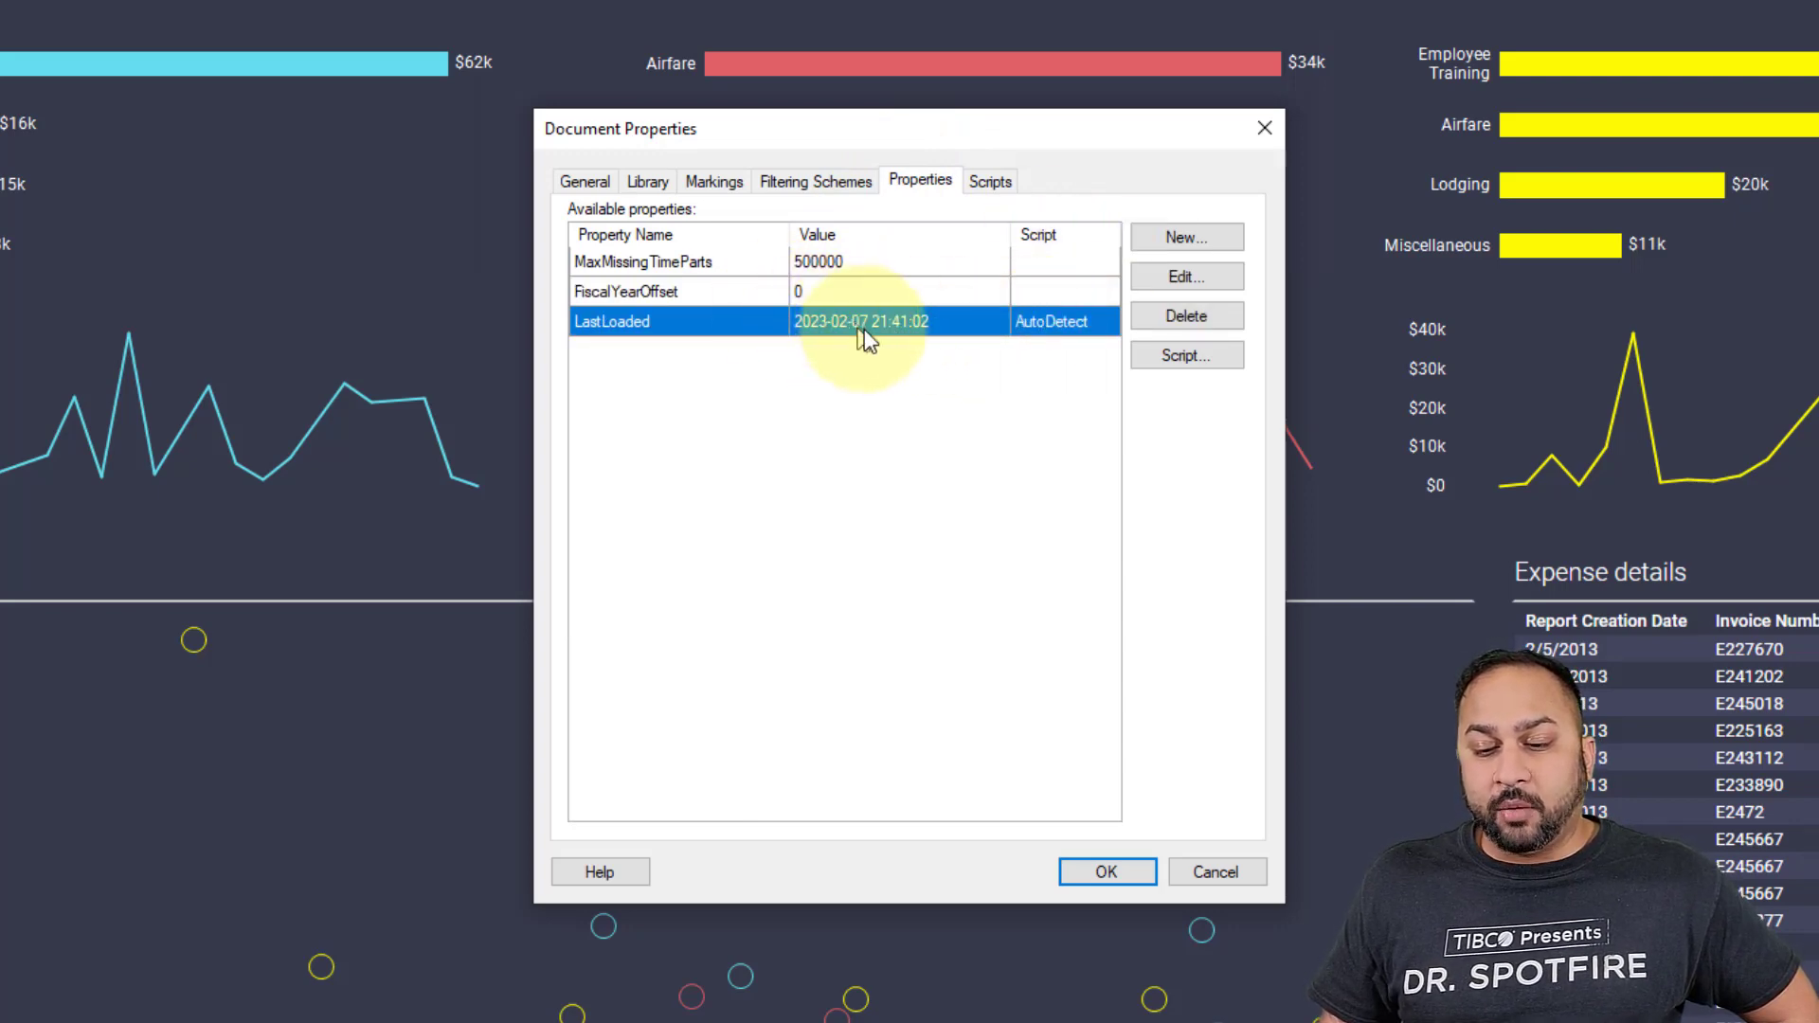
# Step: Confirm LastLoaded executes the AutoDetect script on change, then close Document properties
pyautogui.click(1143, 361)
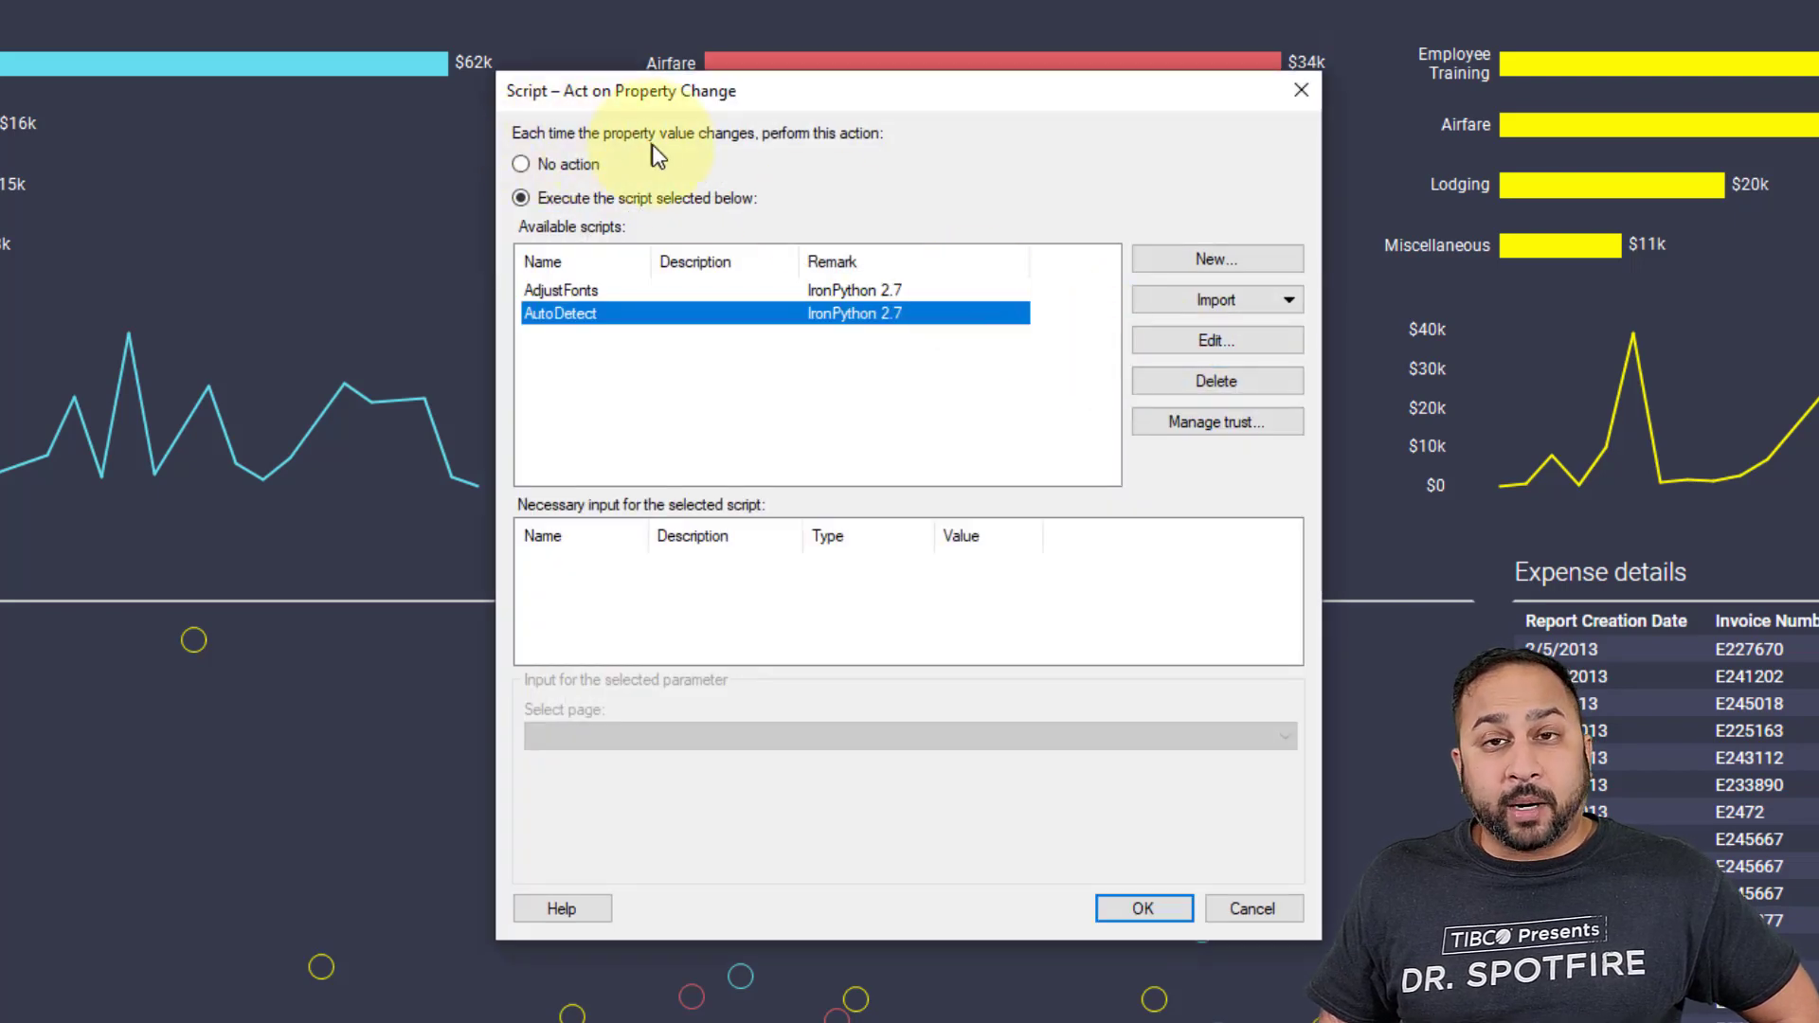
pyautogui.click(594, 203)
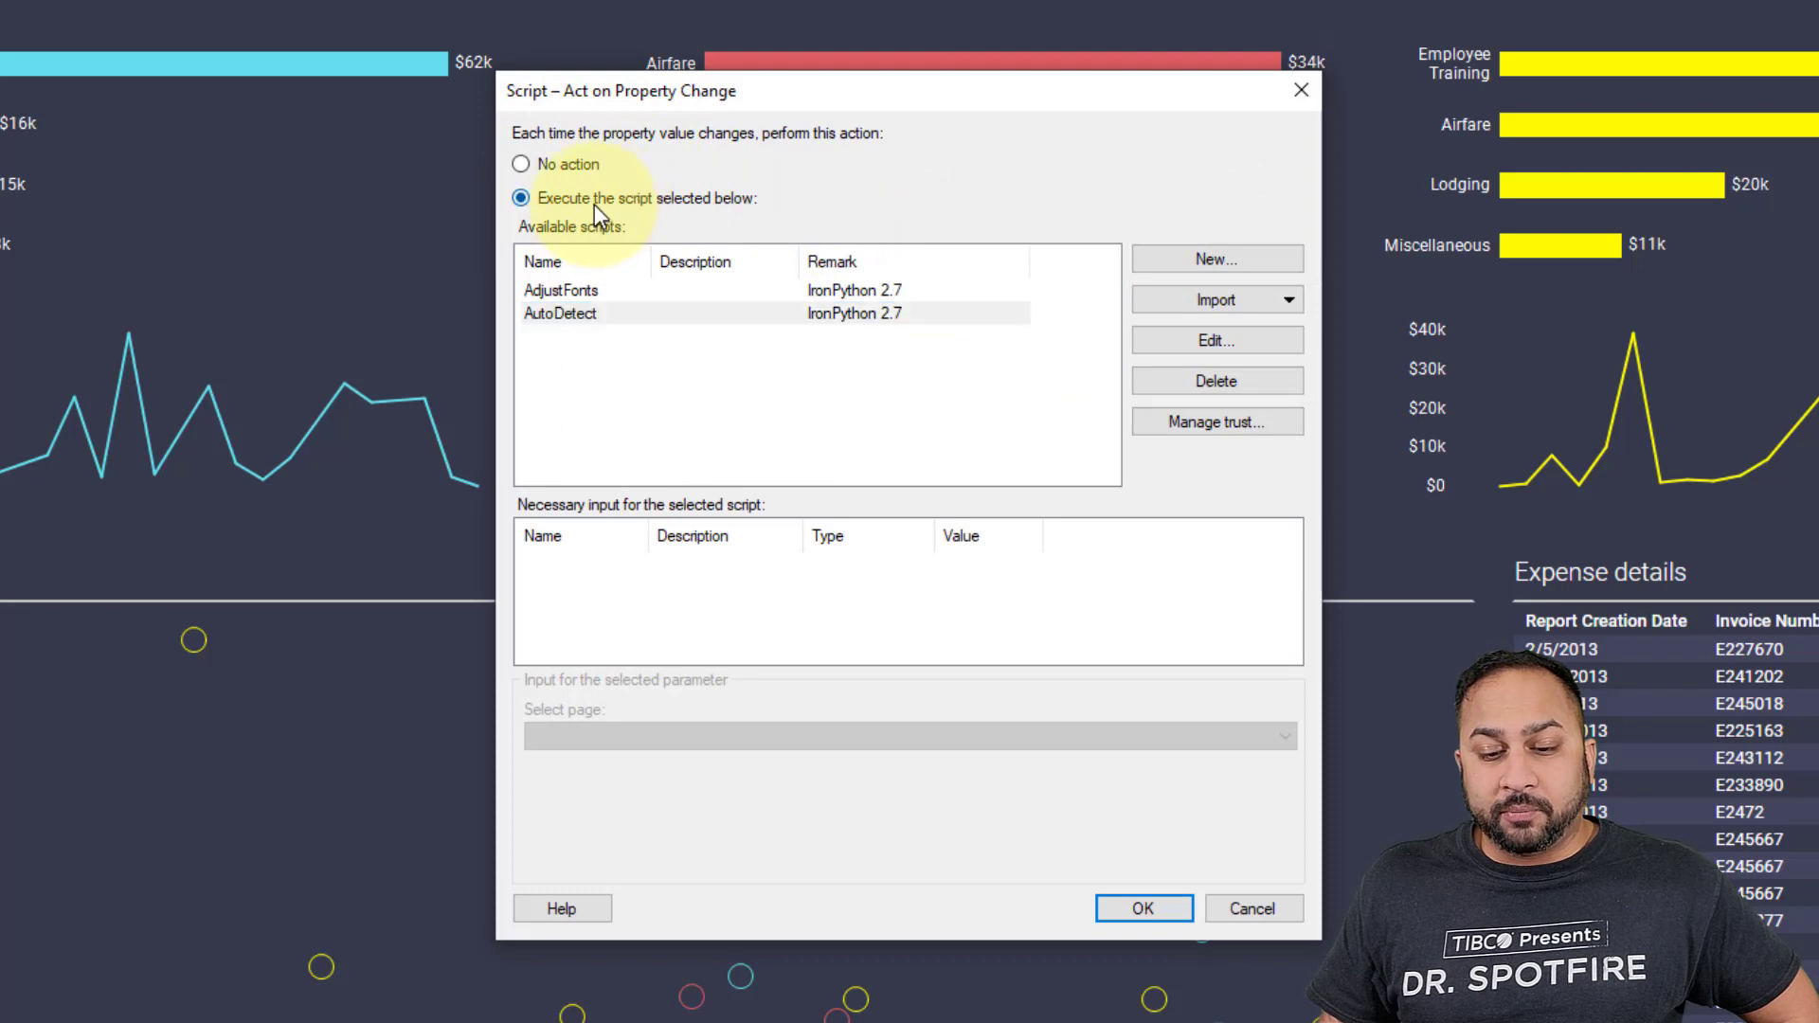
pyautogui.click(625, 317)
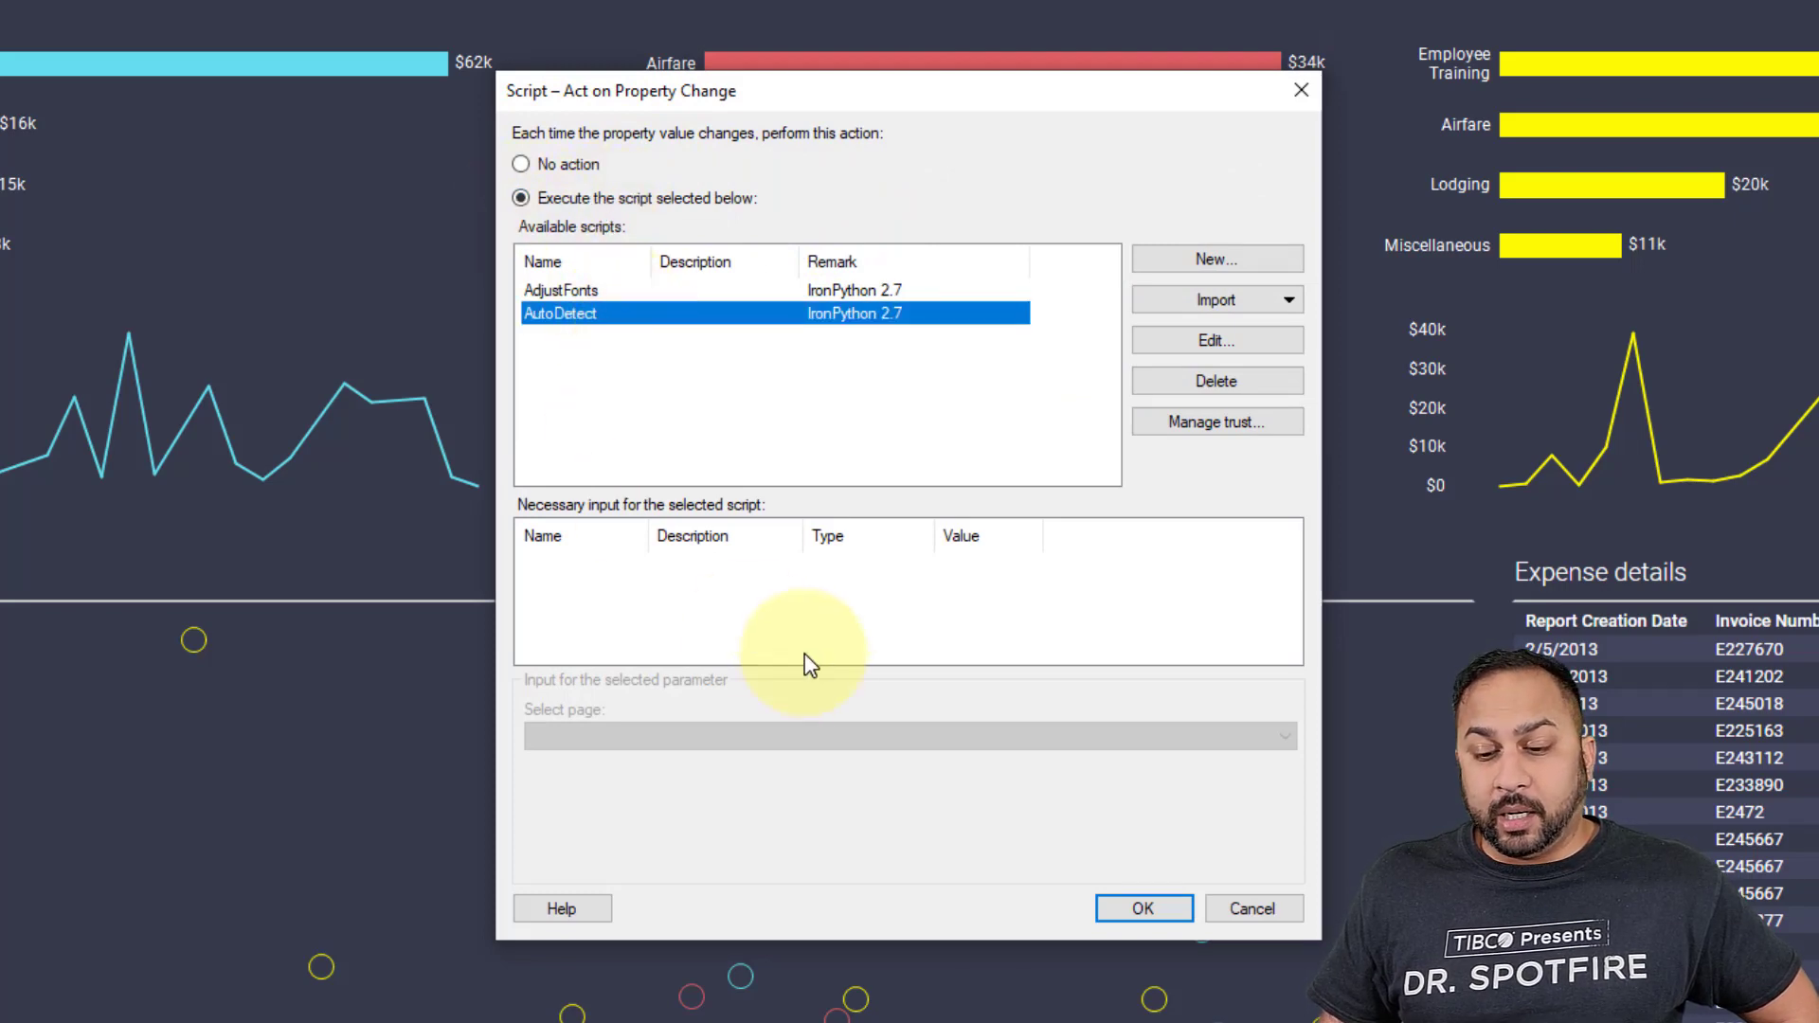
pyautogui.click(1135, 912)
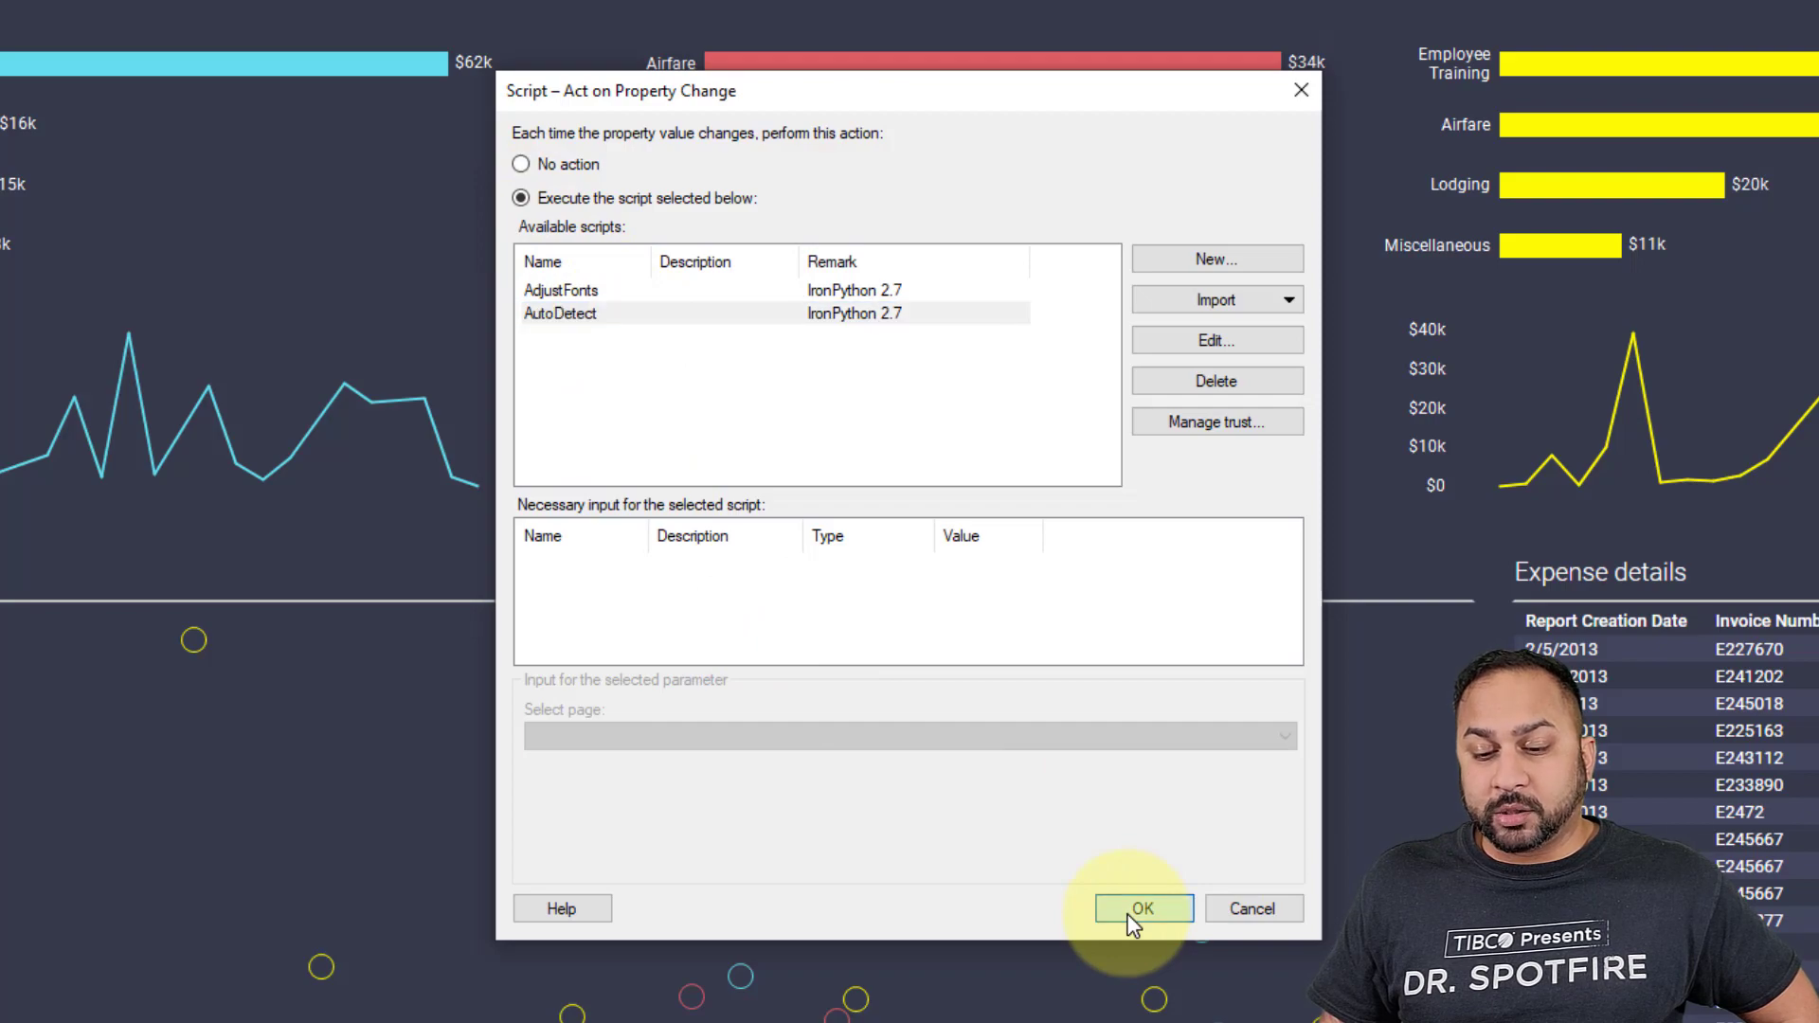
pyautogui.click(1198, 864)
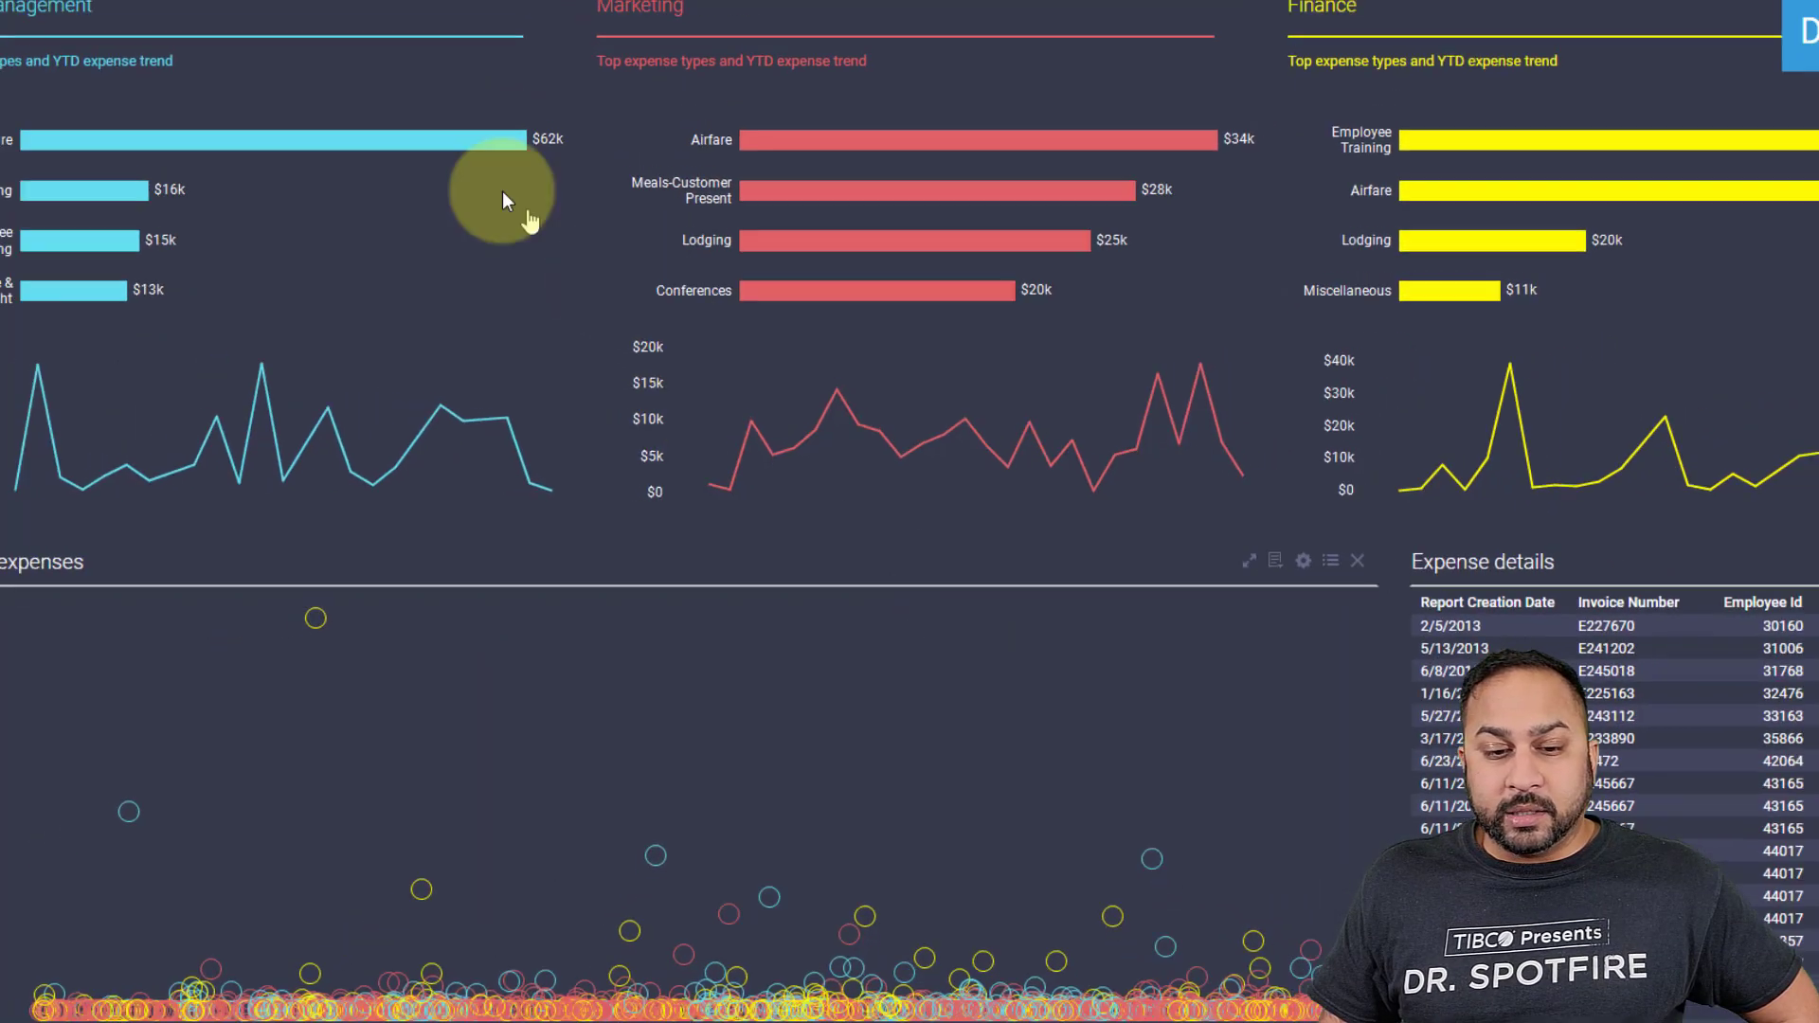
# Step: In Data function properties, view and close the Run on Load script, then open its Edit Parameters settings
pyautogui.click(222, 36)
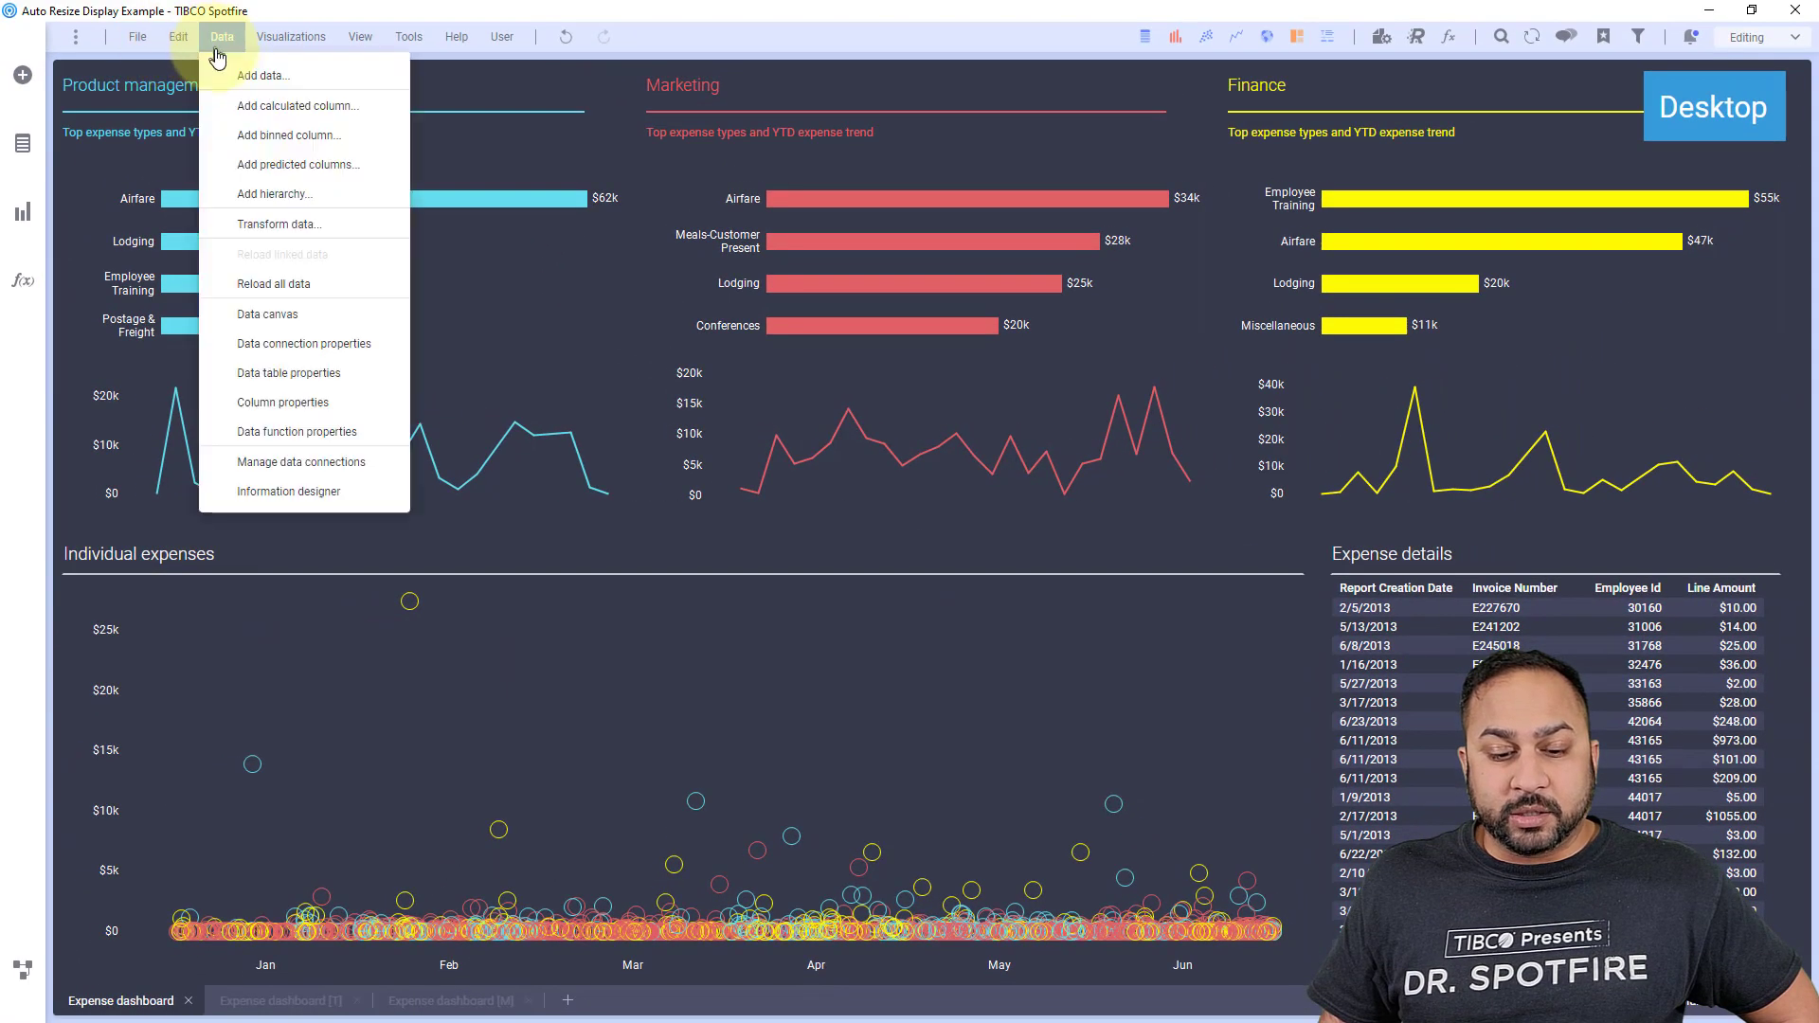
pyautogui.click(284, 432)
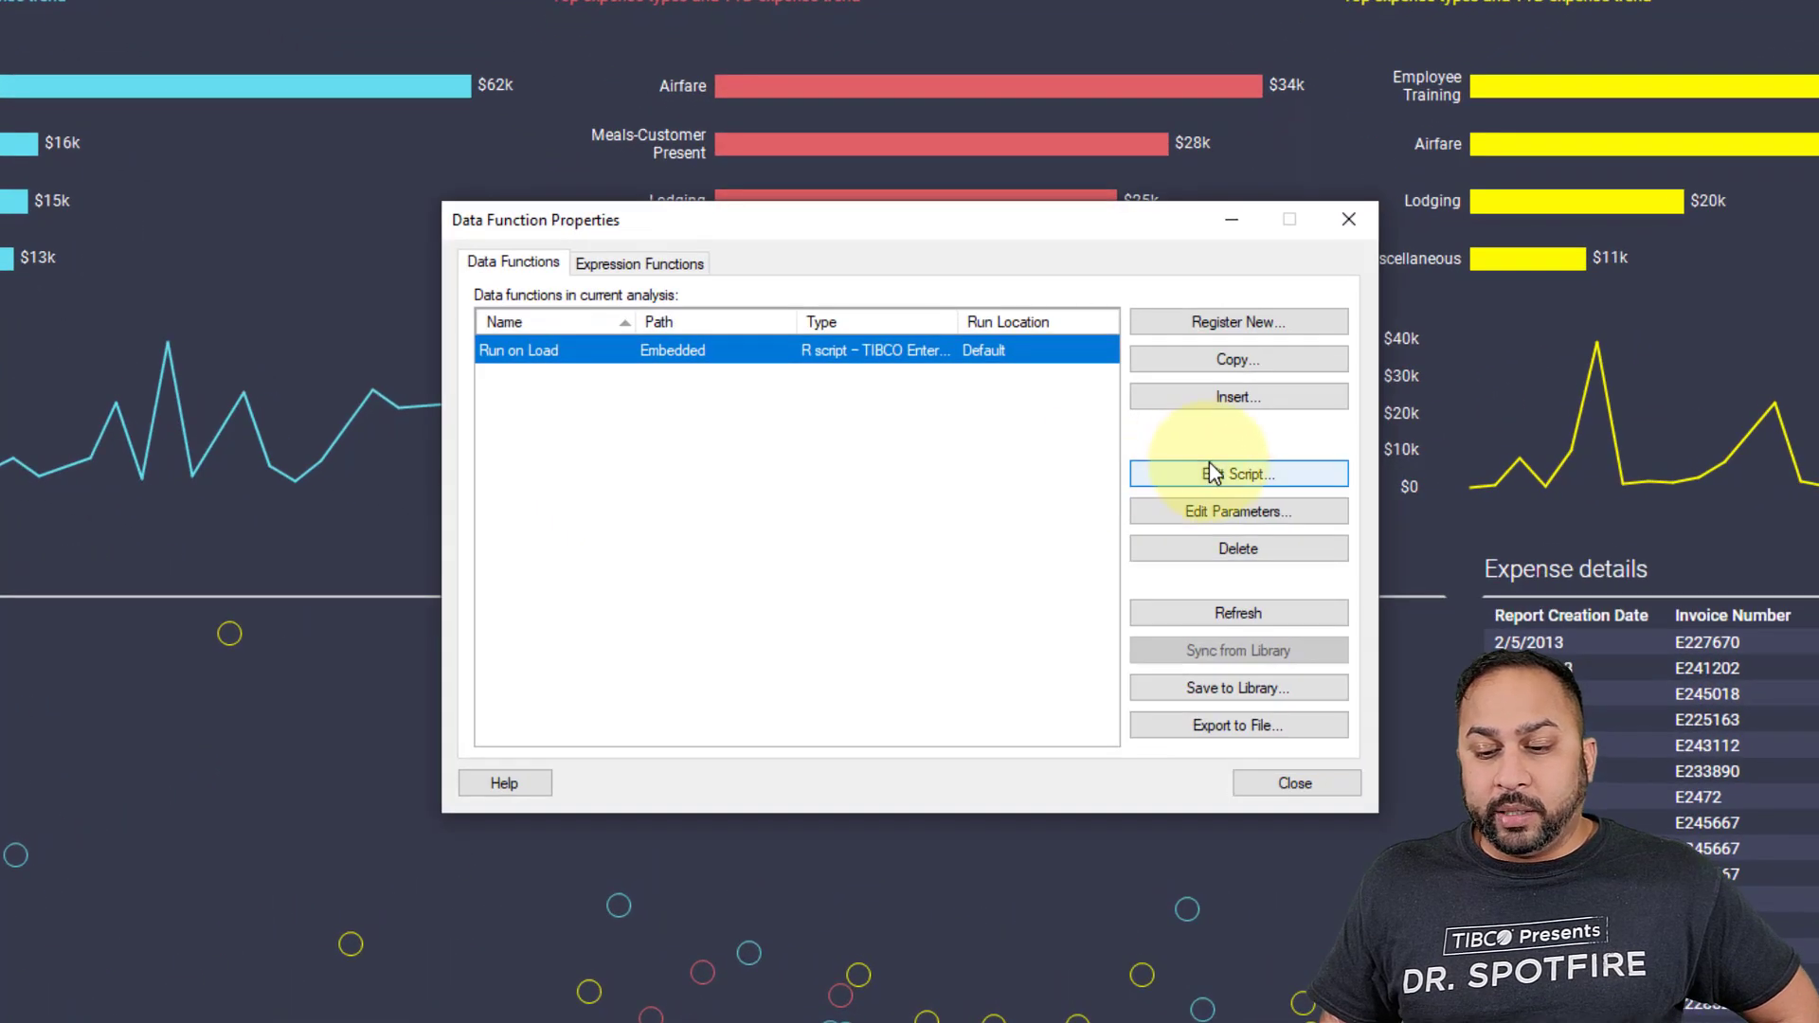
pyautogui.click(1123, 481)
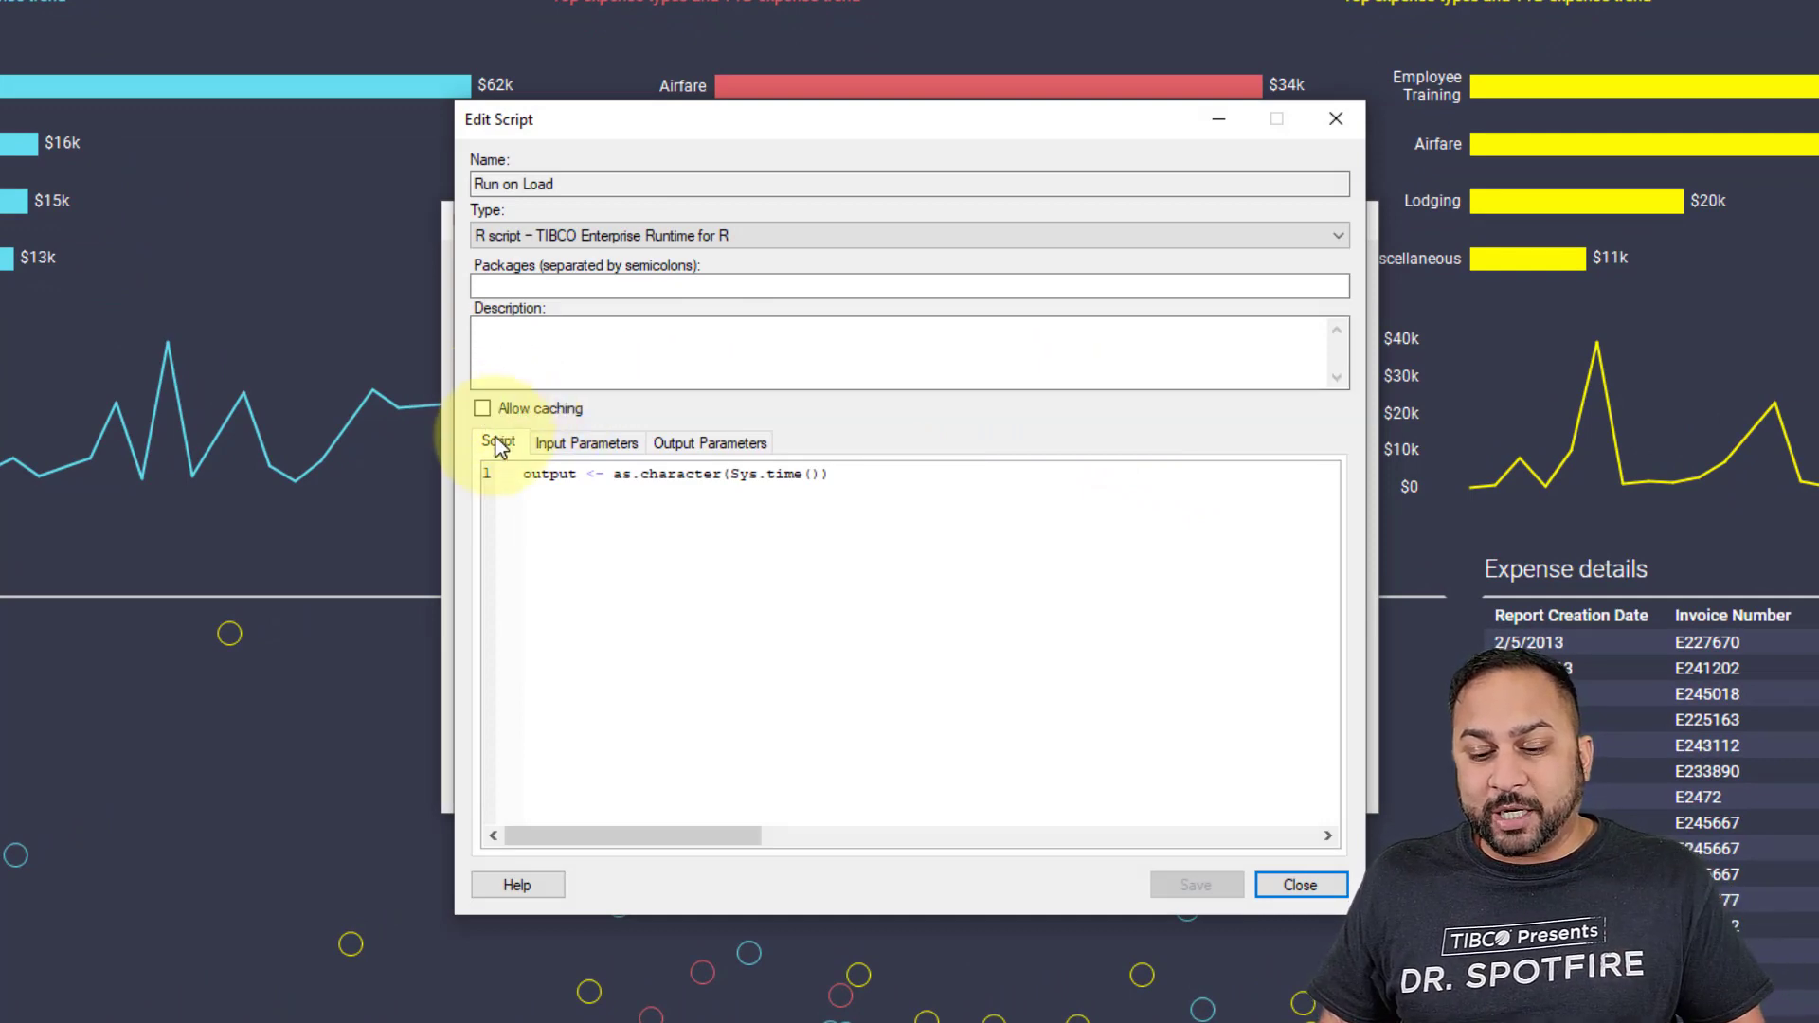
pyautogui.click(1298, 891)
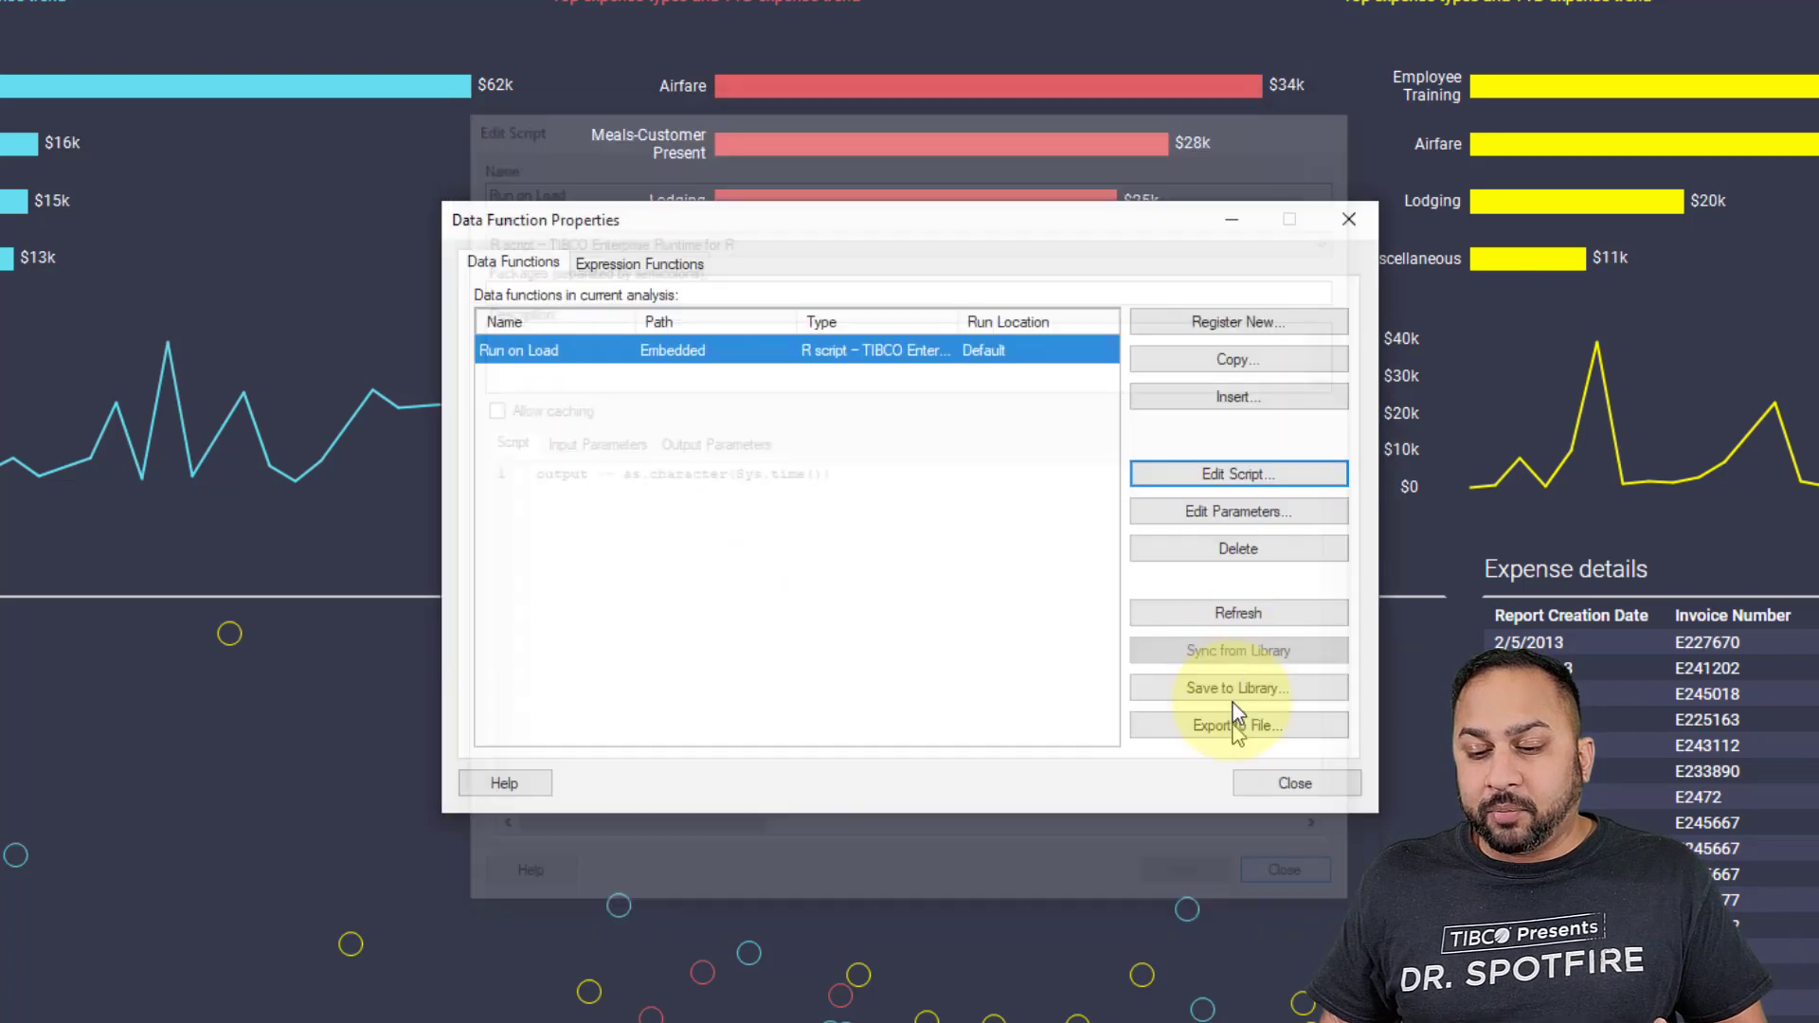
pyautogui.click(1248, 508)
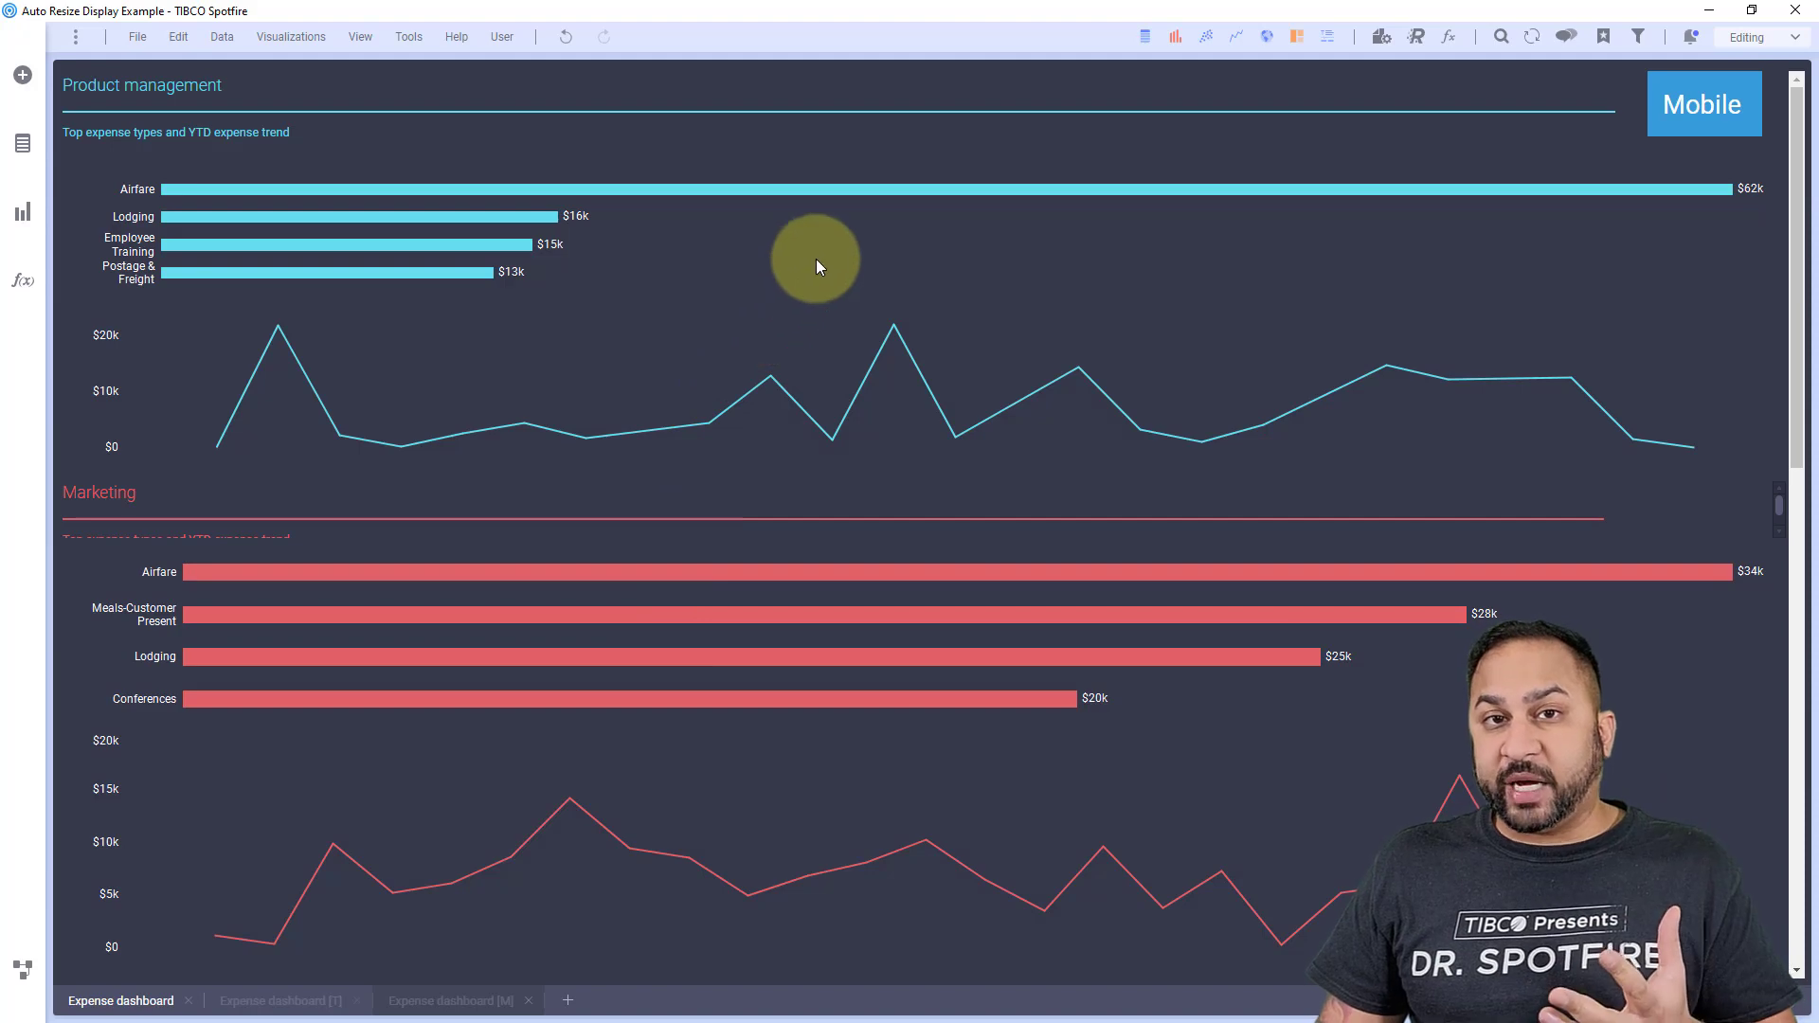
# Step: Scroll through the mobile Expense dashboard's stacked charts, Individual expenses and Expense details
pyautogui.scroll(-5, 796, 270)
pyautogui.scroll(-7, 772, 275)
pyautogui.scroll(12, 748, 284)
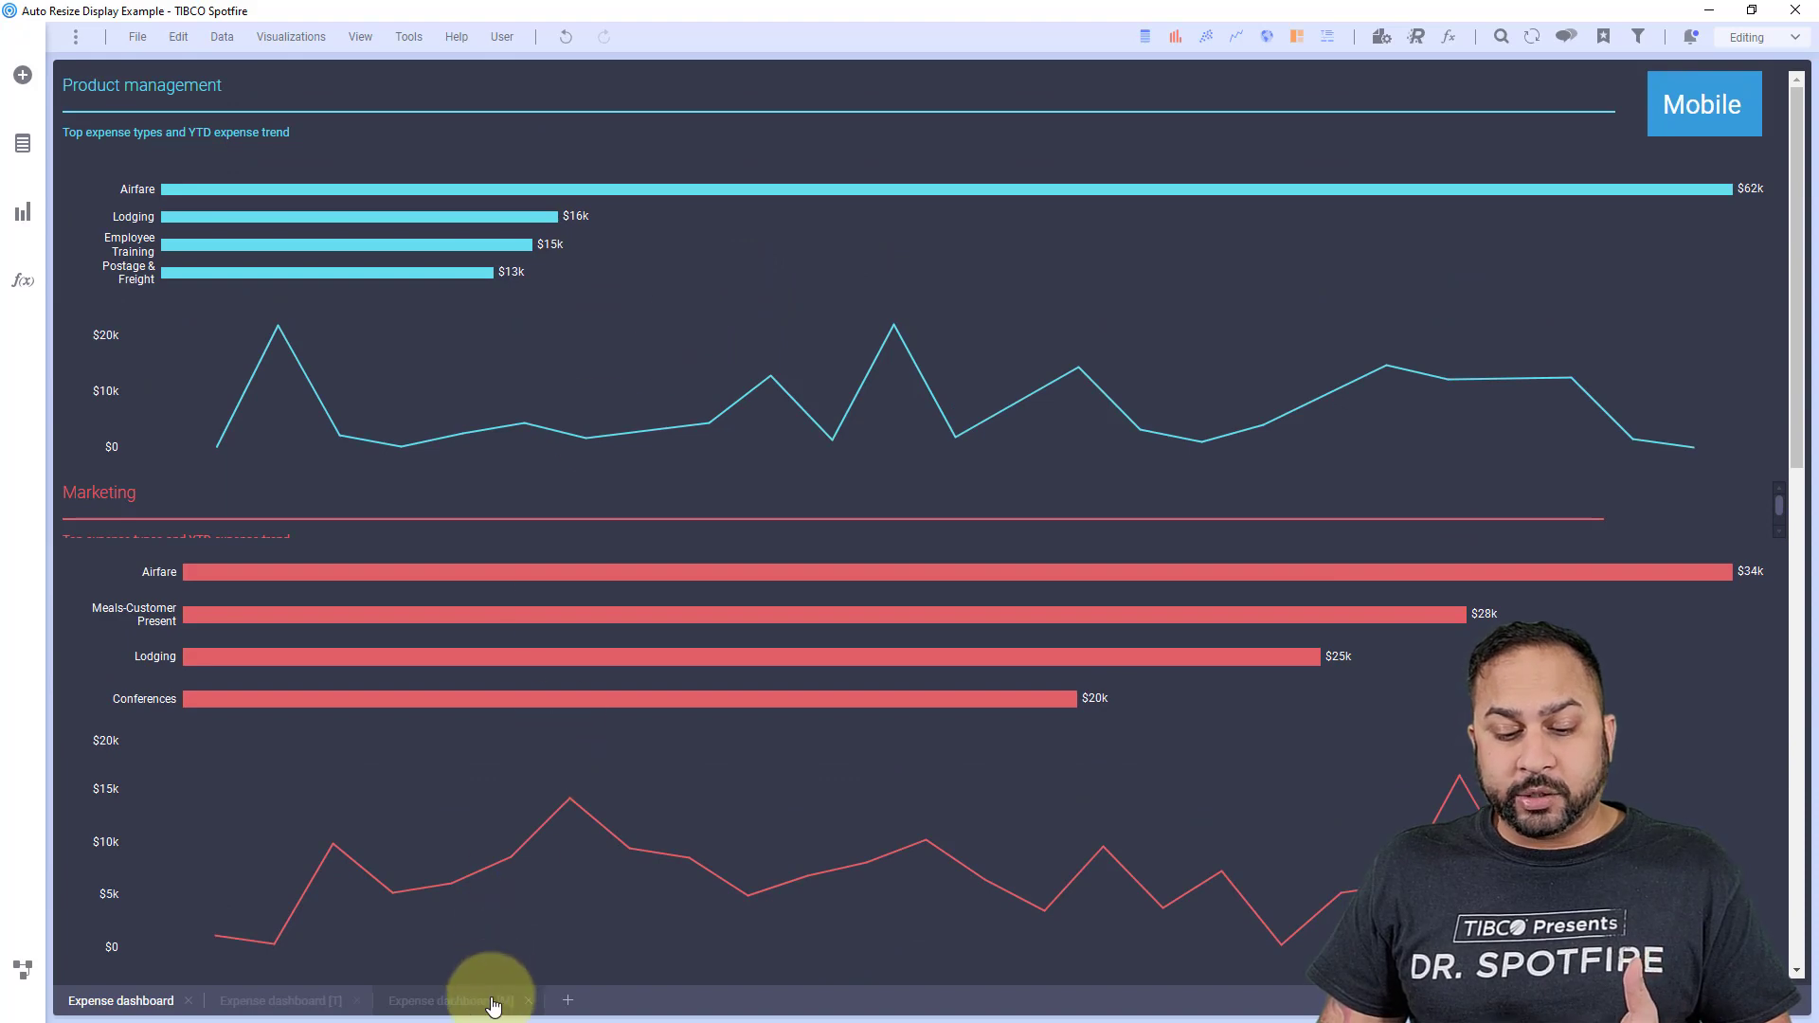
# Step: Open Page Layout Options for the Expense dashboard [M] page to view its width and height thresholds
pyautogui.rightClick(493, 1000)
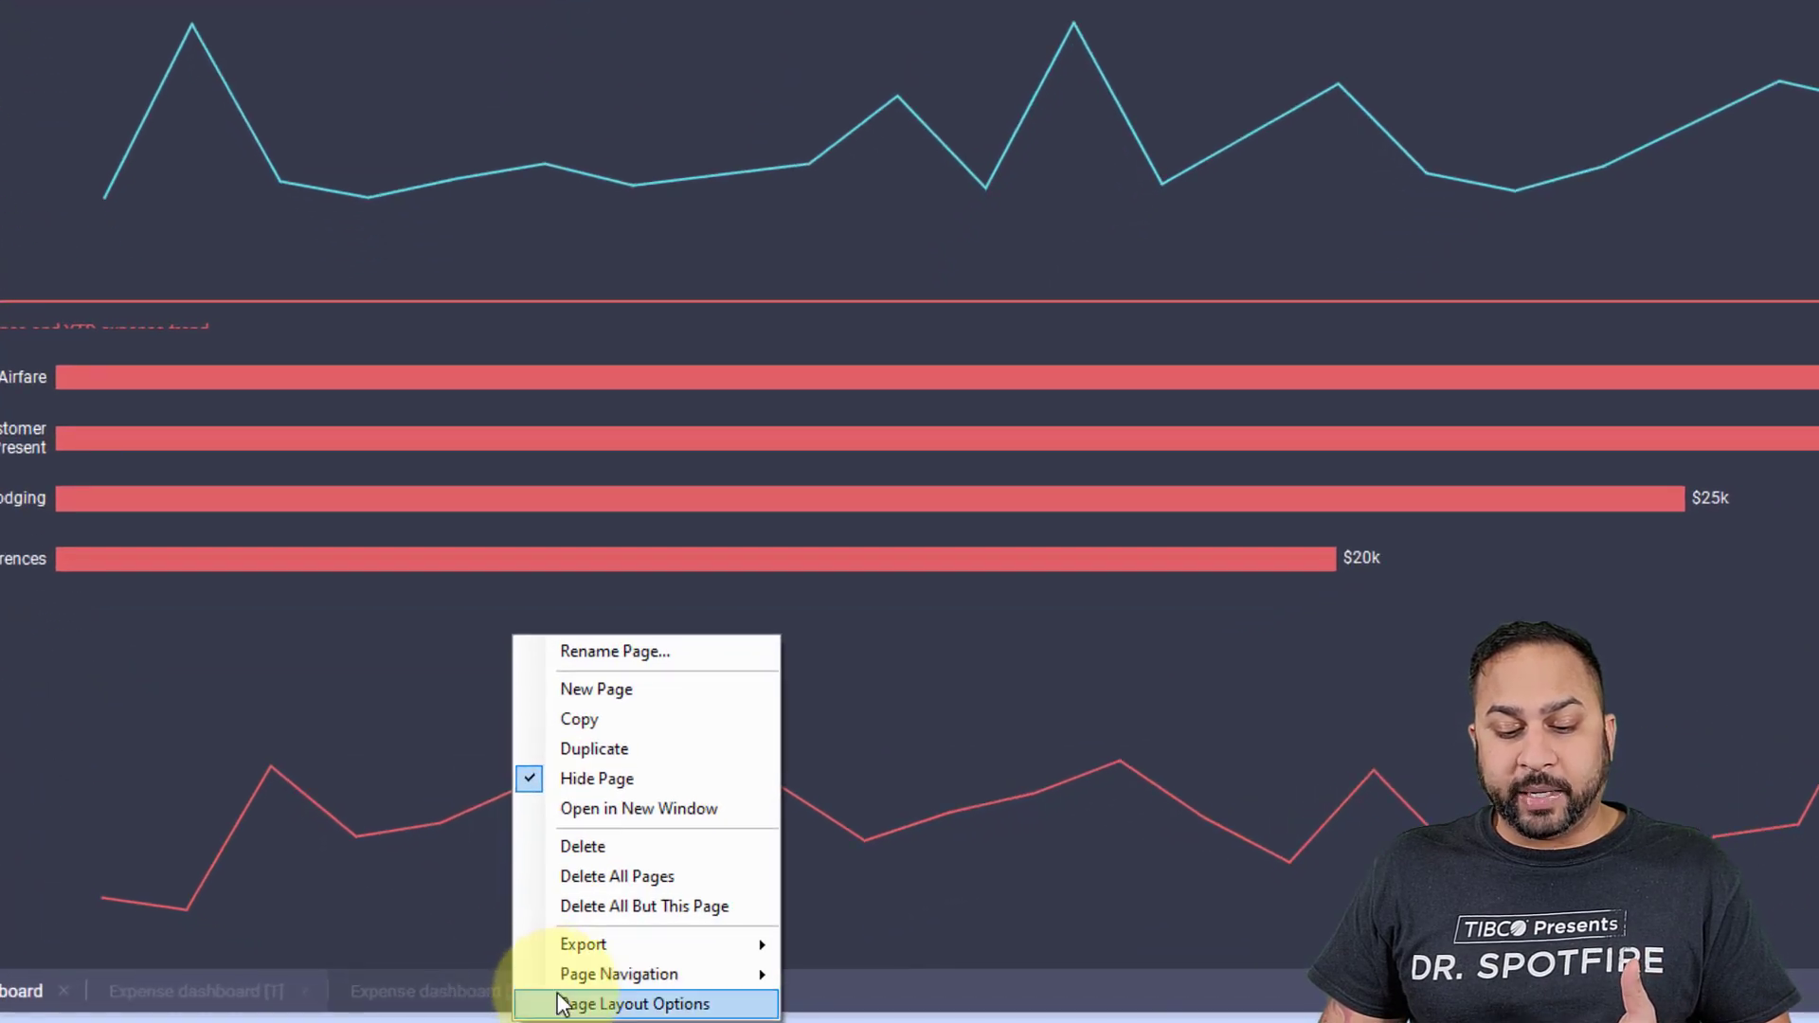
pyautogui.click(561, 1003)
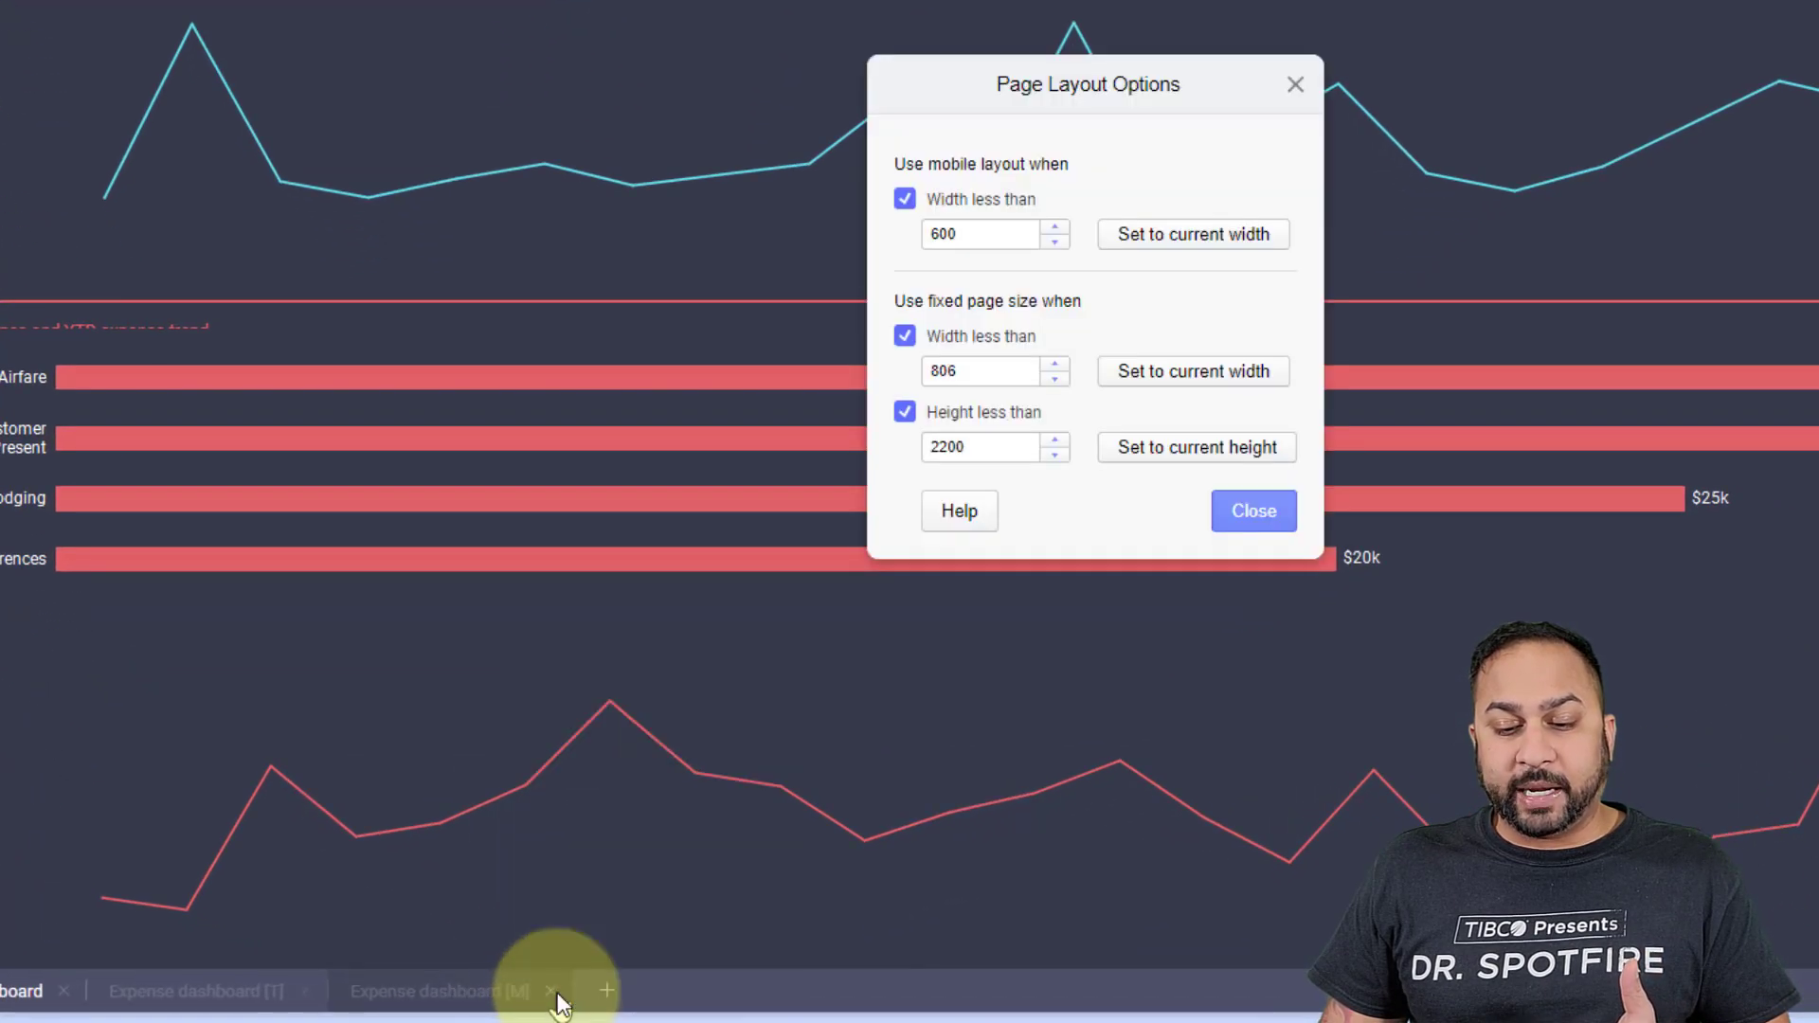